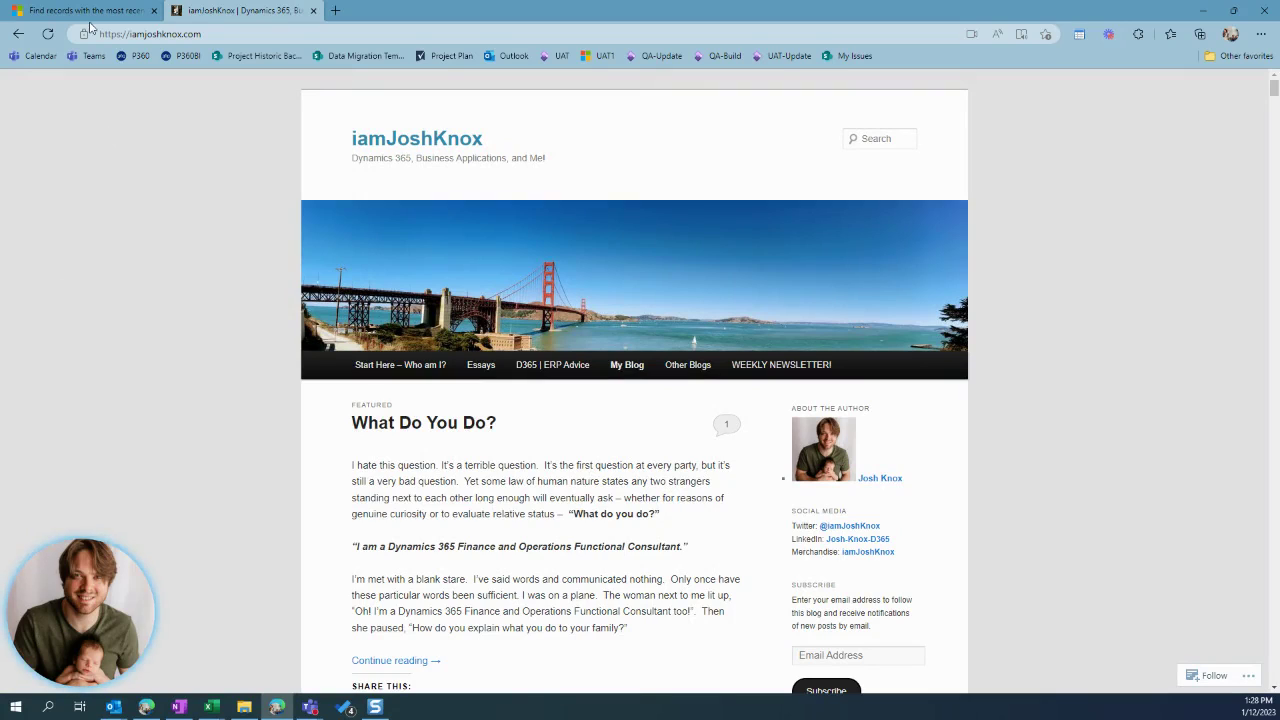
# Read the Microsoft support article on finding recent records, then return to Library Data.xlsx
pyautogui.hotkey('ctrl', 'shift', 'Tab')
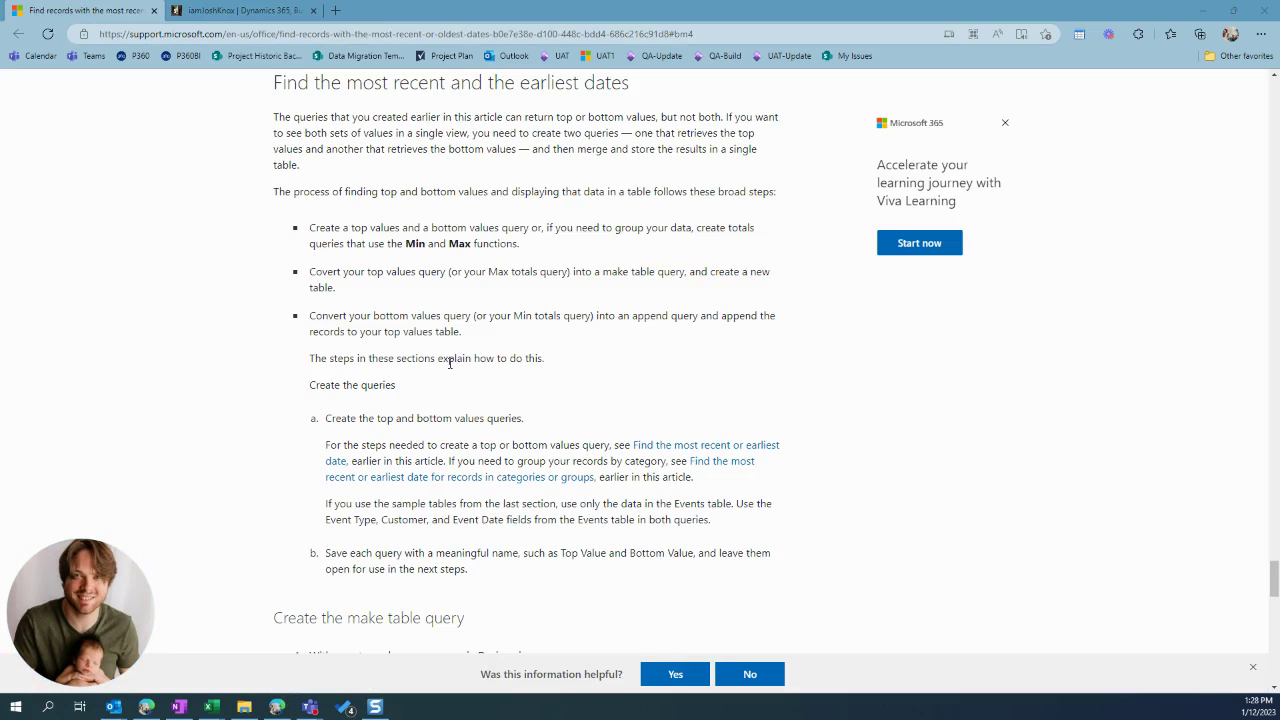
pyautogui.hotkey('alt', 'Tab')
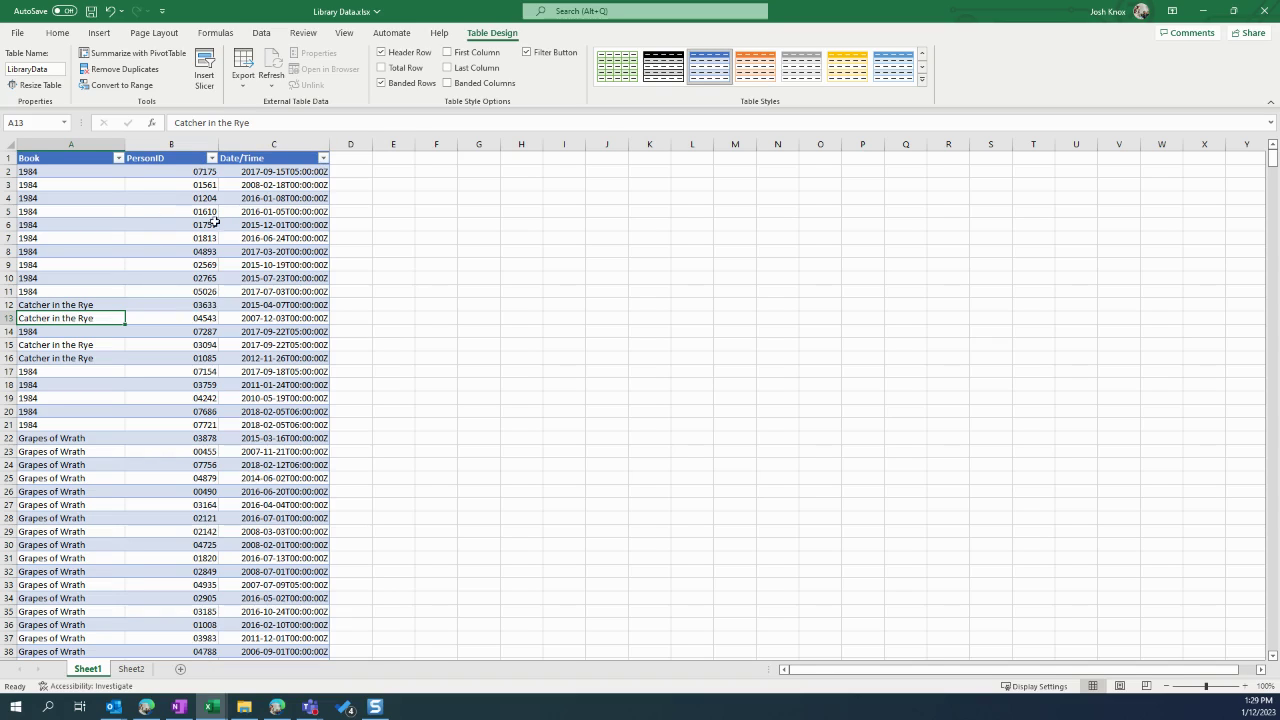
# Inspect row 3's PersonID and text Date/Time values, then select the whole PersonID column
pyautogui.click(195, 186)
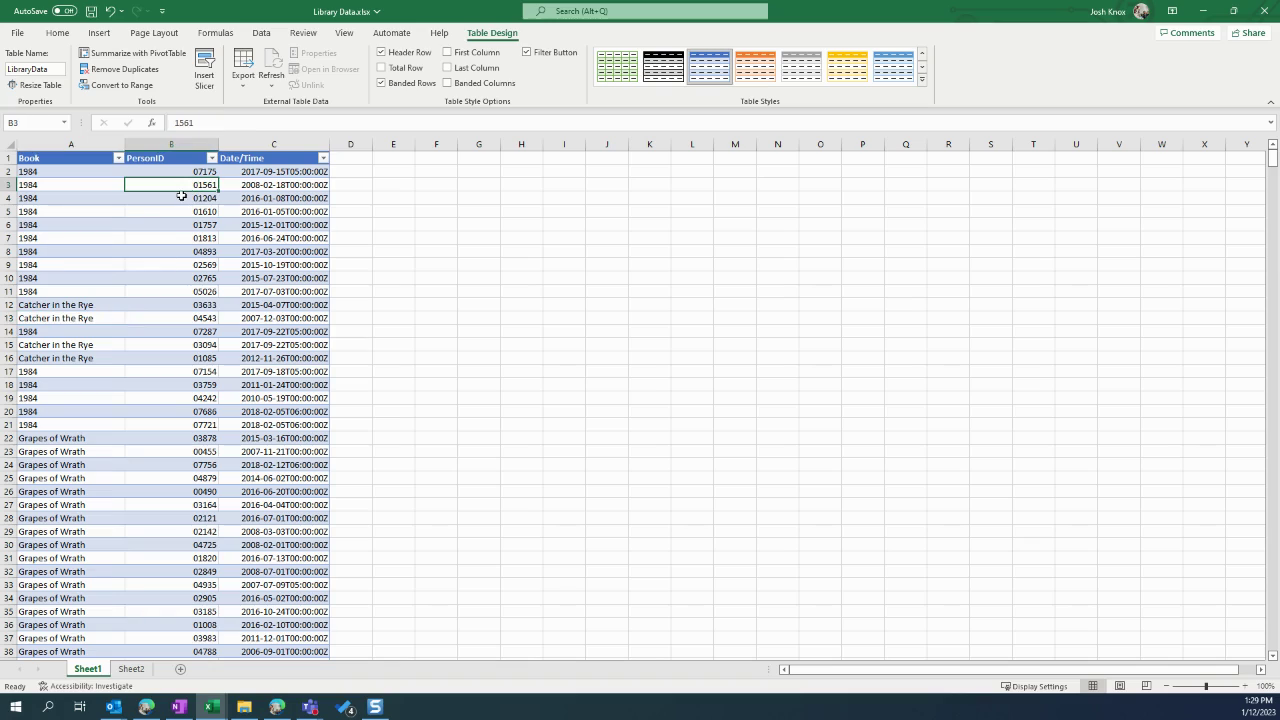
pyautogui.click(269, 185)
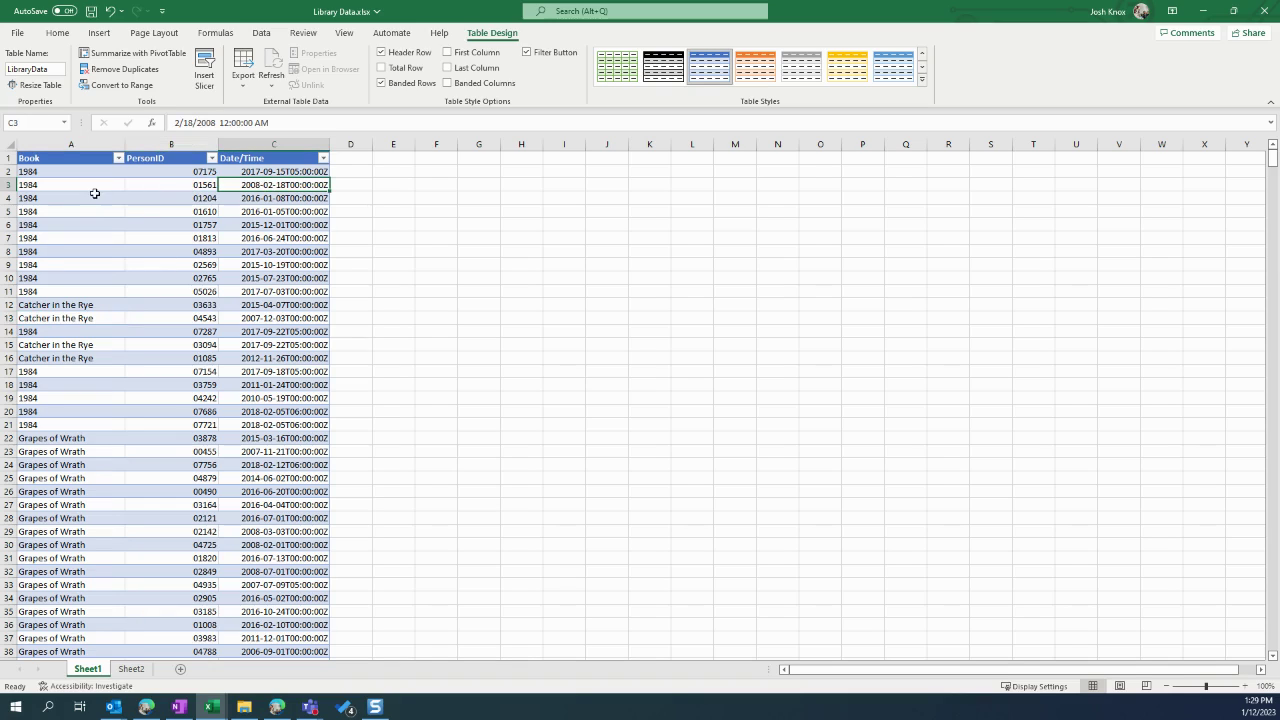
pyautogui.click(323, 158)
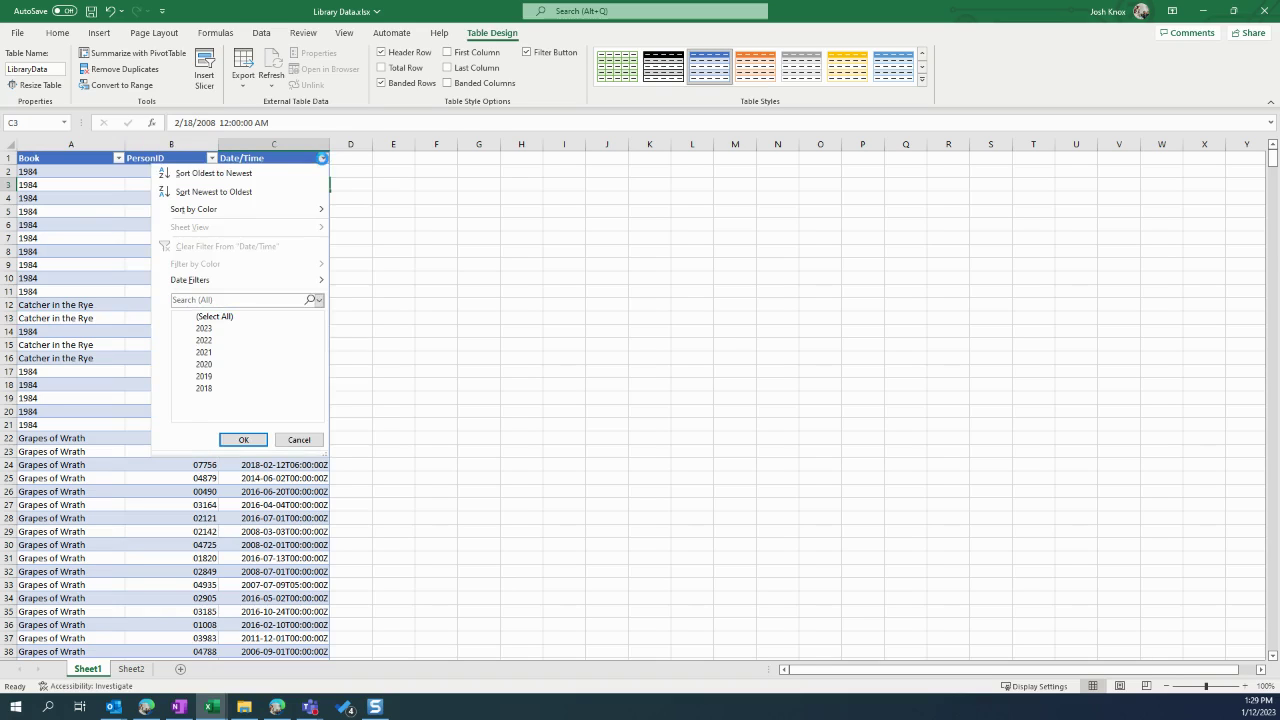
pyautogui.click(298, 440)
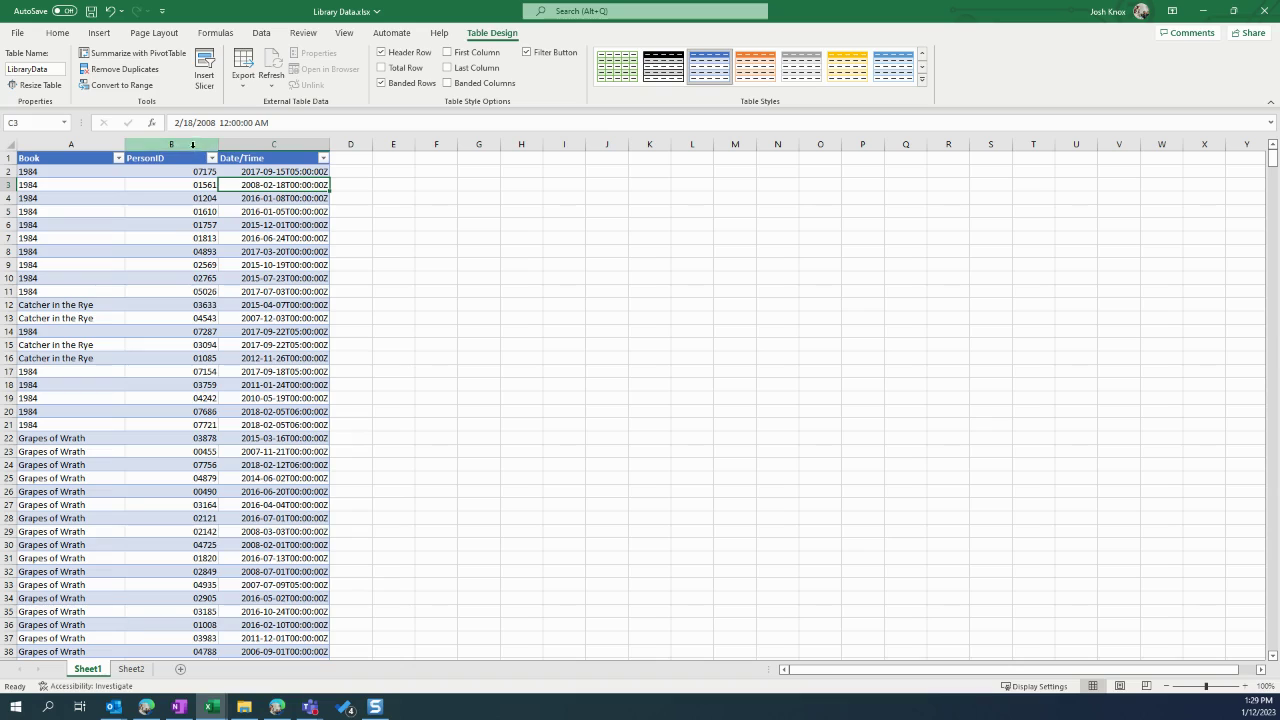
pyautogui.click(190, 150)
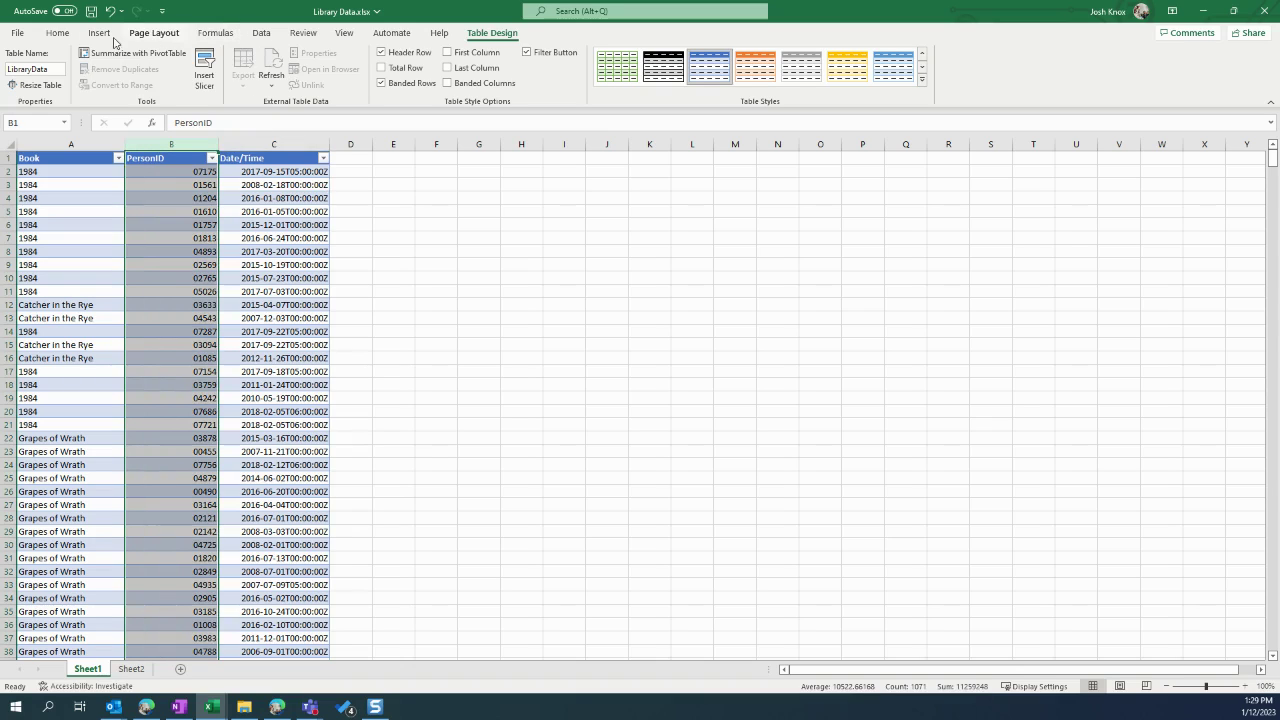
pyautogui.click(57, 33)
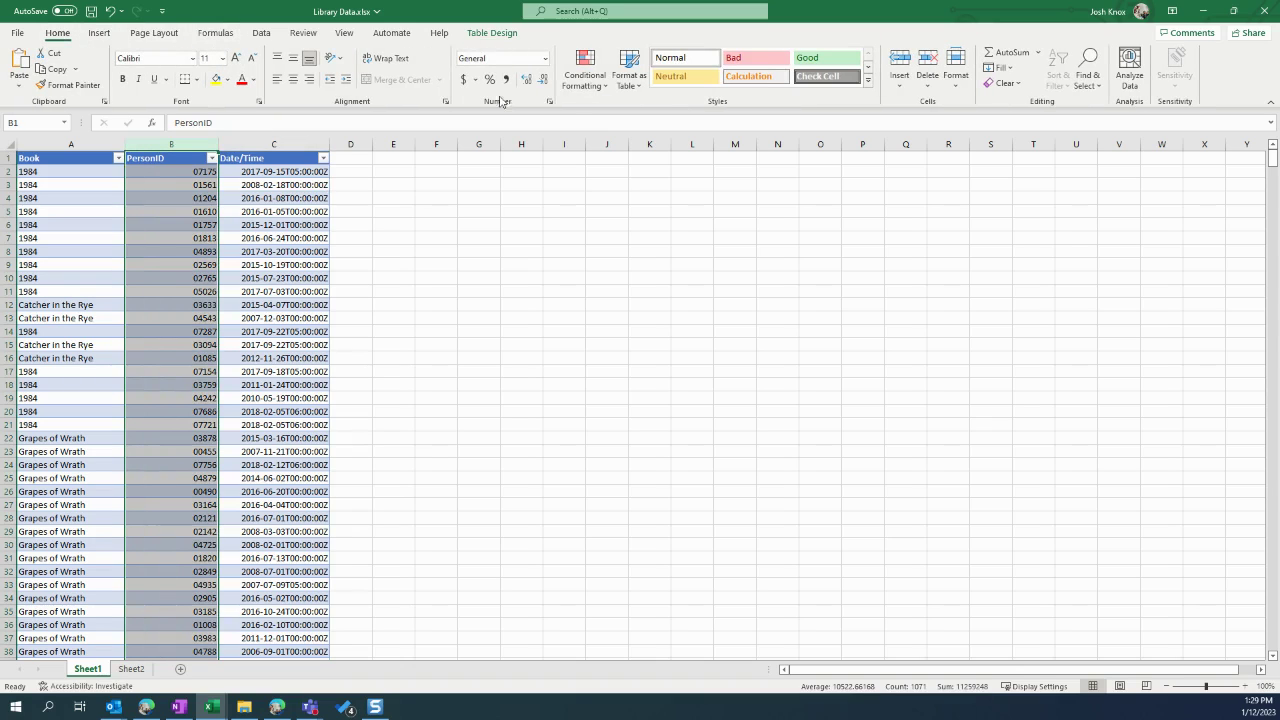
# Highlight duplicate PersonIDs with light red fill and dark red text
pyautogui.click(585, 72)
pyautogui.moveTo(618, 118)
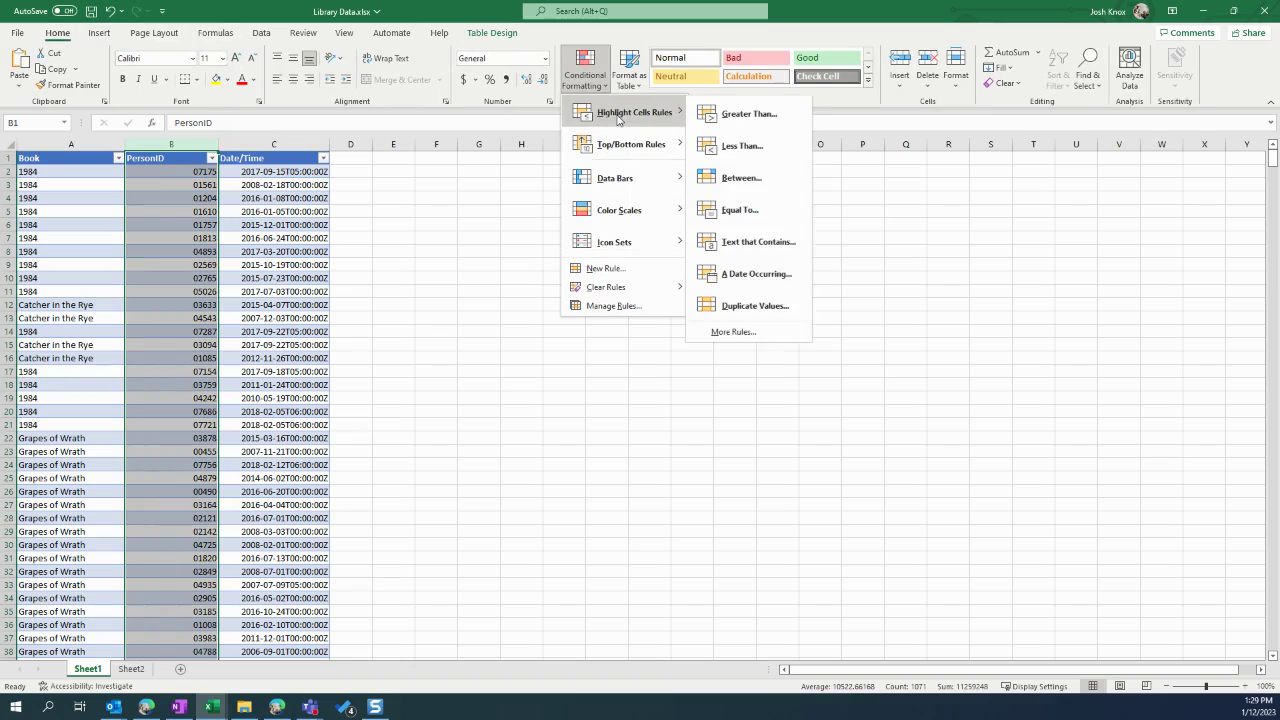
pyautogui.click(750, 305)
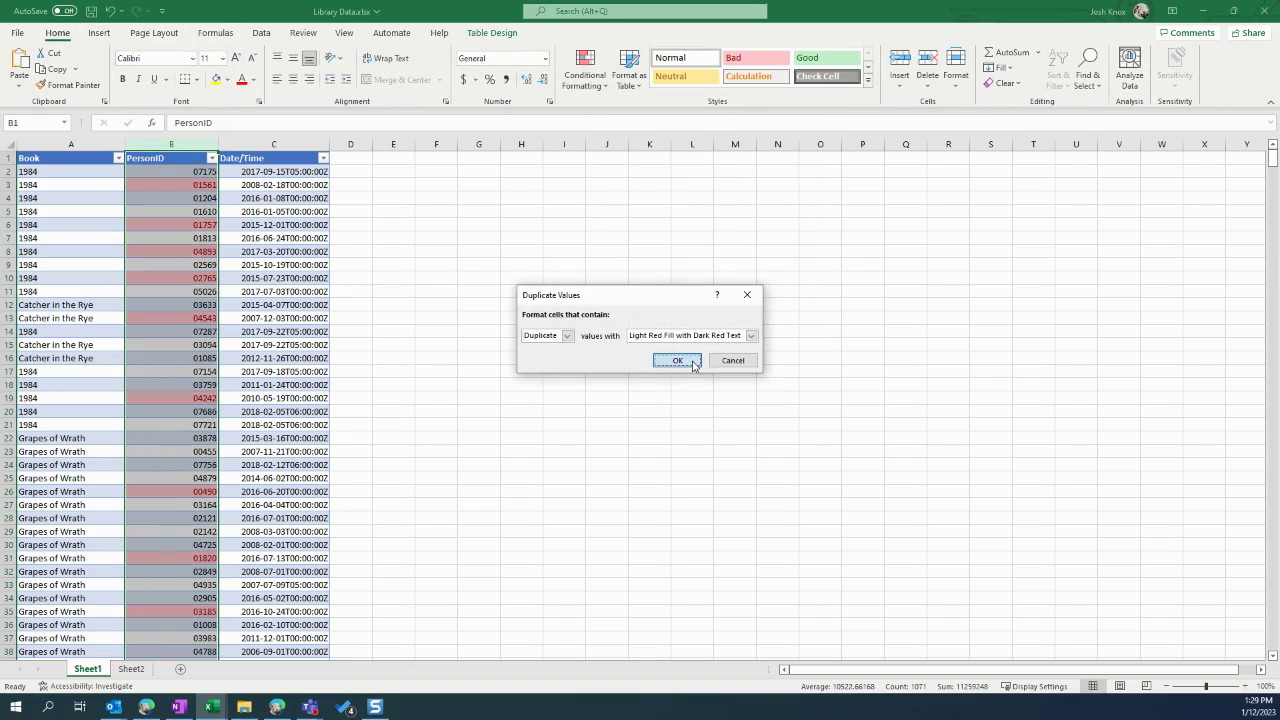
pyautogui.click(689, 361)
# Filter PersonID to 01561 and paste that ID into its Grapes of Wrath row
pyautogui.click(195, 187)
pyautogui.hotkey('ctrl', 'c')
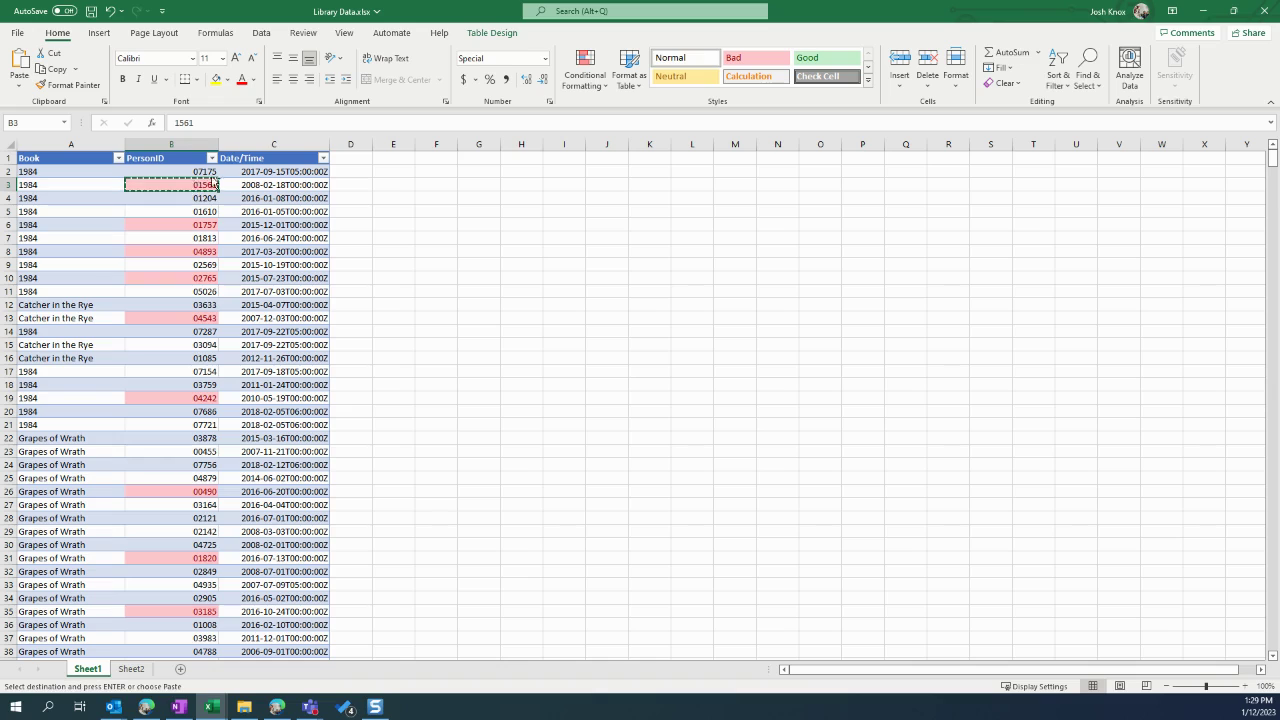
pyautogui.click(212, 158)
pyautogui.click(137, 298)
pyautogui.hotkey('ctrl', 'v')
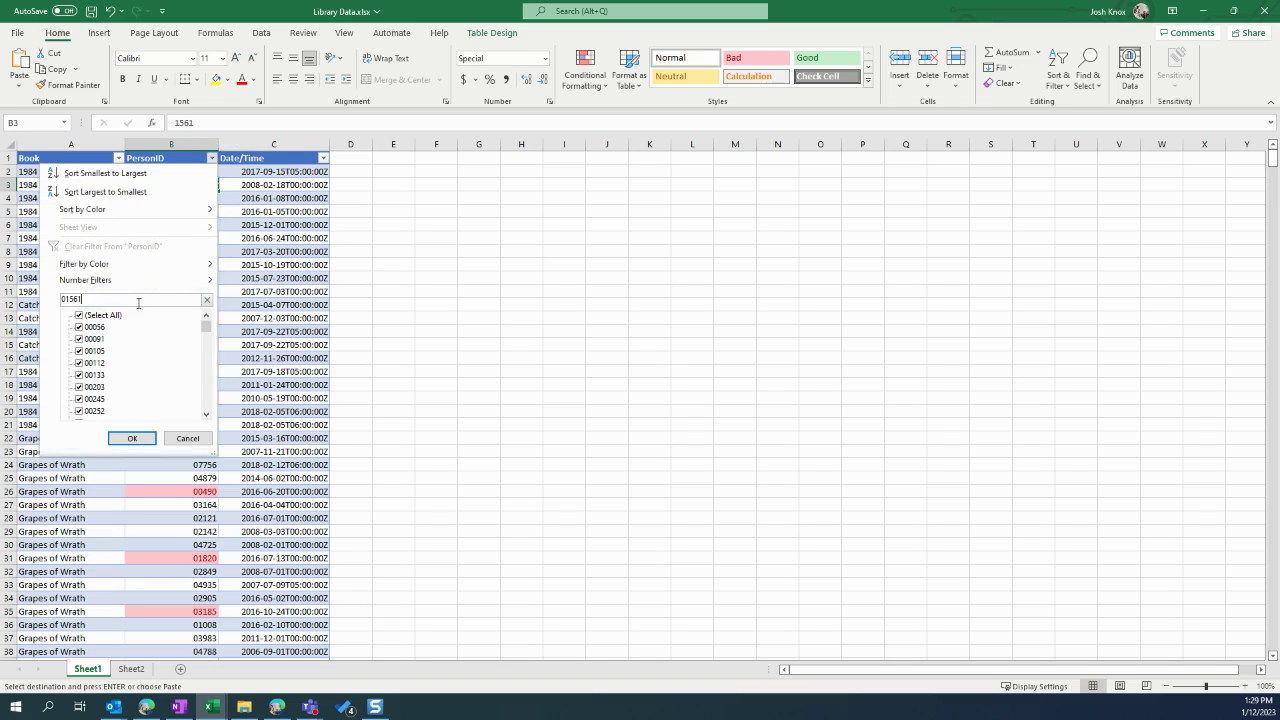
pyautogui.click(132, 438)
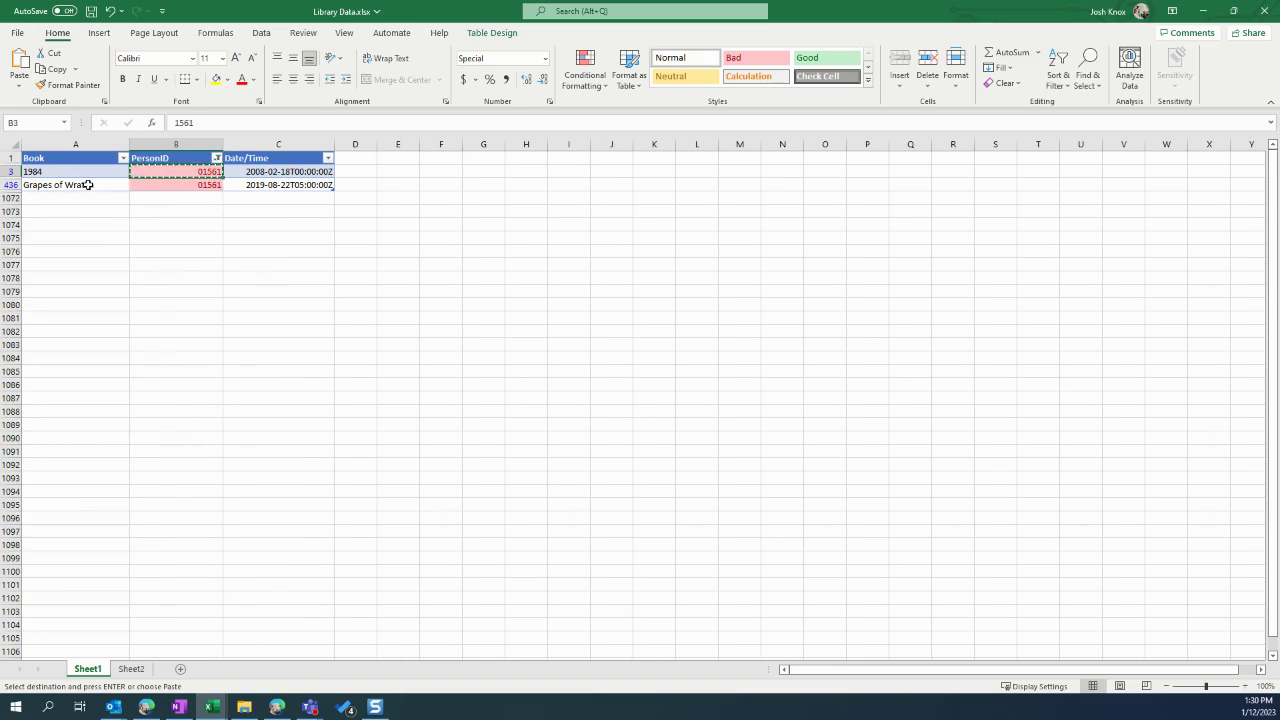
pyautogui.moveTo(88, 185); pyautogui.dragTo(118, 167)
pyautogui.hotkey('ctrl', 'v')
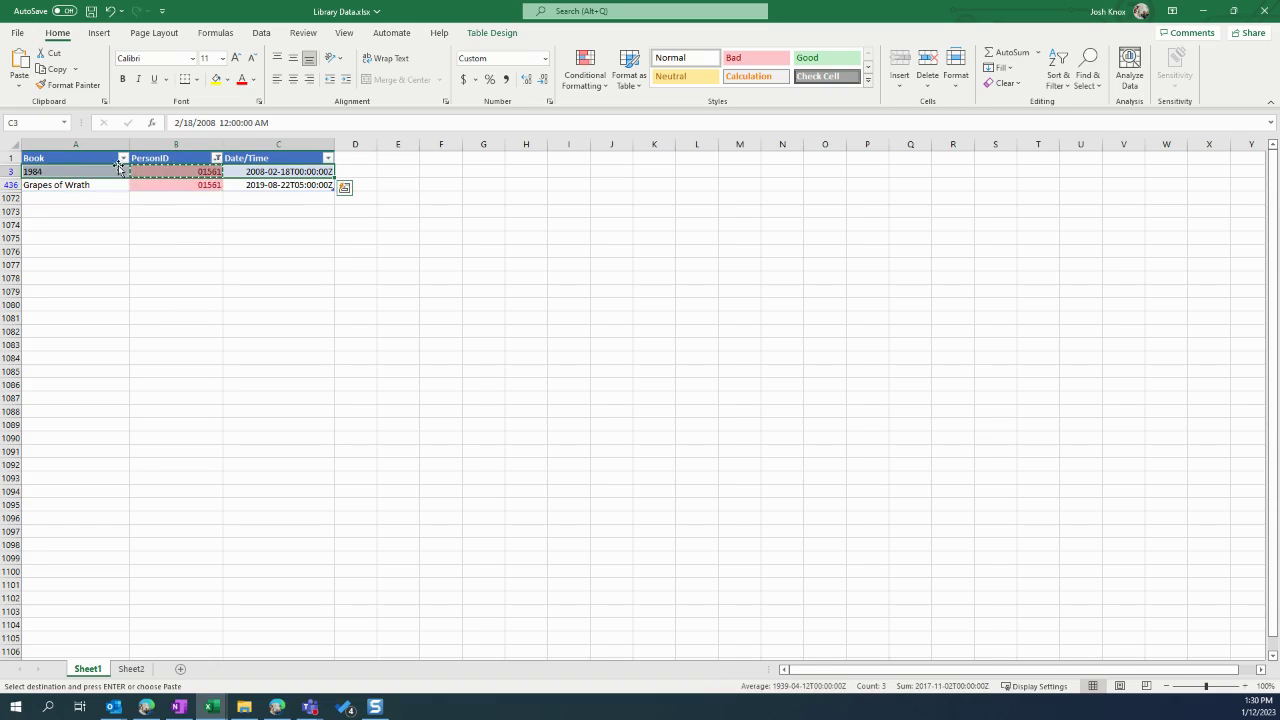
# Clear the PersonID filter to show the full table, then select cells B4 to B5
pyautogui.click(216, 158)
pyautogui.click(84, 315)
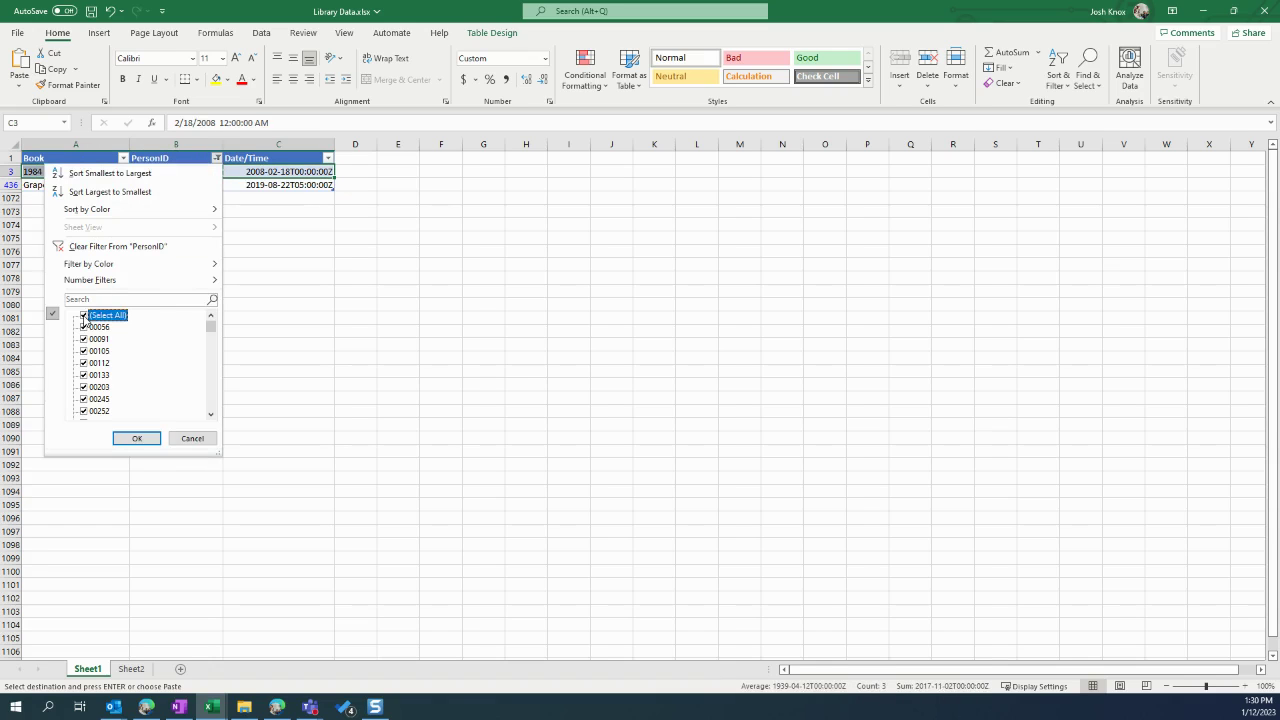
pyautogui.click(137, 441)
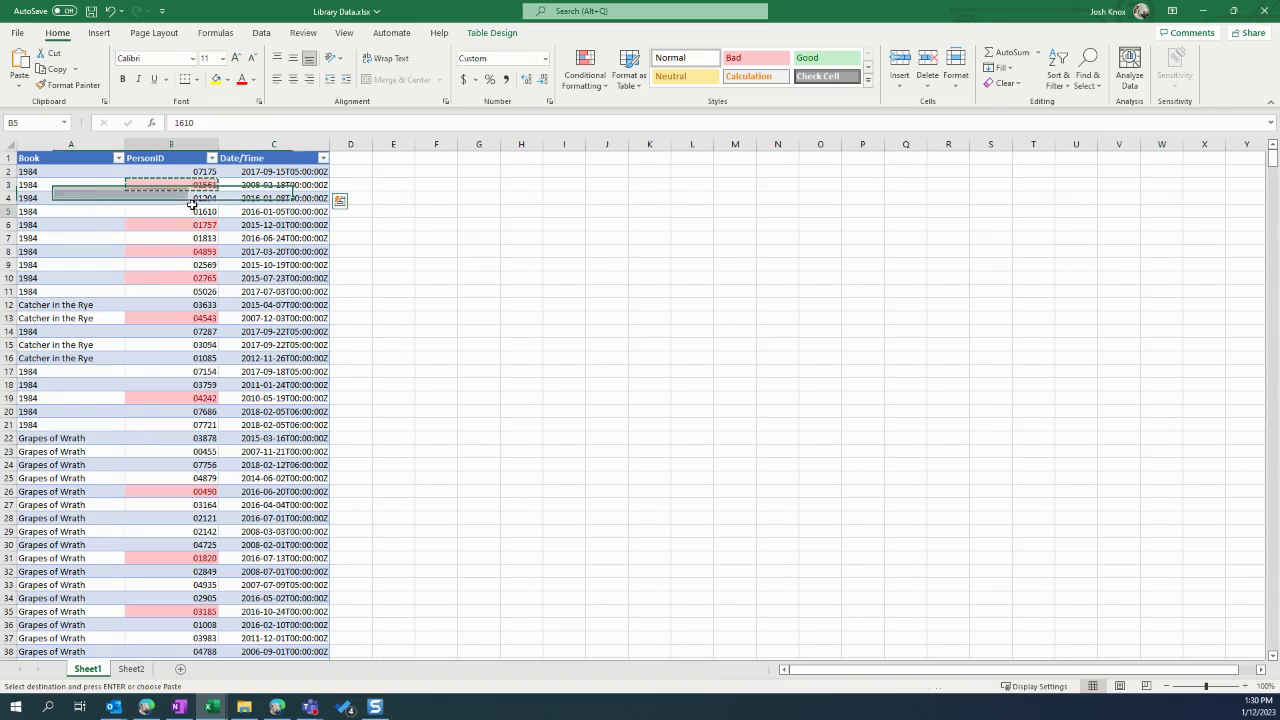
pyautogui.moveTo(194, 211); pyautogui.dragTo(192, 204)
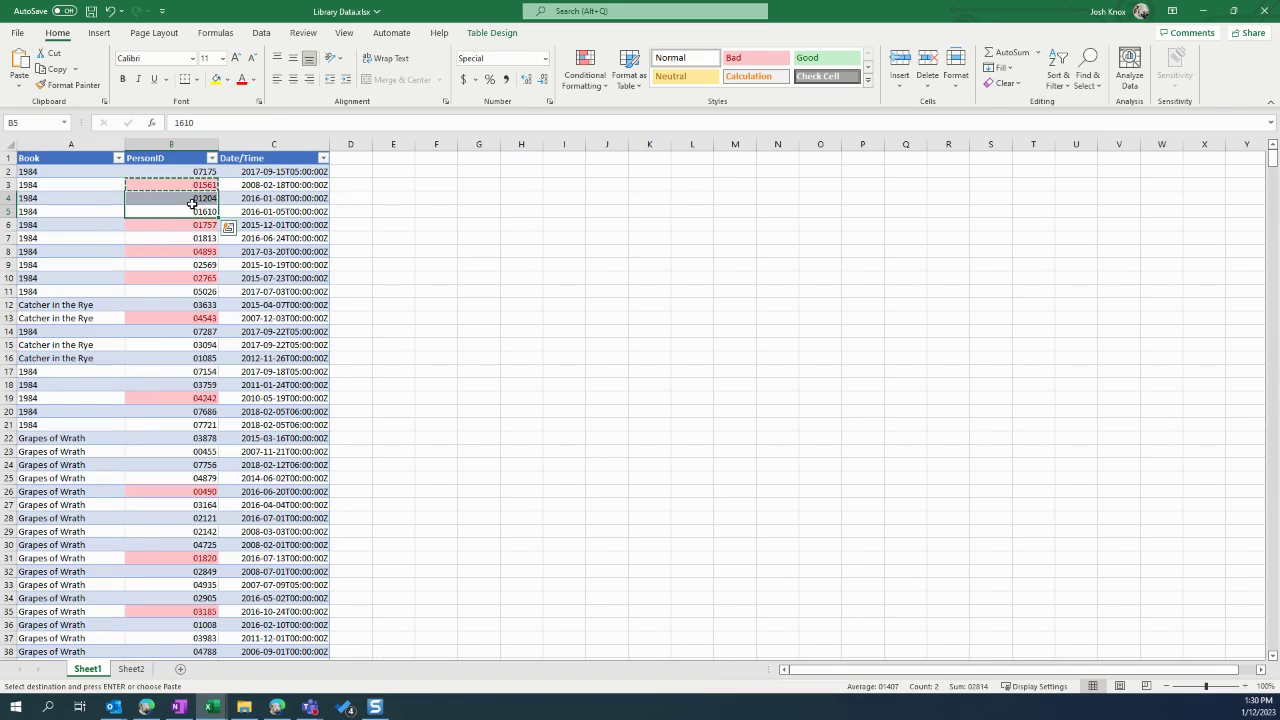
pyautogui.click(193, 206)
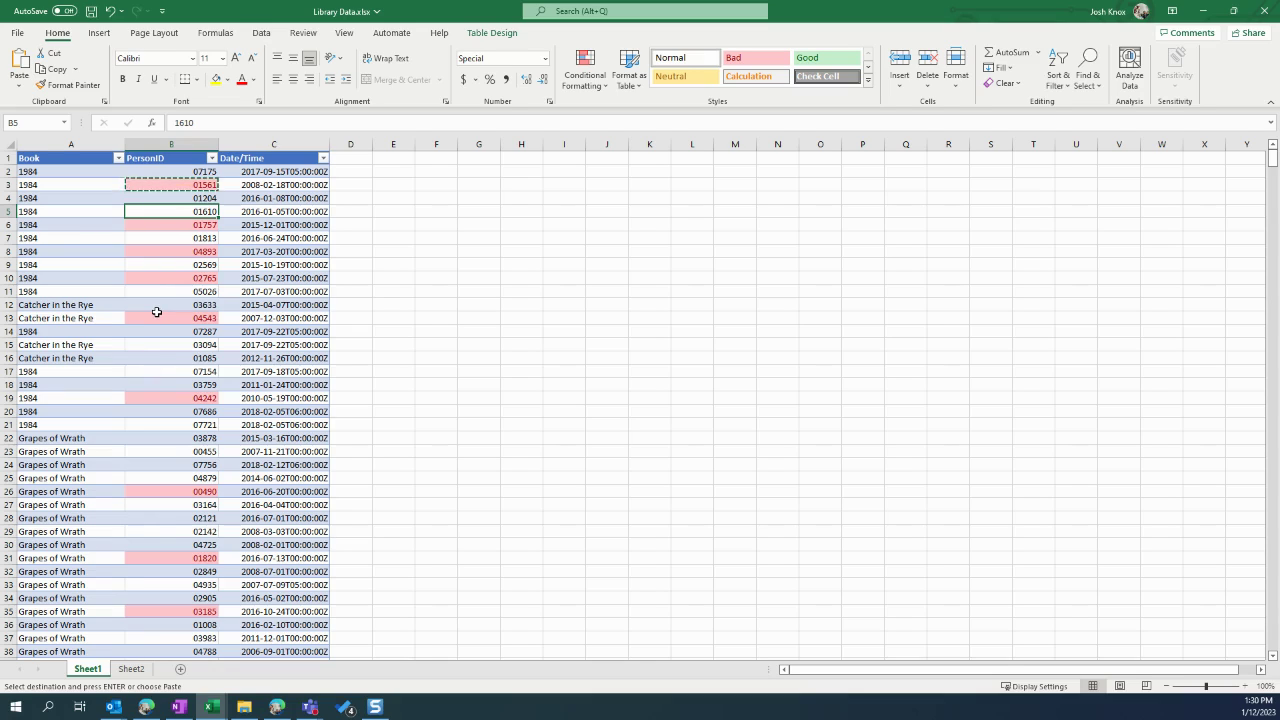
# Load the LibraryData table into the Power Query Editor from the table range
pyautogui.click(166, 227)
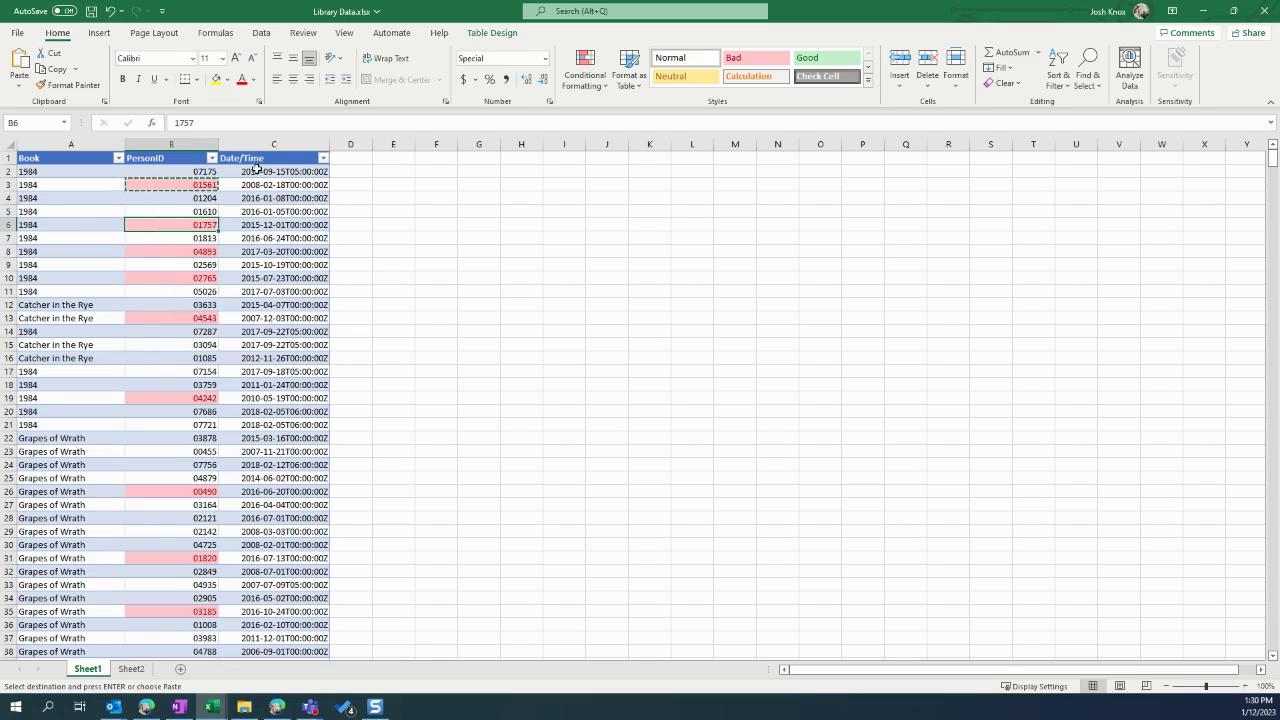
pyautogui.click(261, 33)
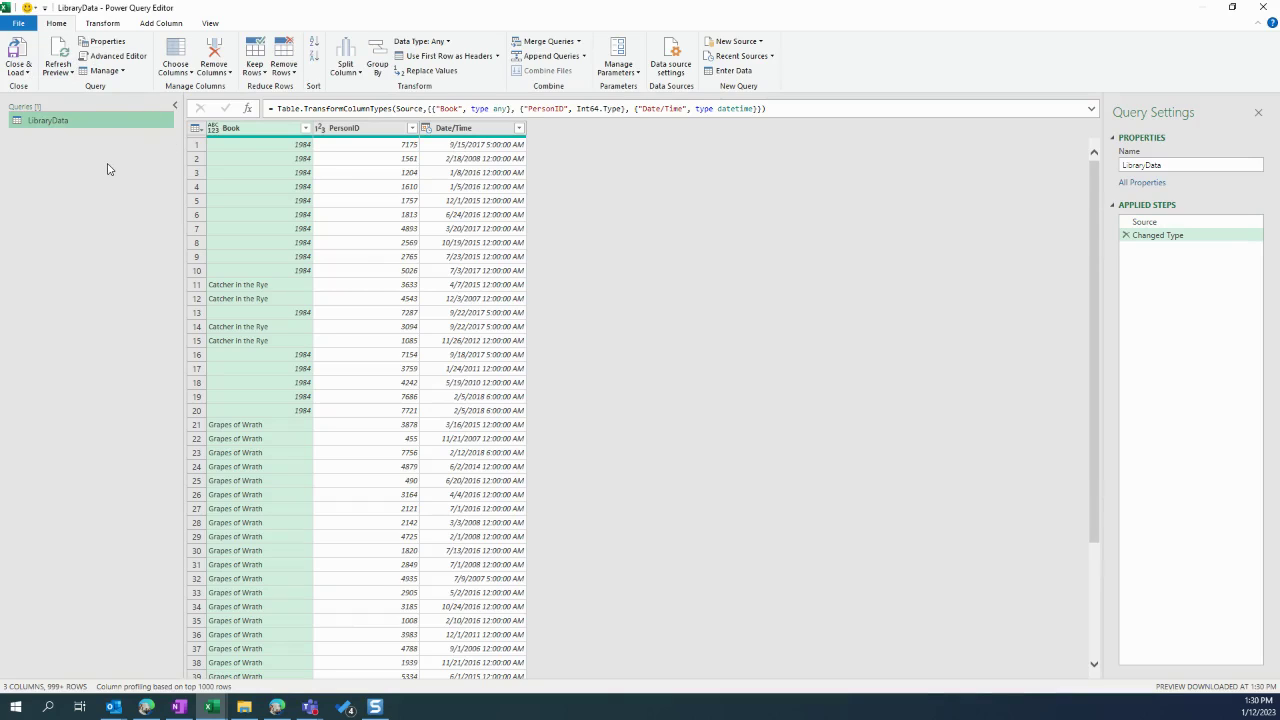
pyautogui.rightClick(56, 120)
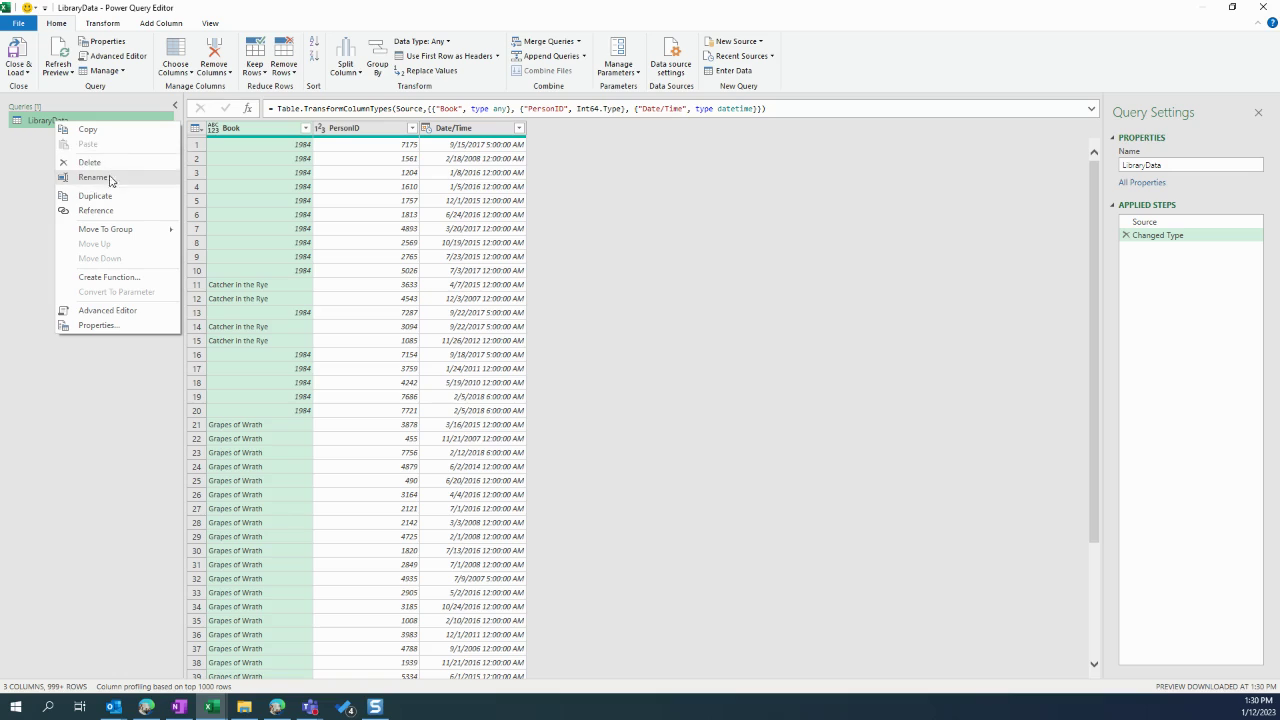
pyautogui.click(108, 130)
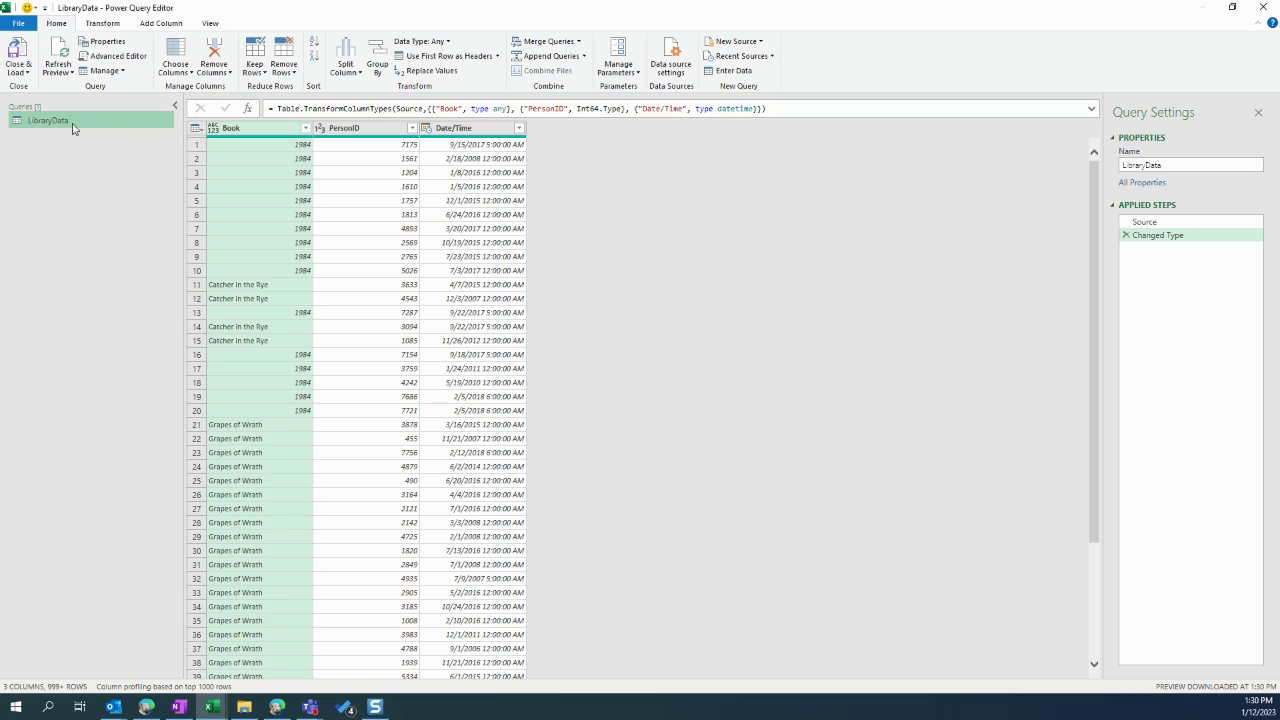
# Duplicate the LibraryData query and rename the copy LibraryData Grouped
pyautogui.rightClick(75, 126)
pyautogui.click(122, 200)
pyautogui.rightClick(70, 138)
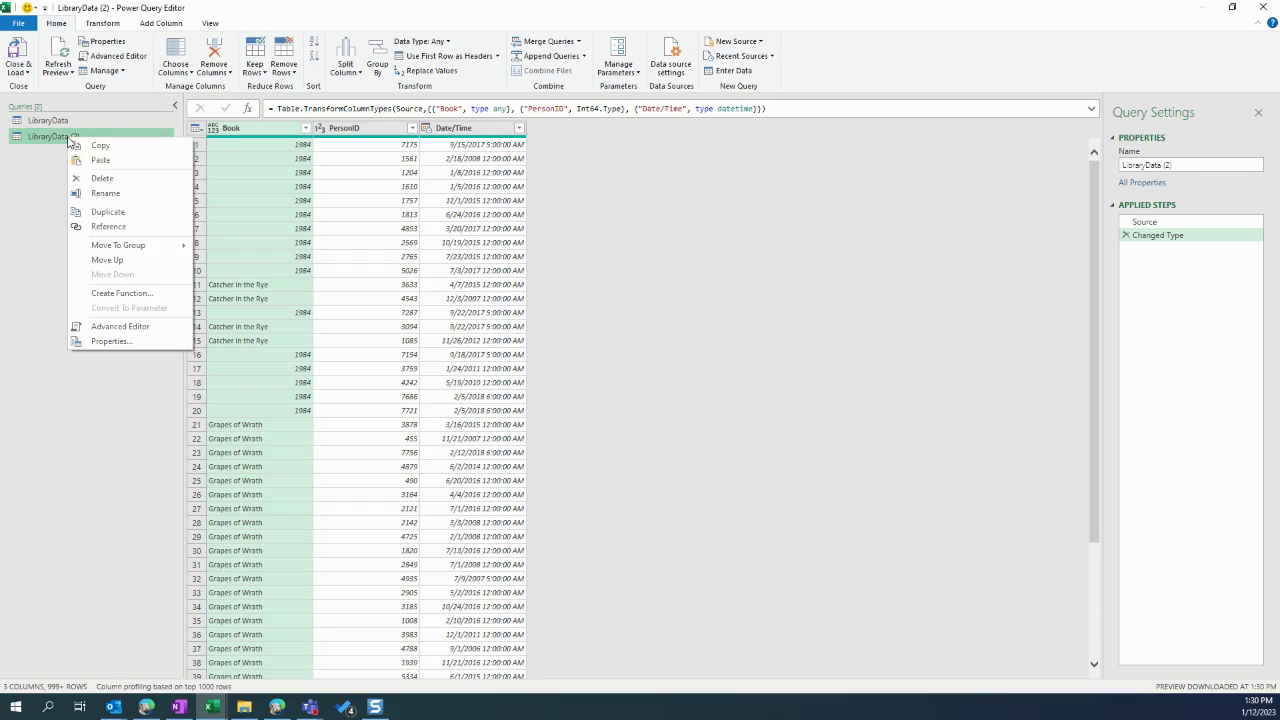
pyautogui.click(105, 193)
pyautogui.press('End')
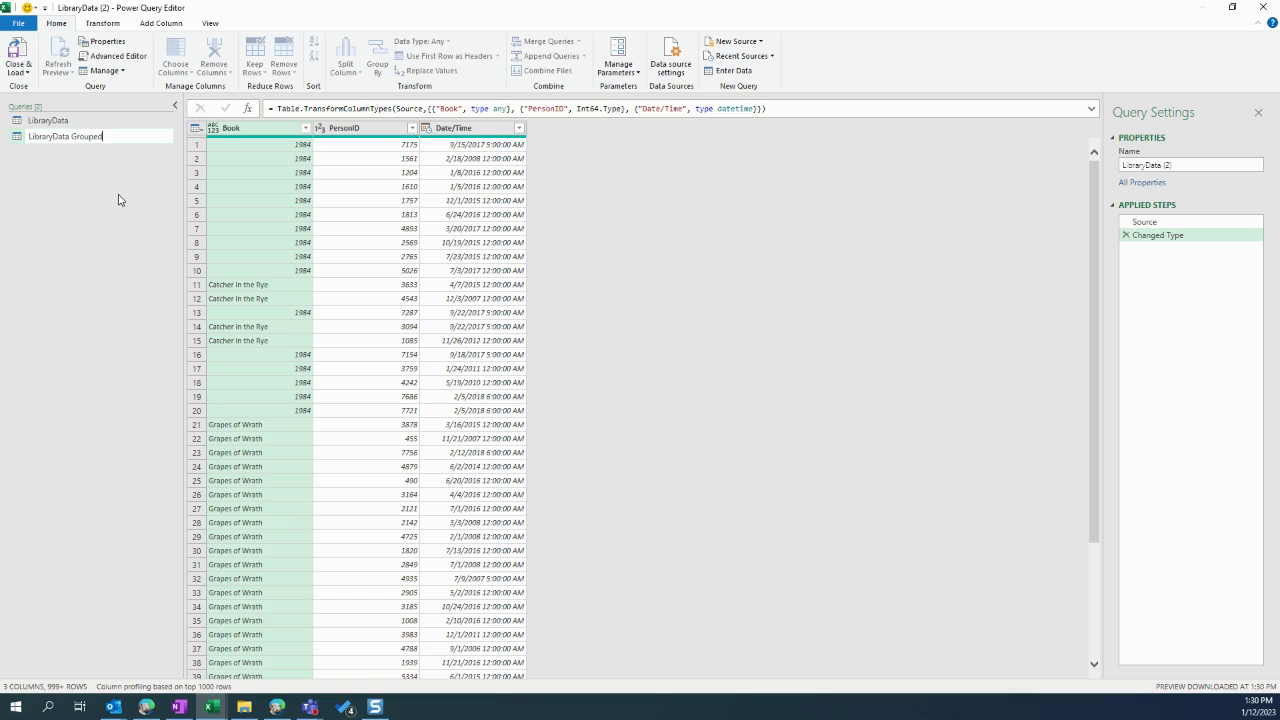
pyautogui.press('Return')
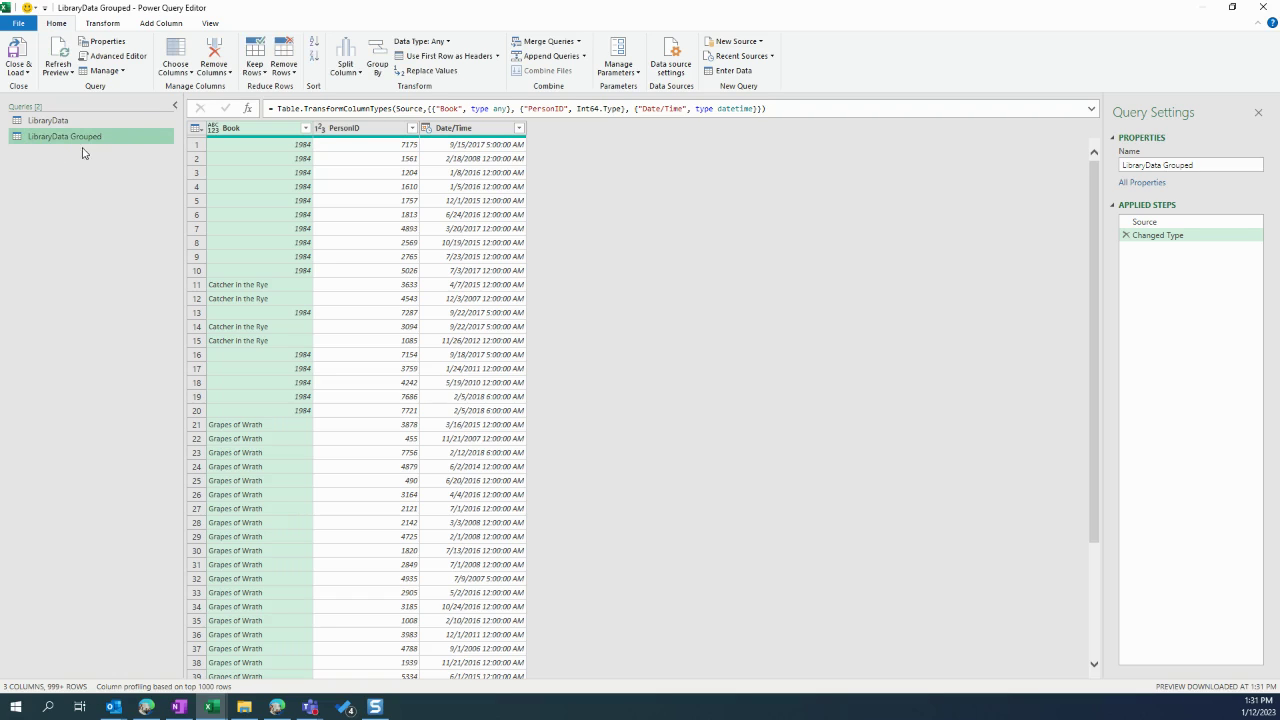
# Start a Group By on the LibraryData Grouped query, grouping rows by PersonID
pyautogui.rightClick(79, 137)
pyautogui.click(58, 140)
pyautogui.click(101, 23)
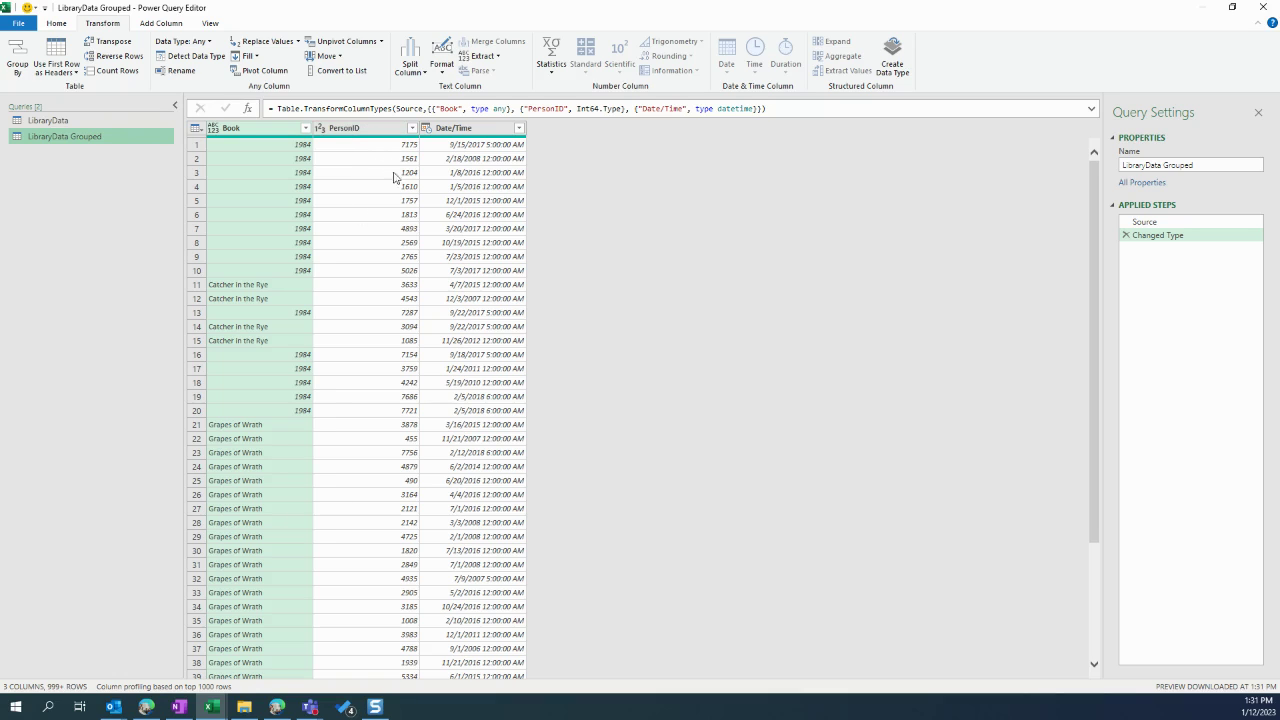
pyautogui.rightClick(440, 162)
pyautogui.click(422, 160)
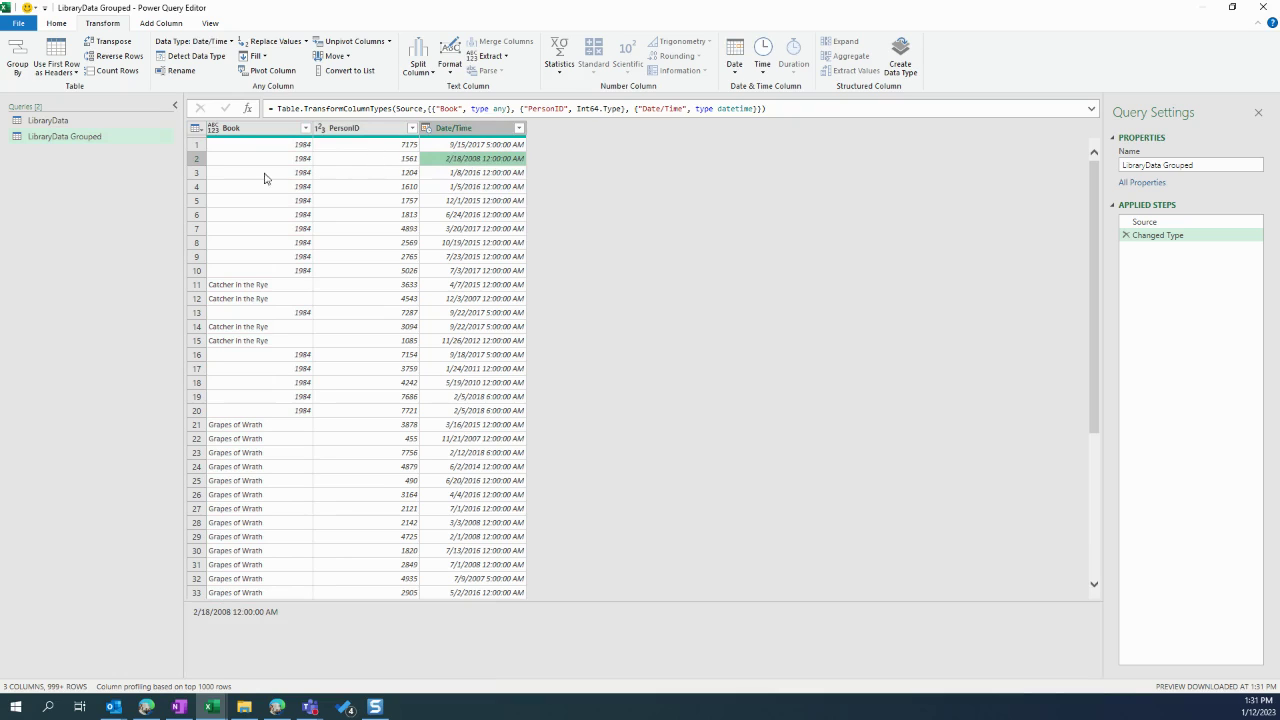
pyautogui.click(15, 58)
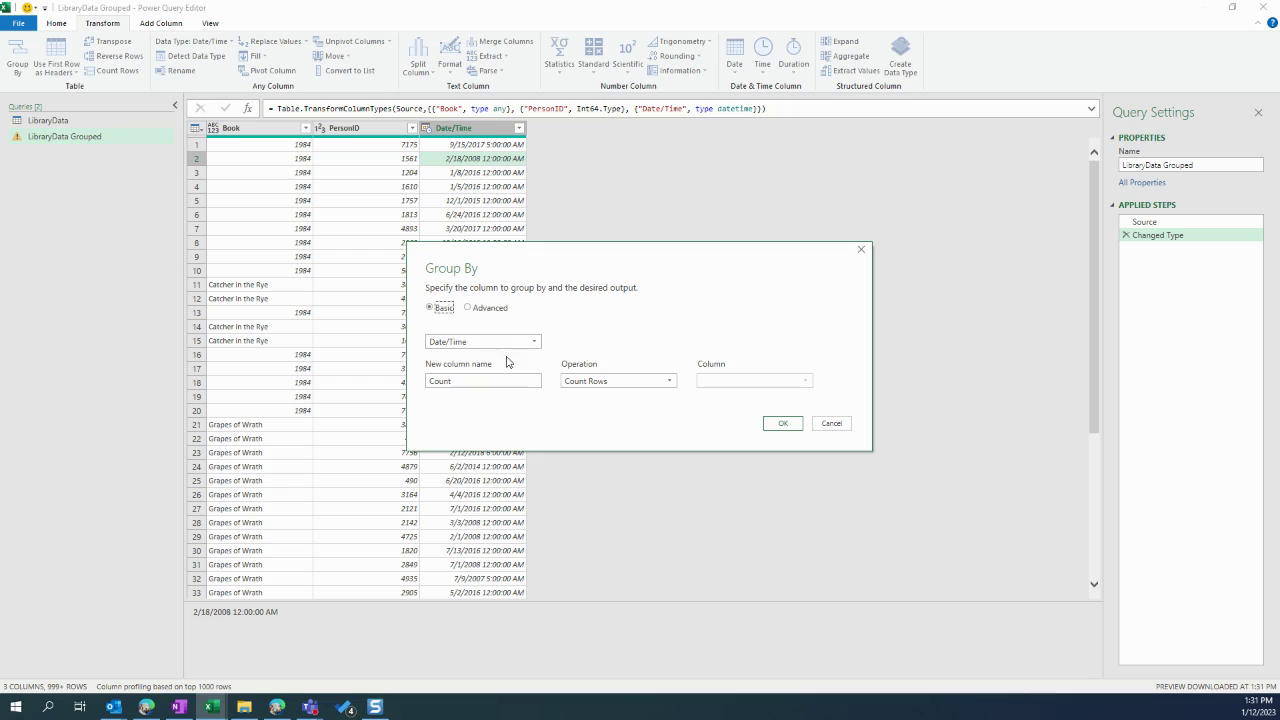
pyautogui.click(522, 342)
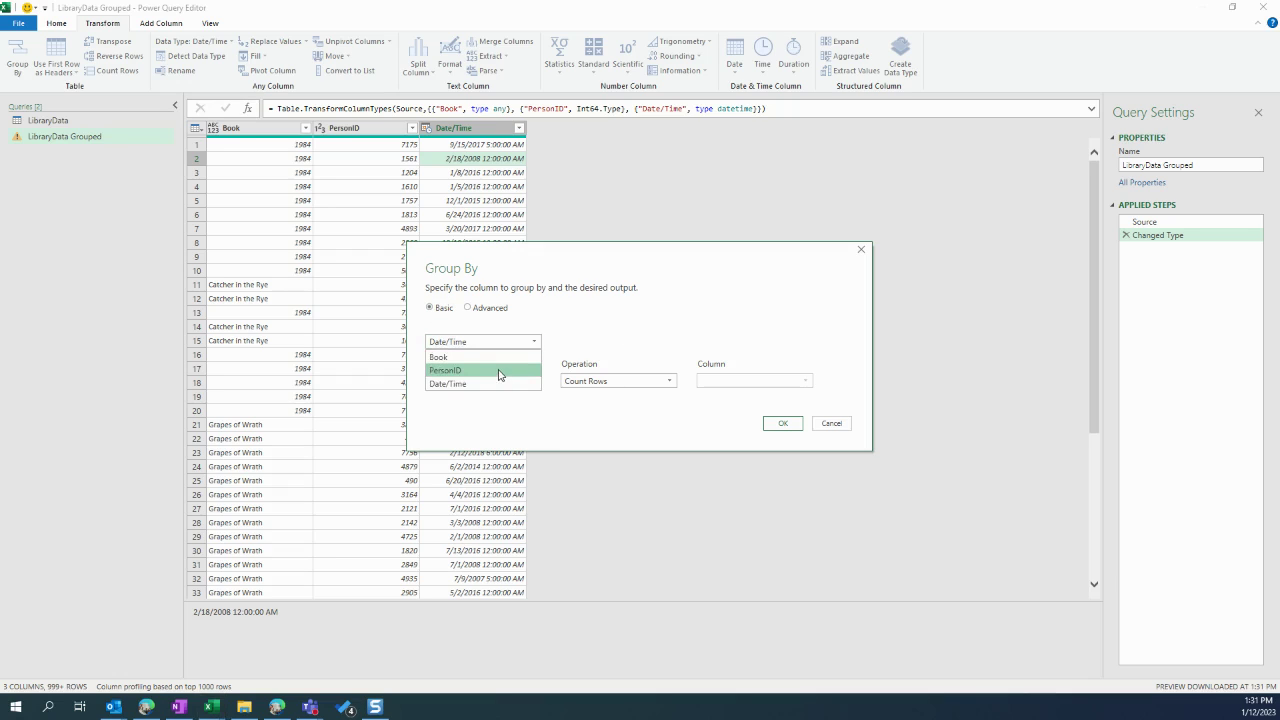
pyautogui.click(499, 371)
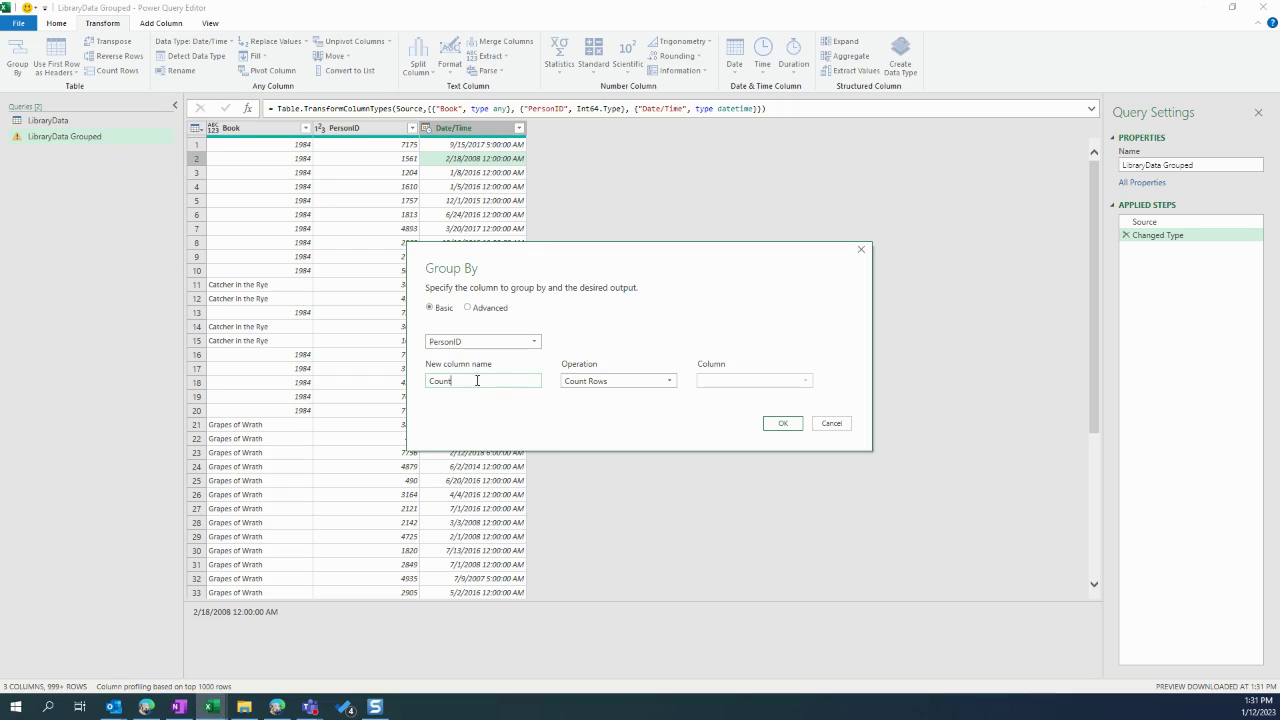
# Add a Most Recent Date/Time column taking the Max of Date/Time and apply
pyautogui.moveTo(477, 380); pyautogui.dragTo(417, 391)
pyautogui.write('Most Recent Date/Time')
pyautogui.press('Tab')
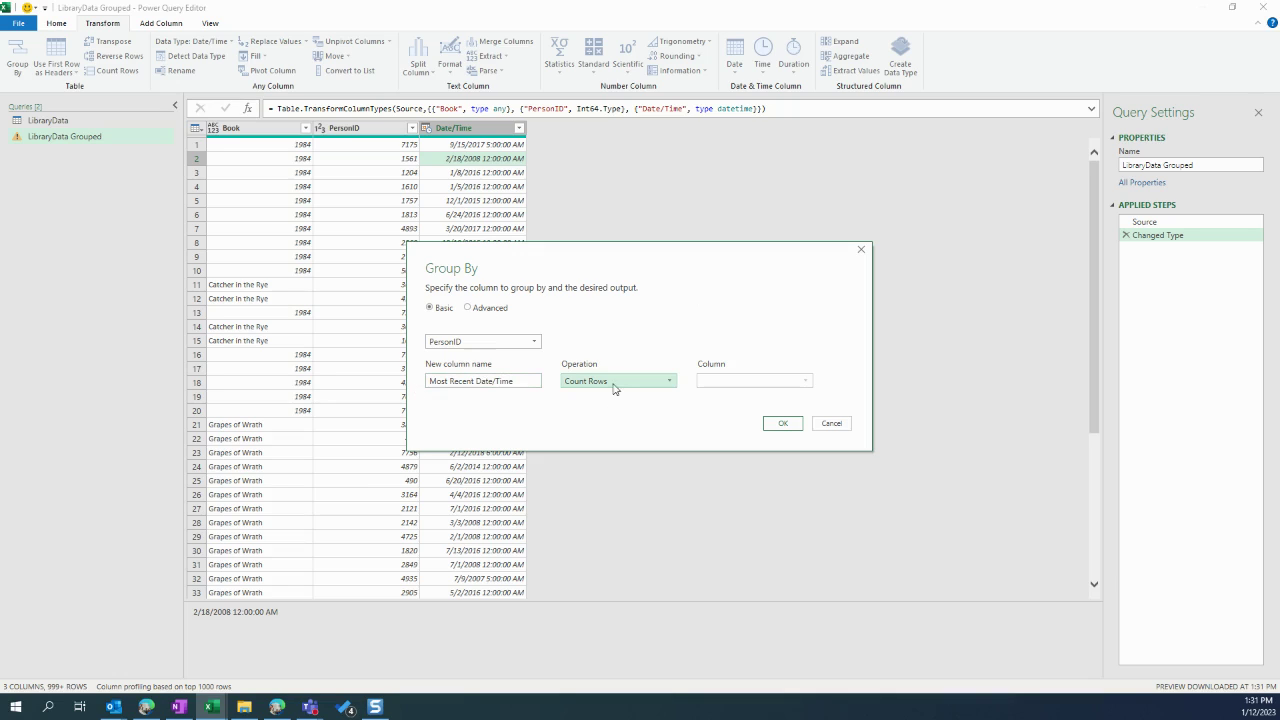
pyautogui.click(665, 385)
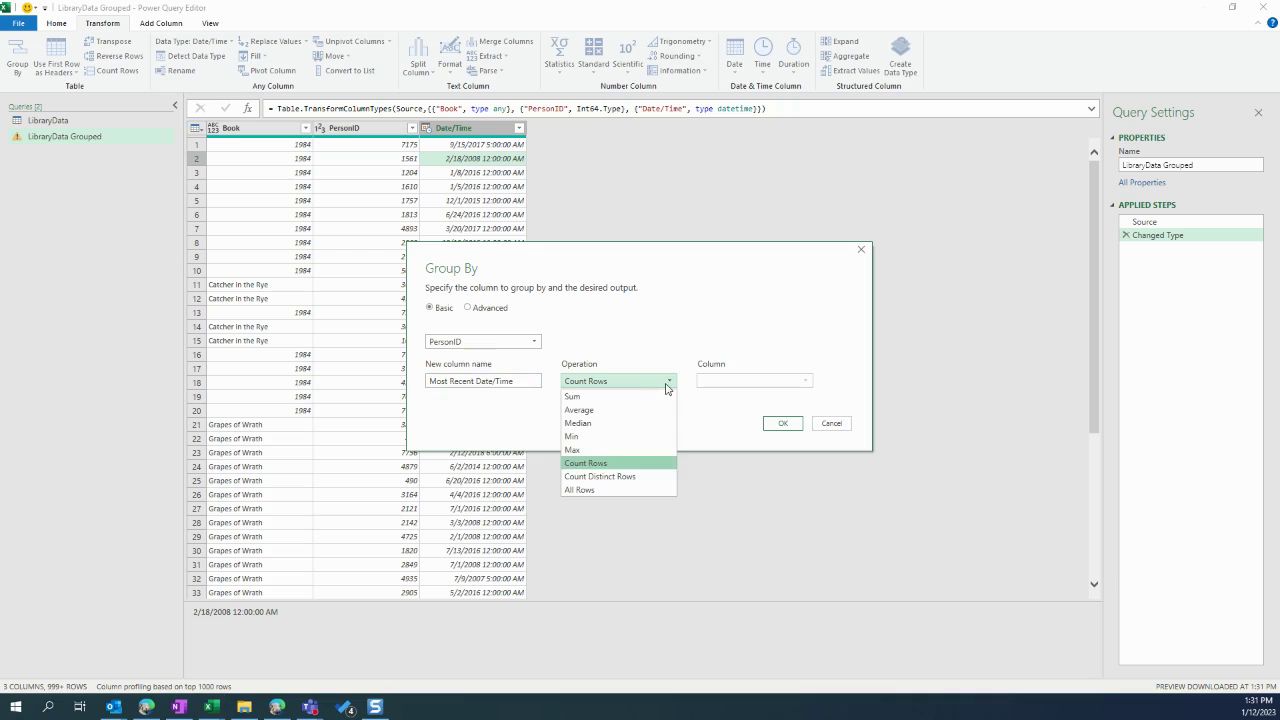
pyautogui.click(620, 450)
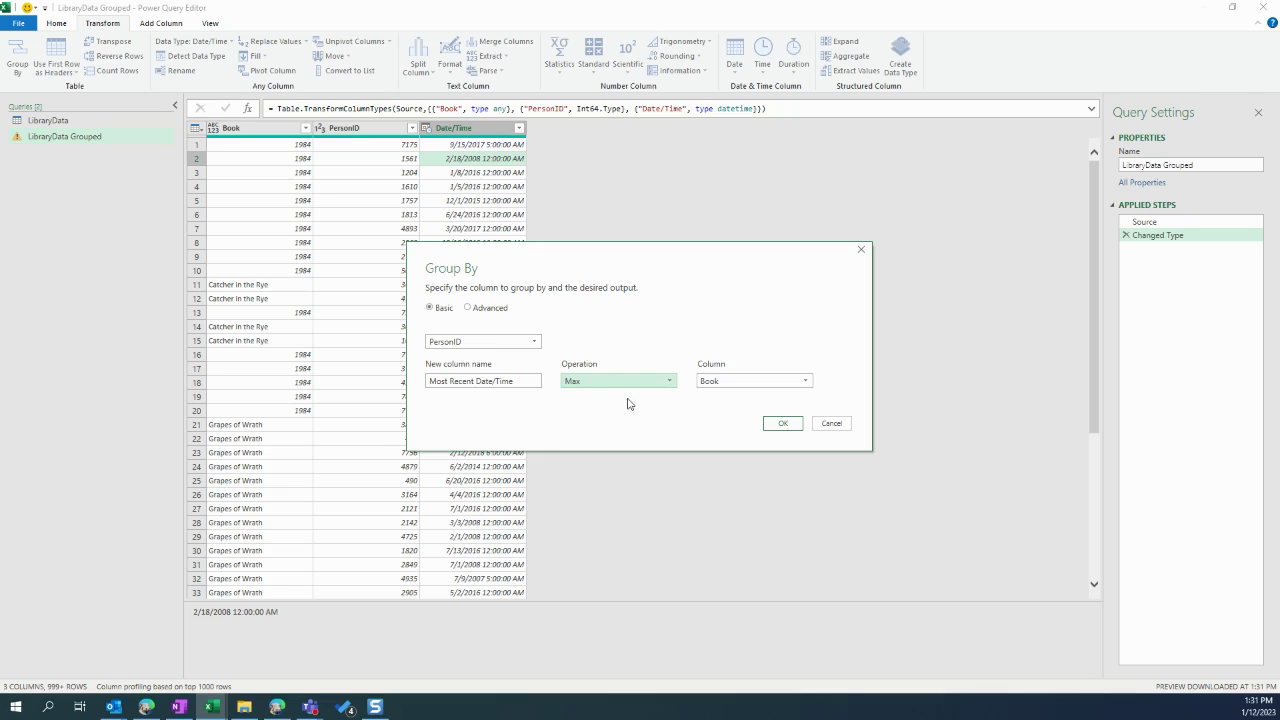
pyautogui.click(779, 382)
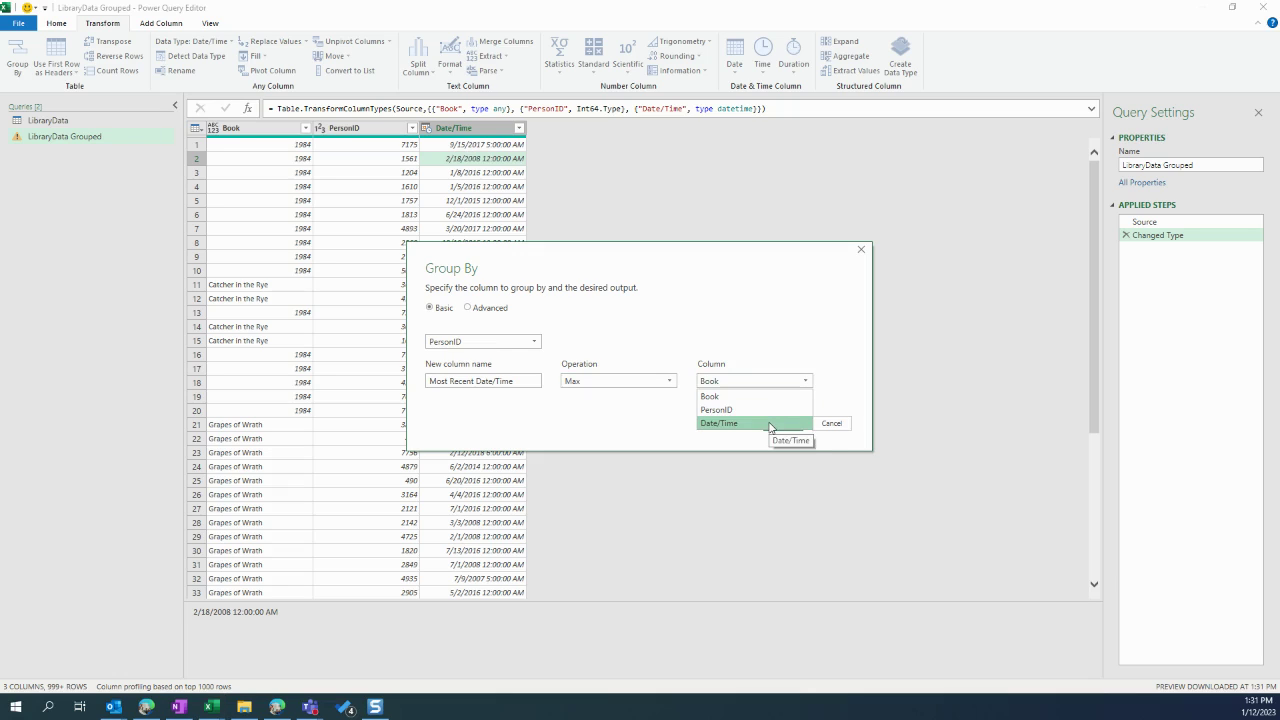
pyautogui.click(770, 423)
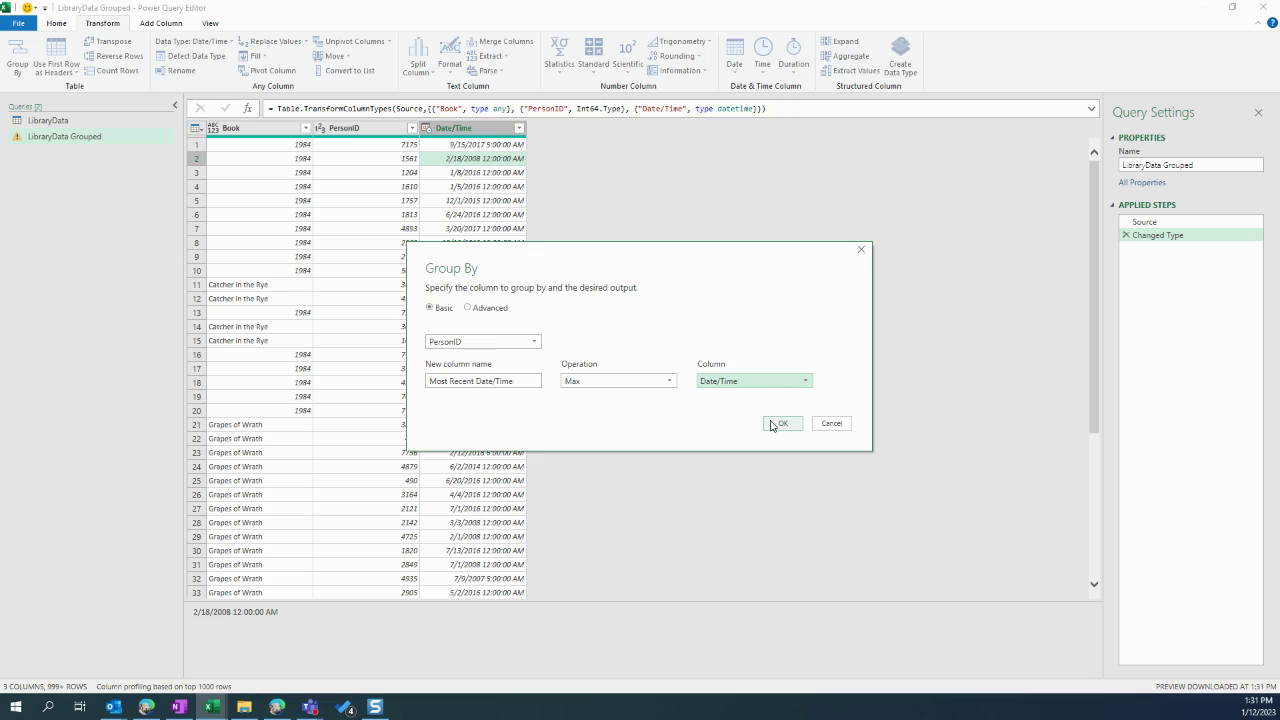
pyautogui.click(781, 425)
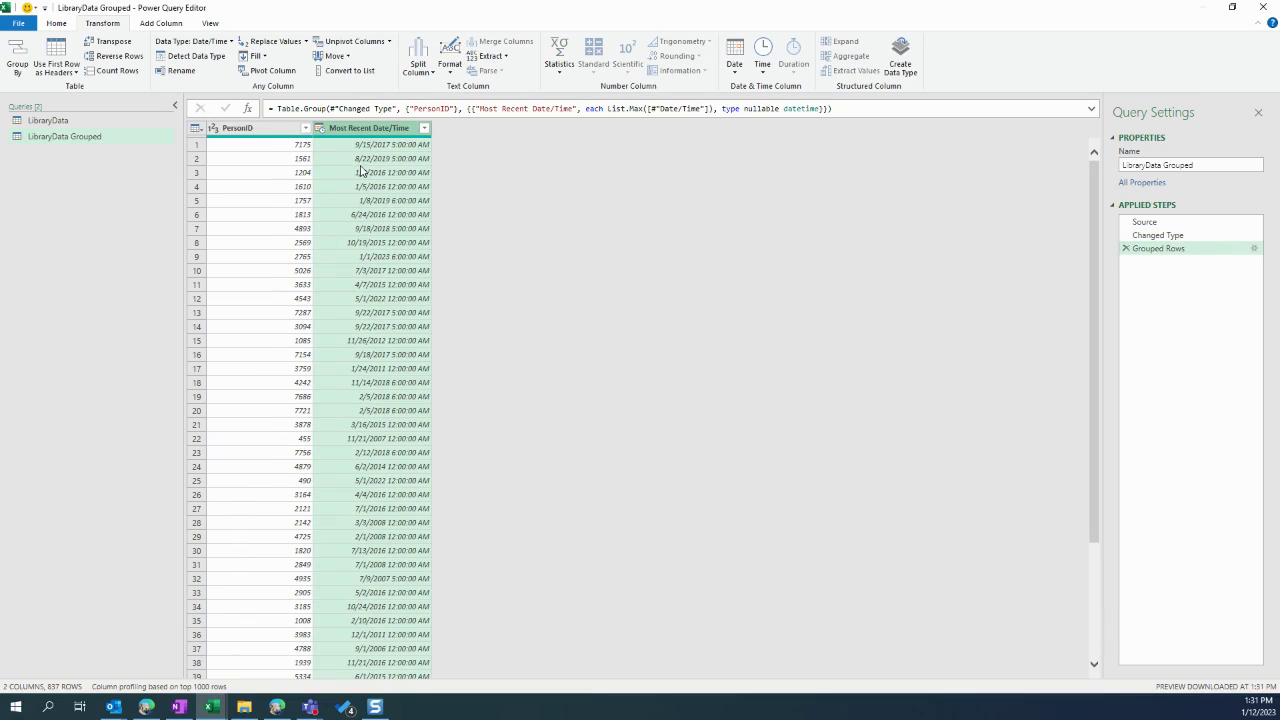
pyautogui.click(58, 119)
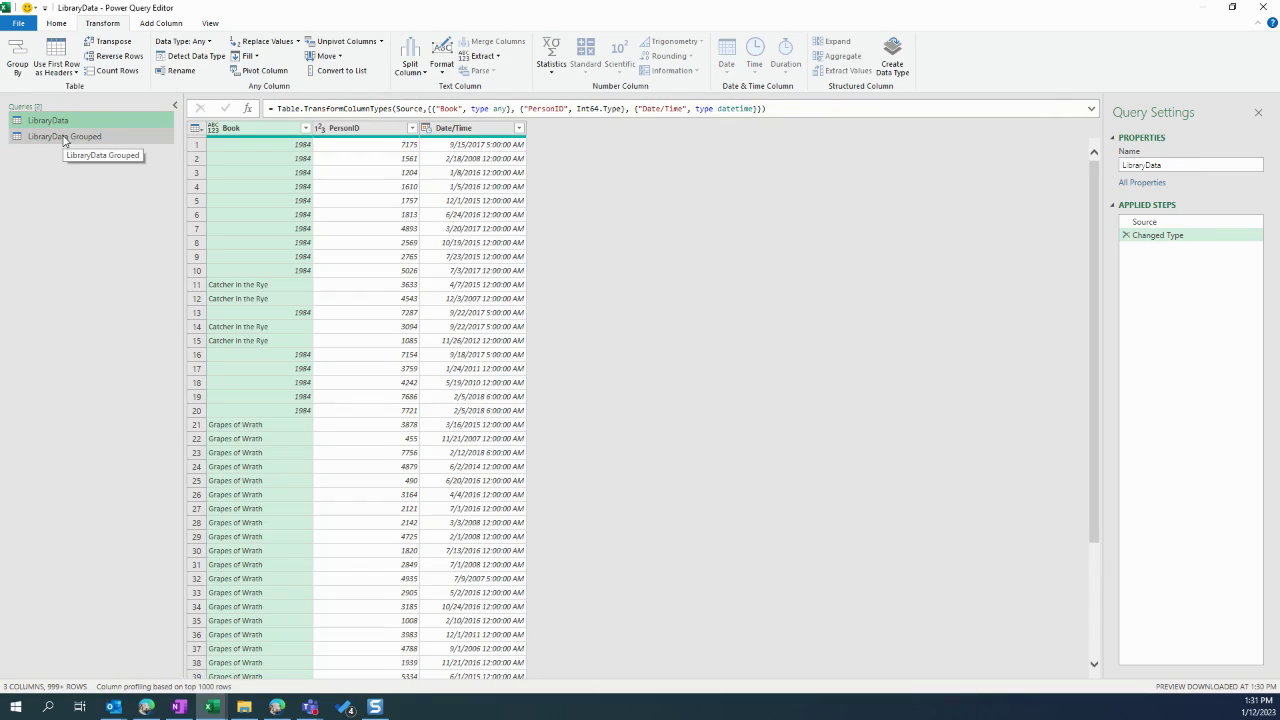
pyautogui.click(63, 137)
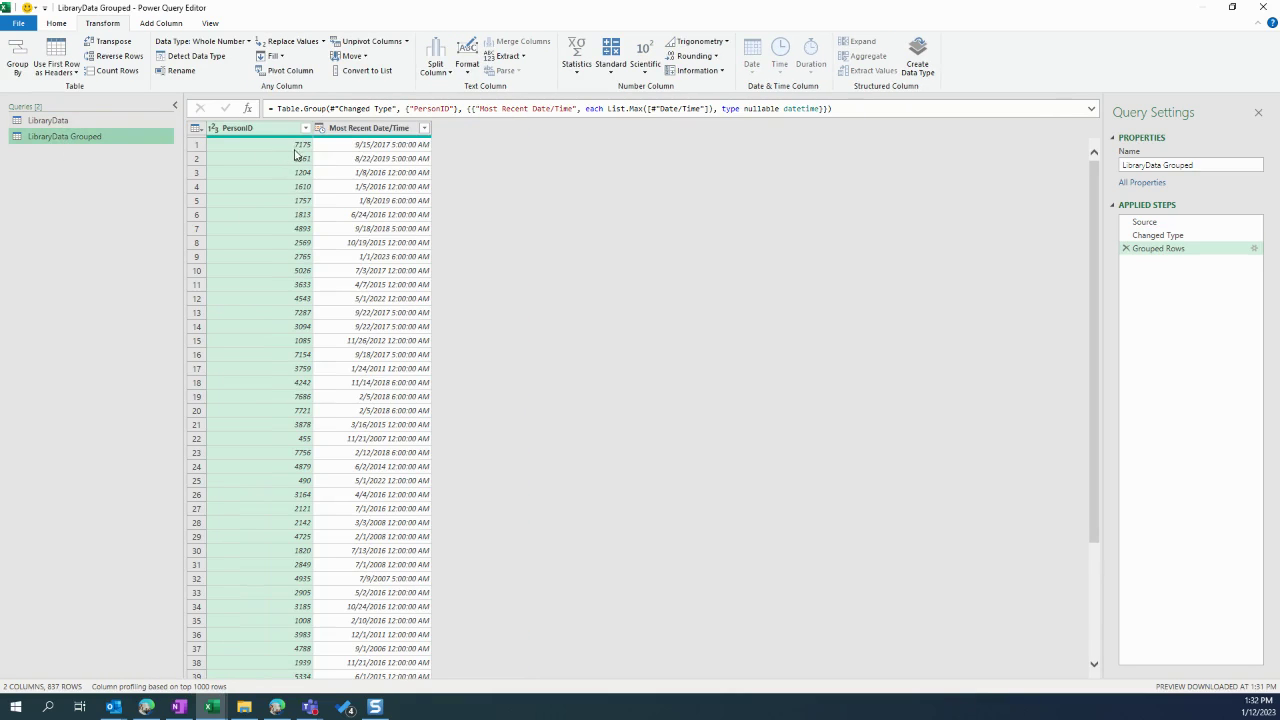
pyautogui.click(106, 124)
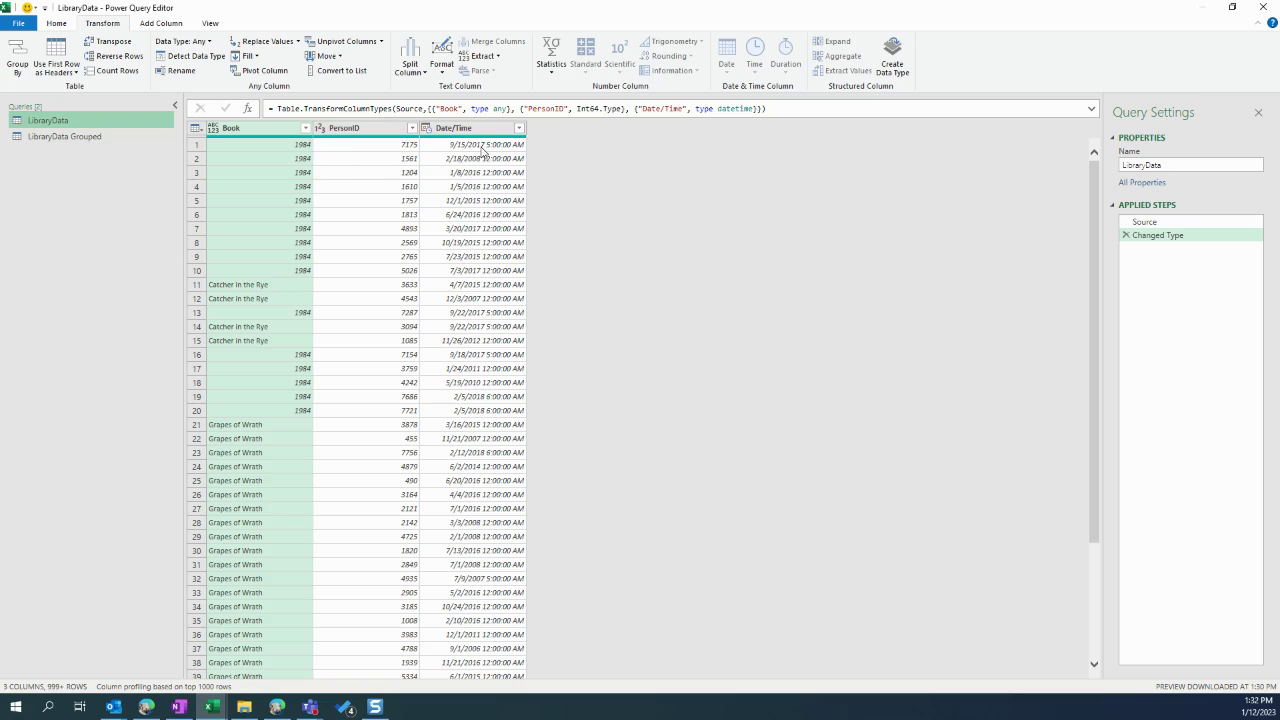
pyautogui.click(80, 140)
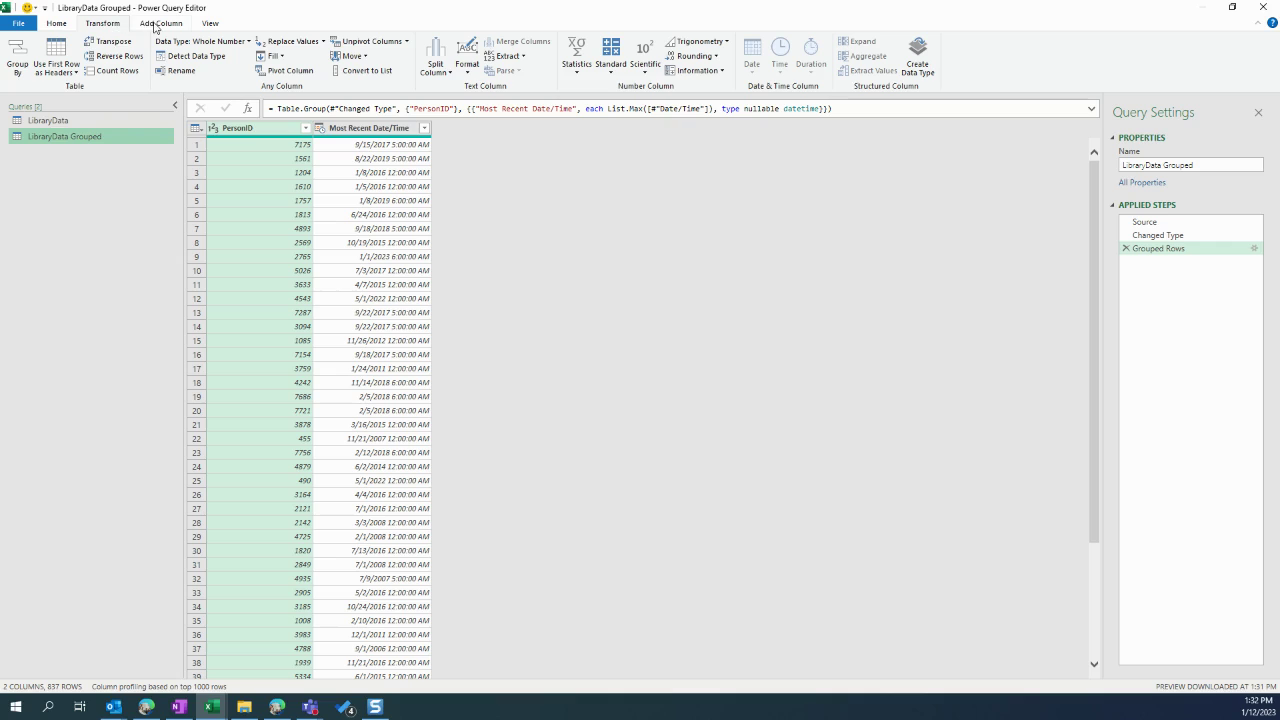
pyautogui.click(150, 28)
pyautogui.click(105, 28)
pyautogui.click(330, 187)
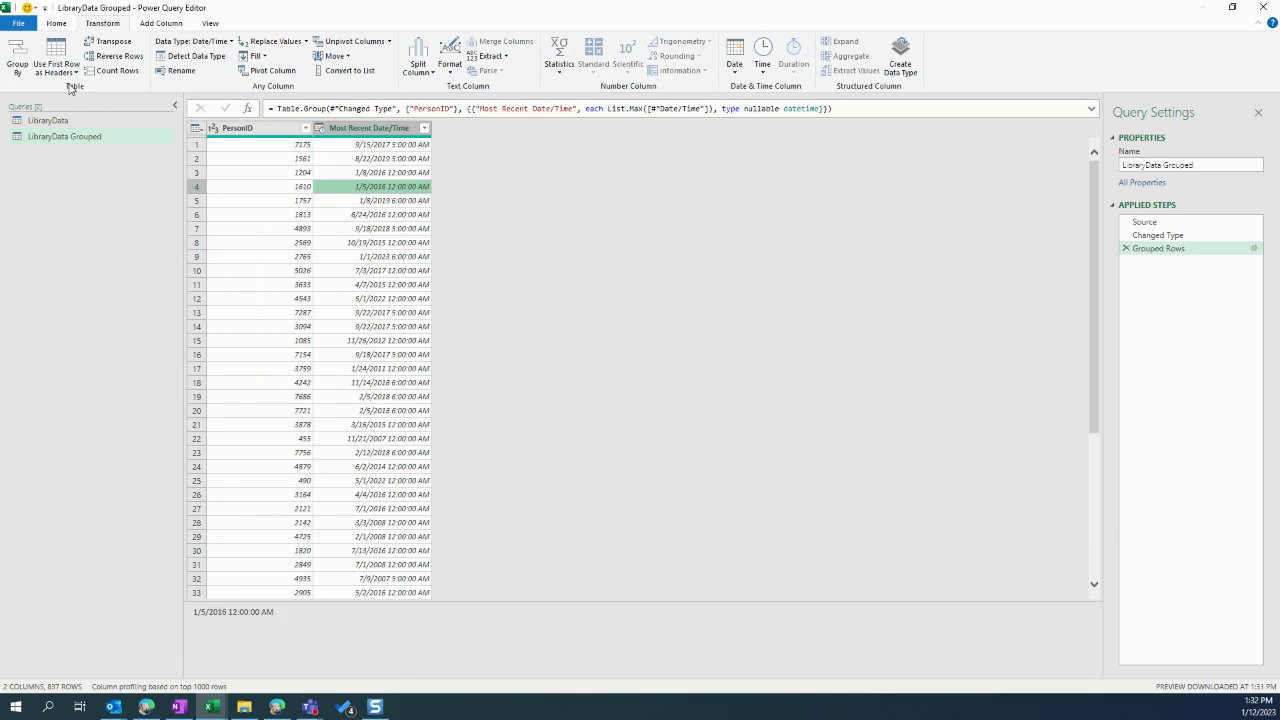
pyautogui.click(64, 136)
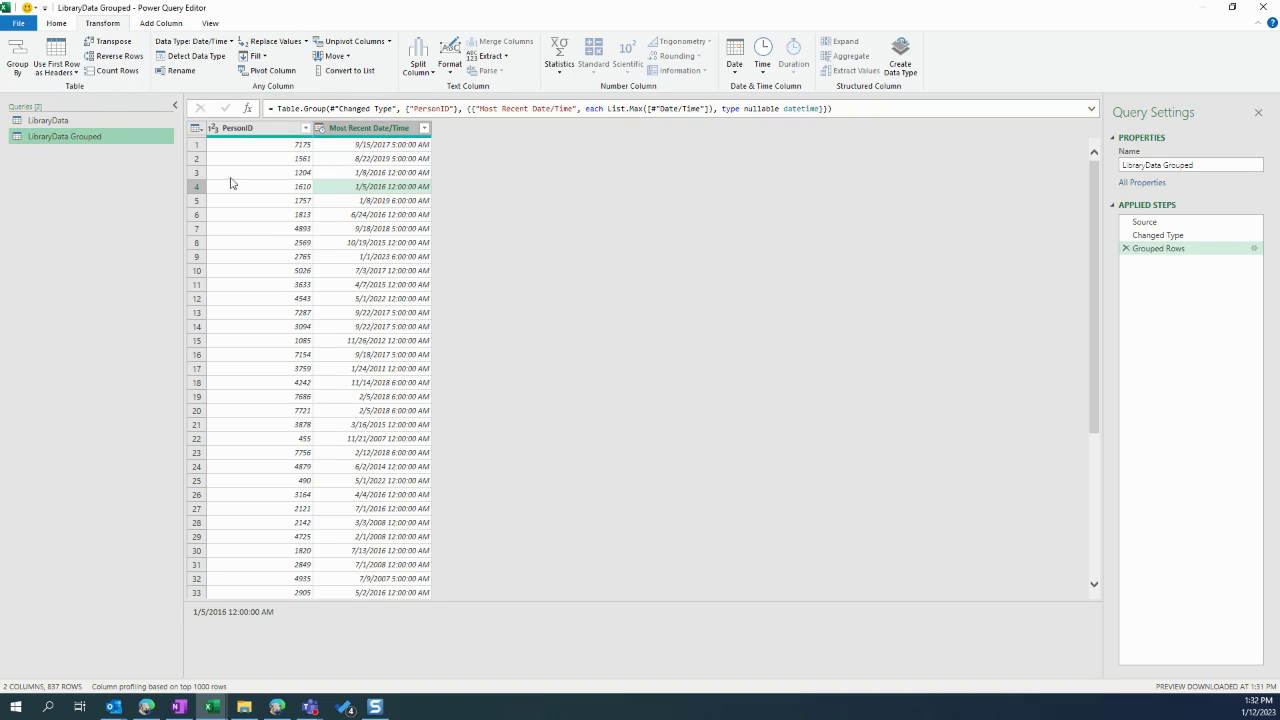
pyautogui.click(65, 121)
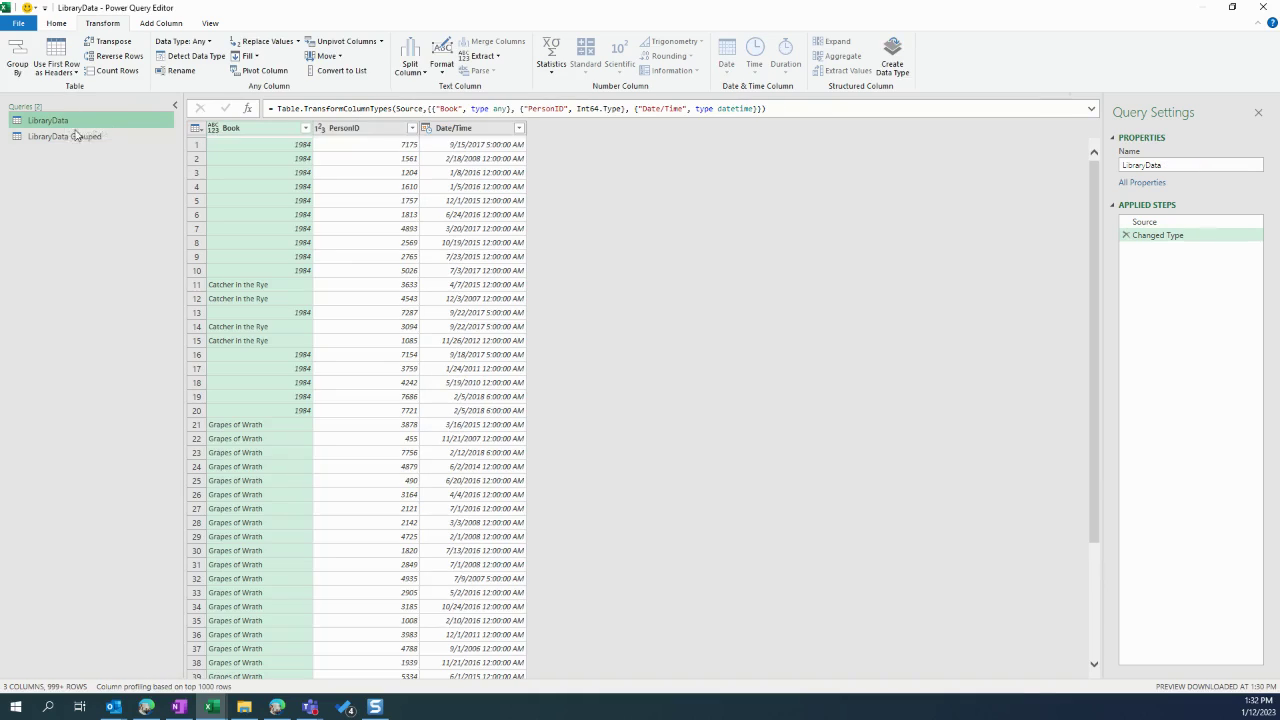
pyautogui.click(397, 189)
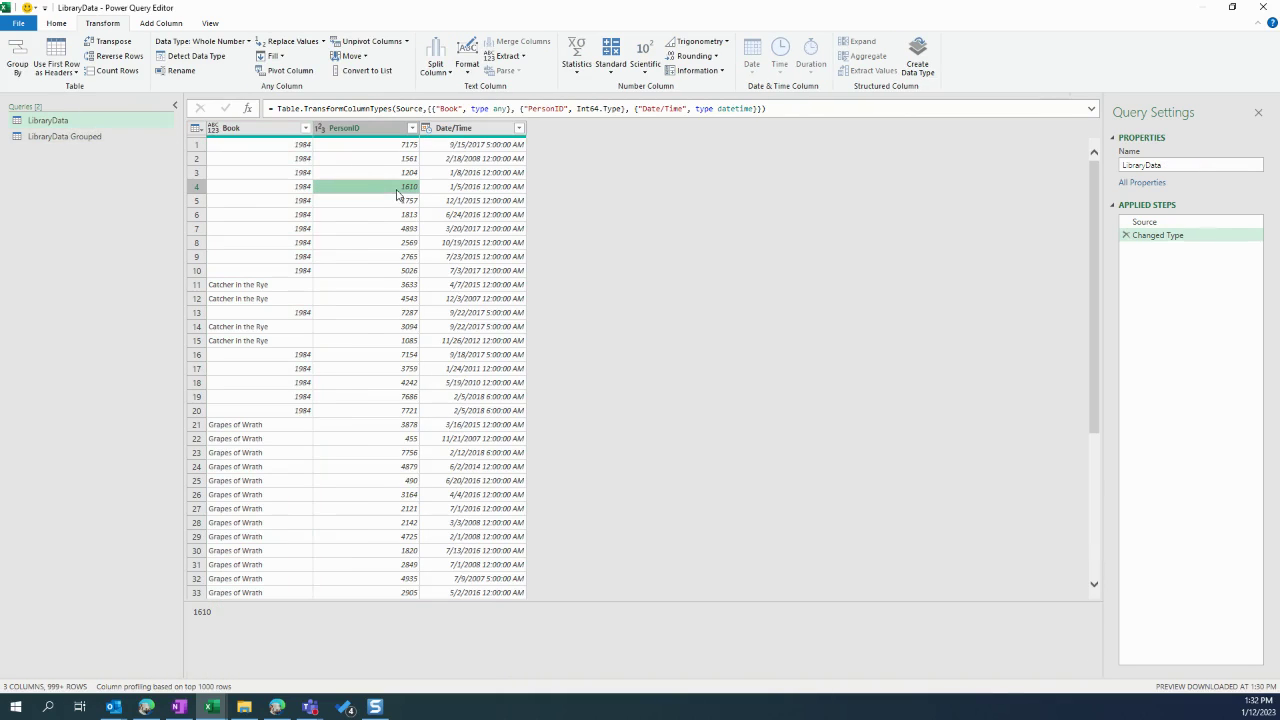
pyautogui.click(65, 136)
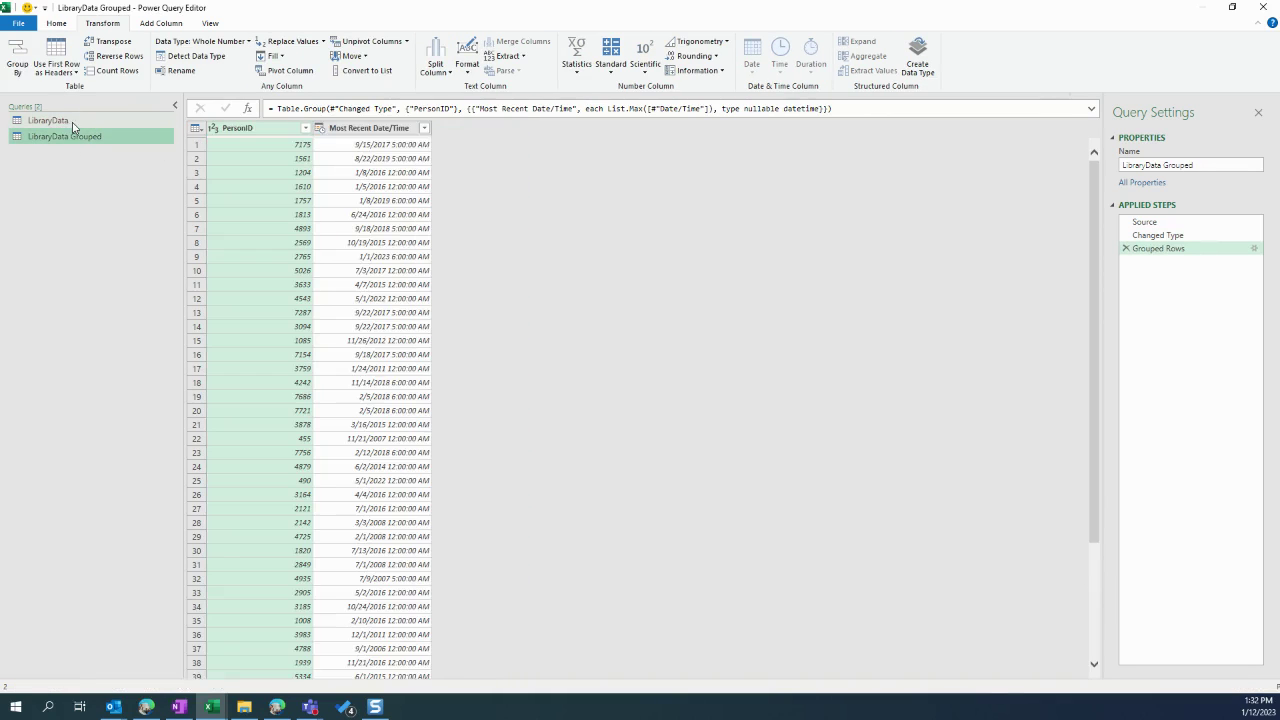
pyautogui.click(48, 120)
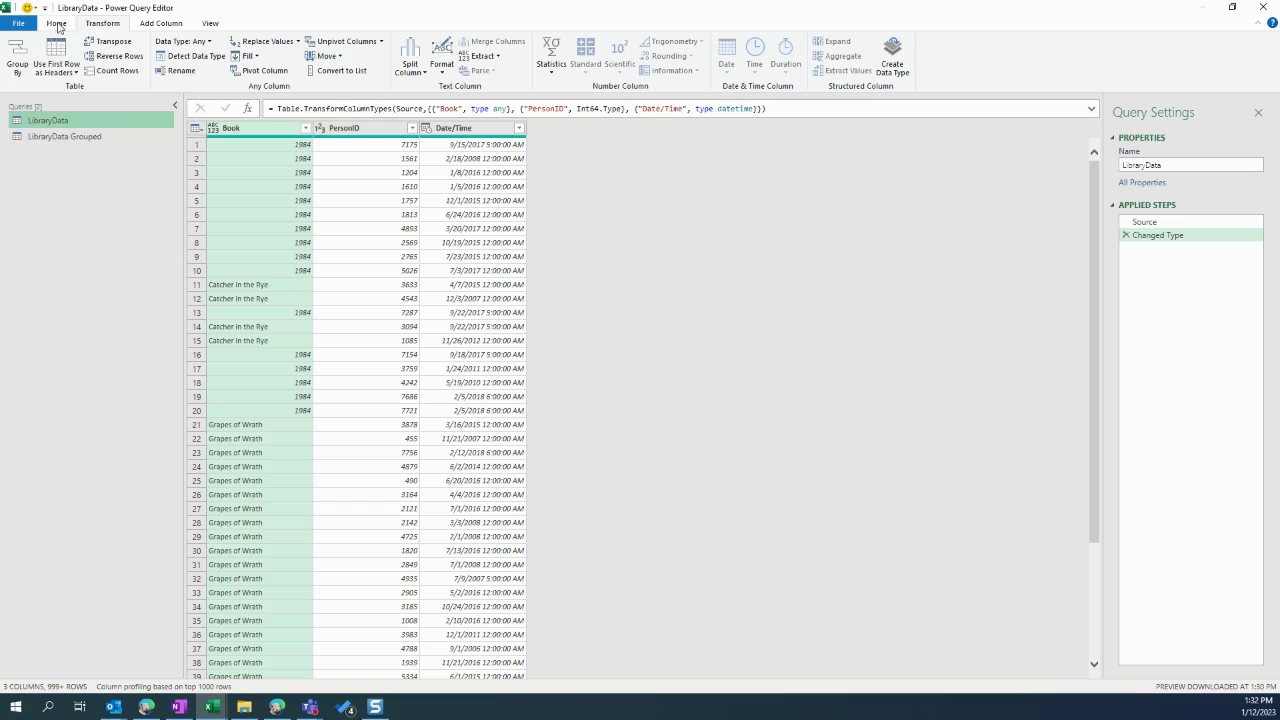
pyautogui.click(58, 24)
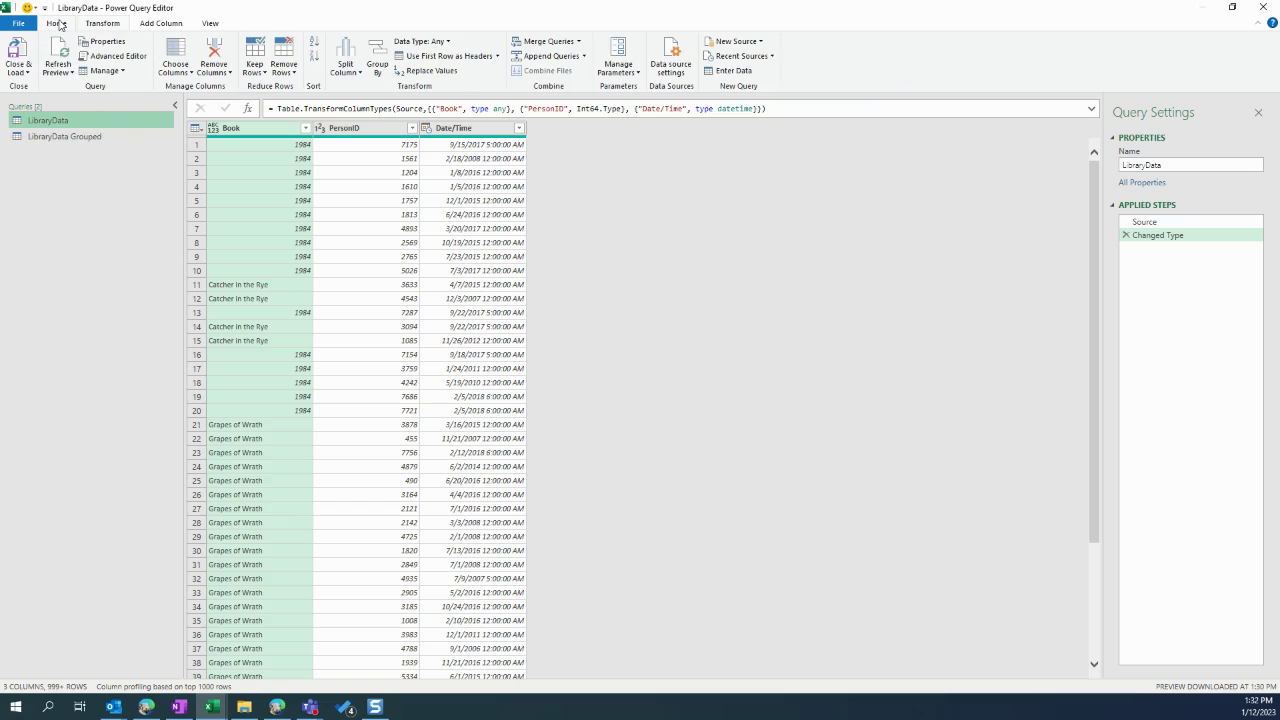
pyautogui.click(90, 139)
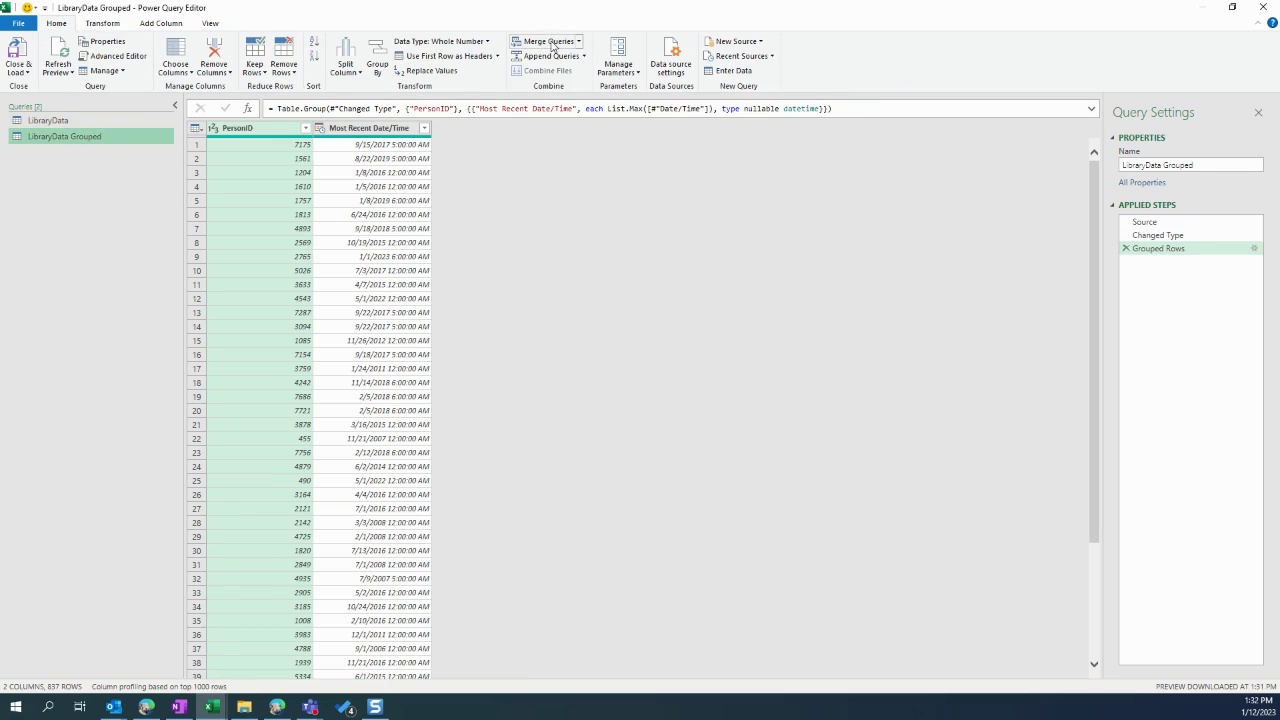
pyautogui.click(84, 123)
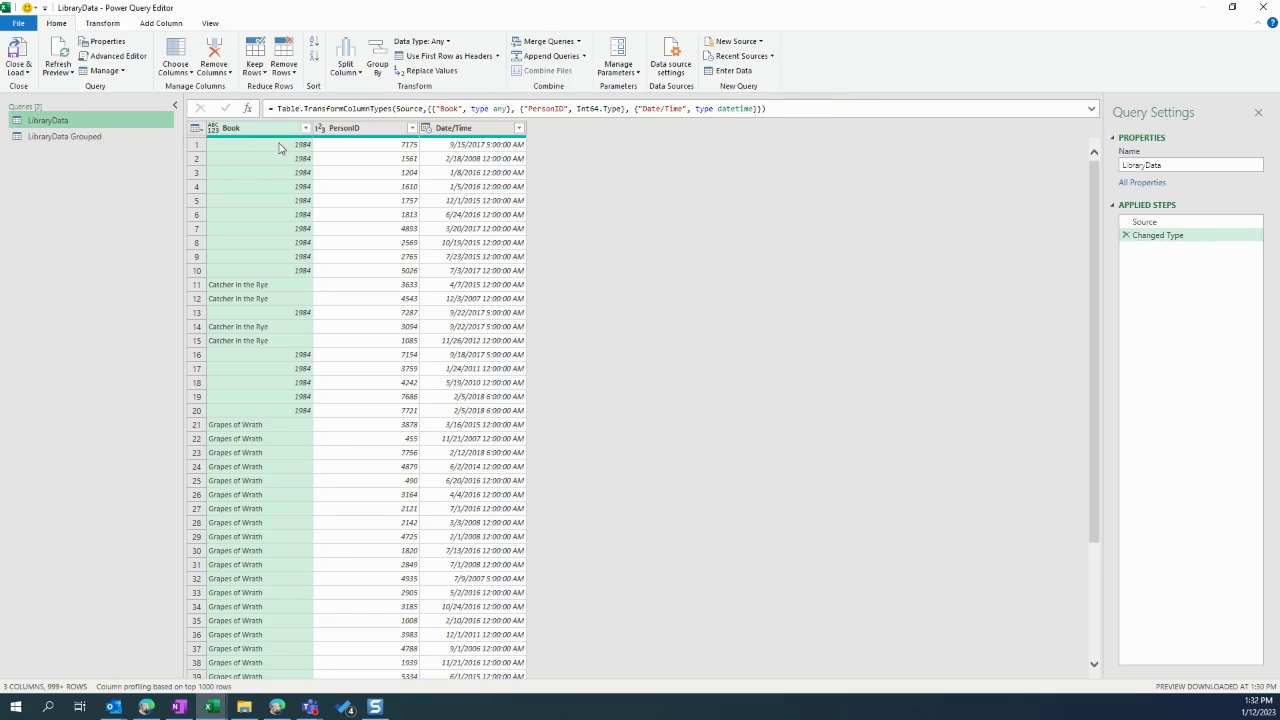
pyautogui.click(110, 136)
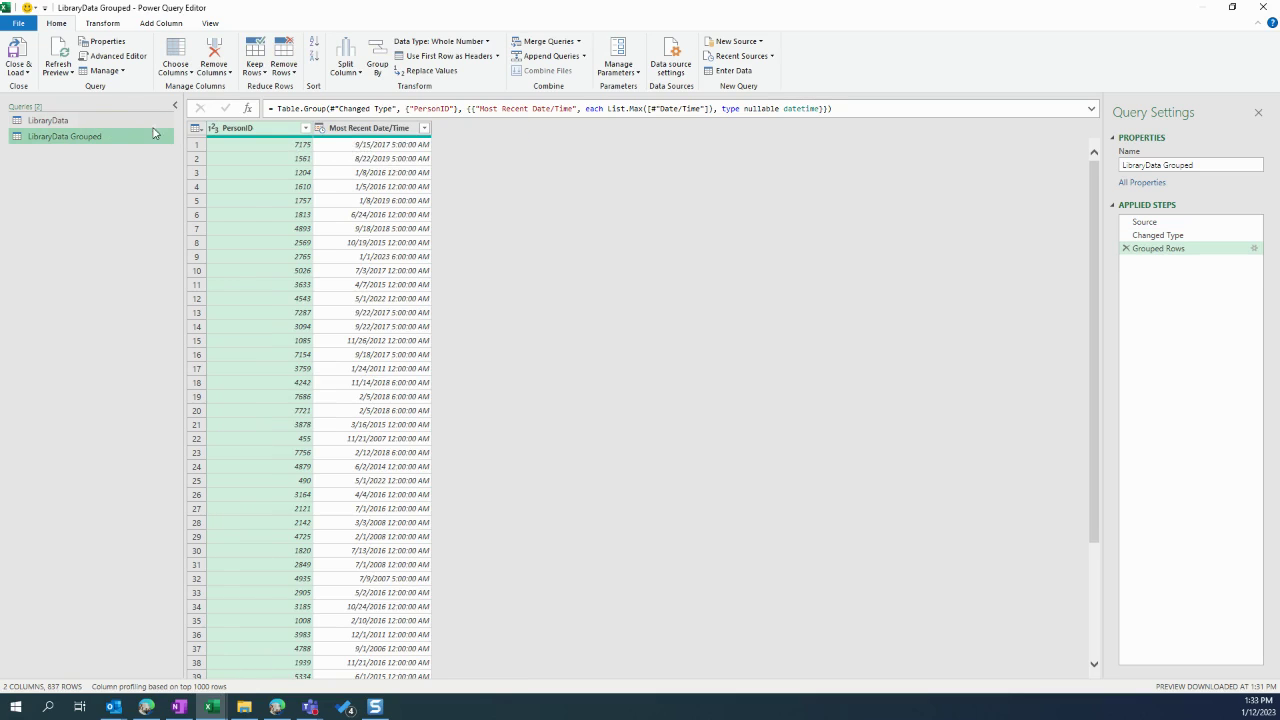
pyautogui.click(150, 121)
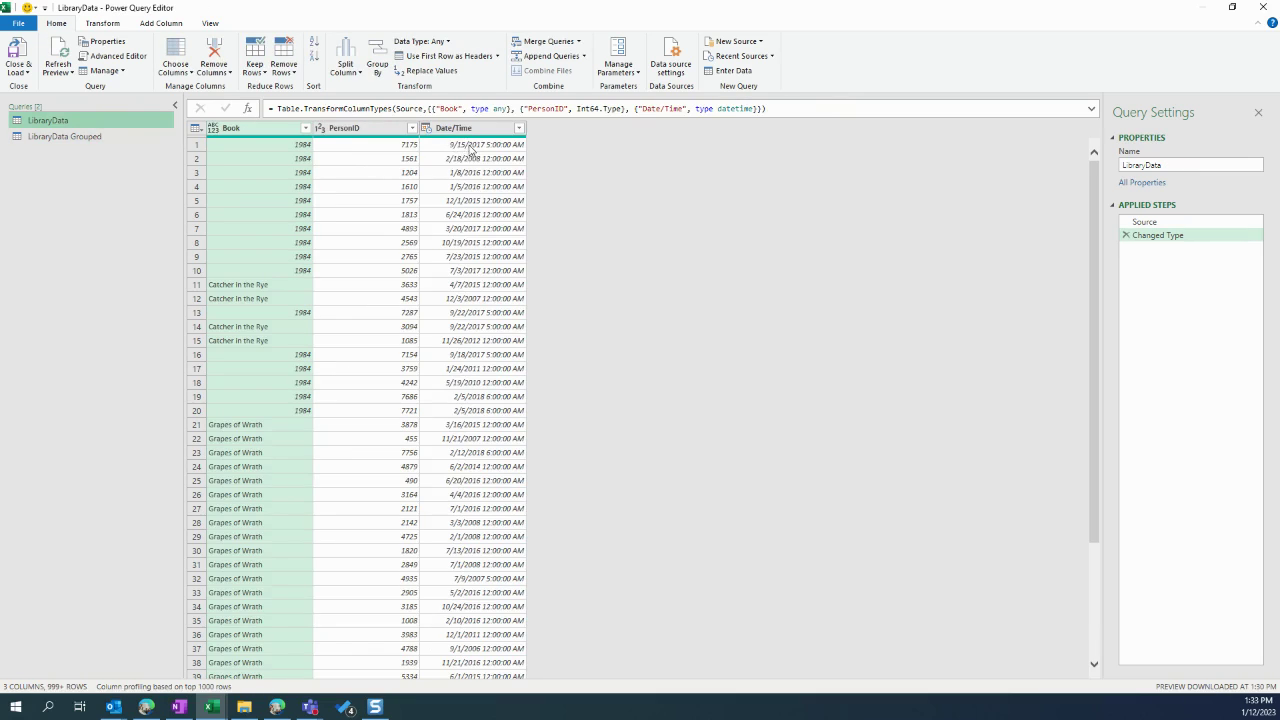
pyautogui.click(97, 140)
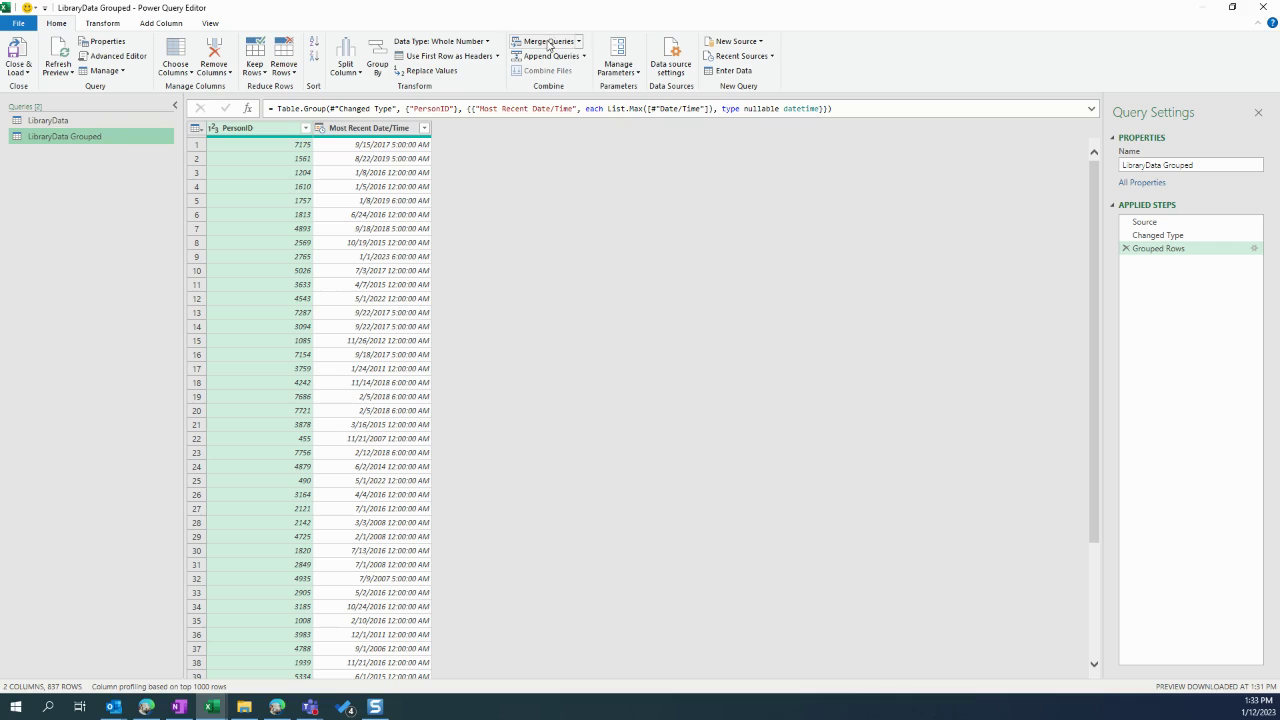
# Merge LibraryData, matching PersonID and Most Recent Date/Time to PersonID and Date/Time
pyautogui.click(548, 42)
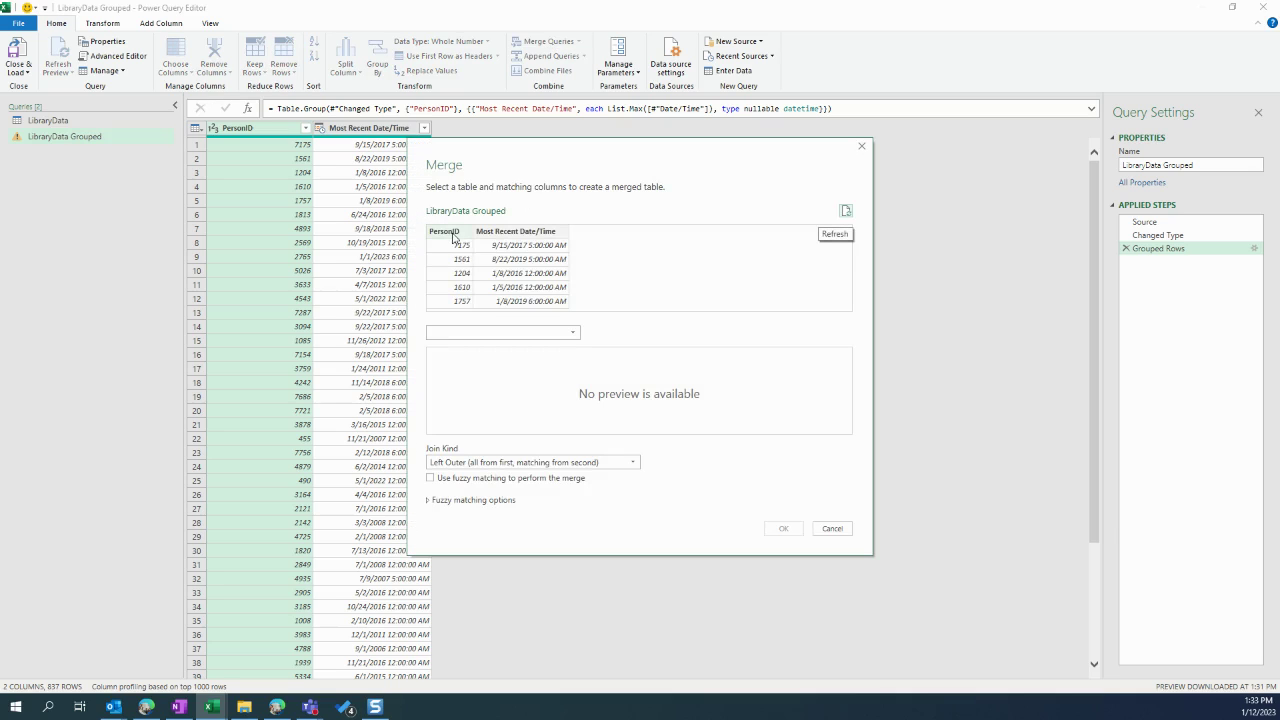
pyautogui.click(569, 333)
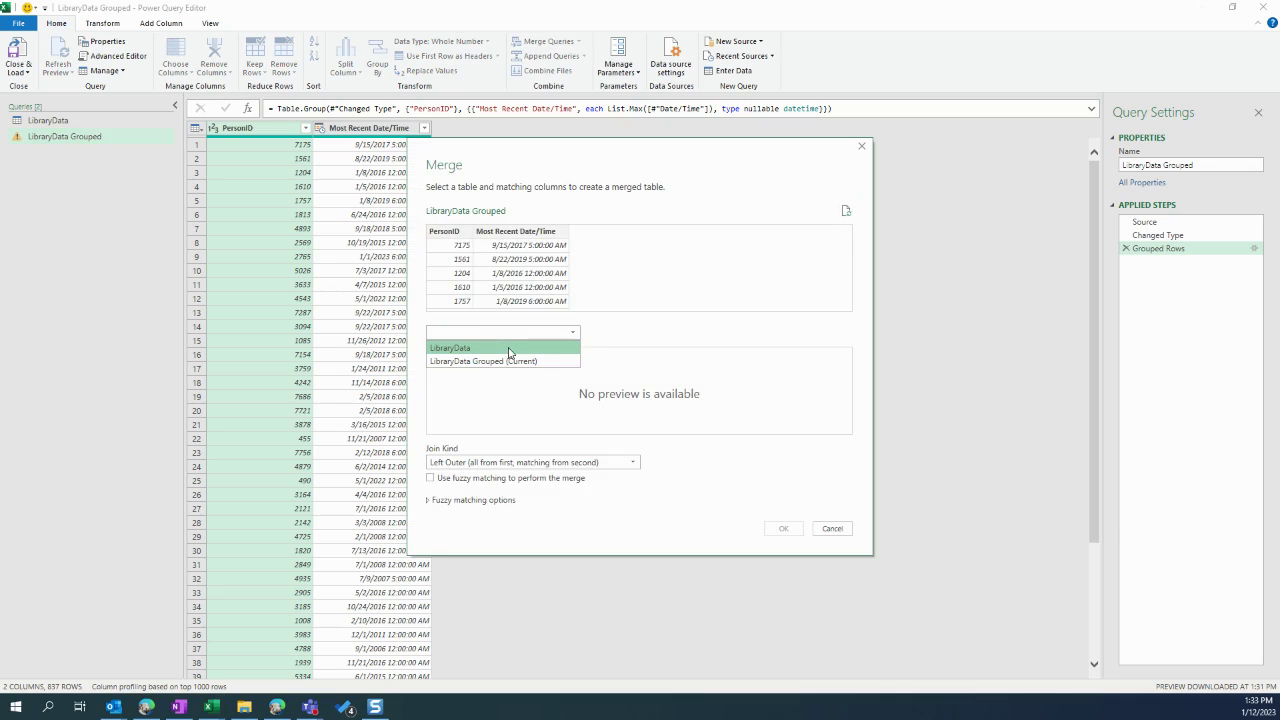
pyautogui.click(509, 348)
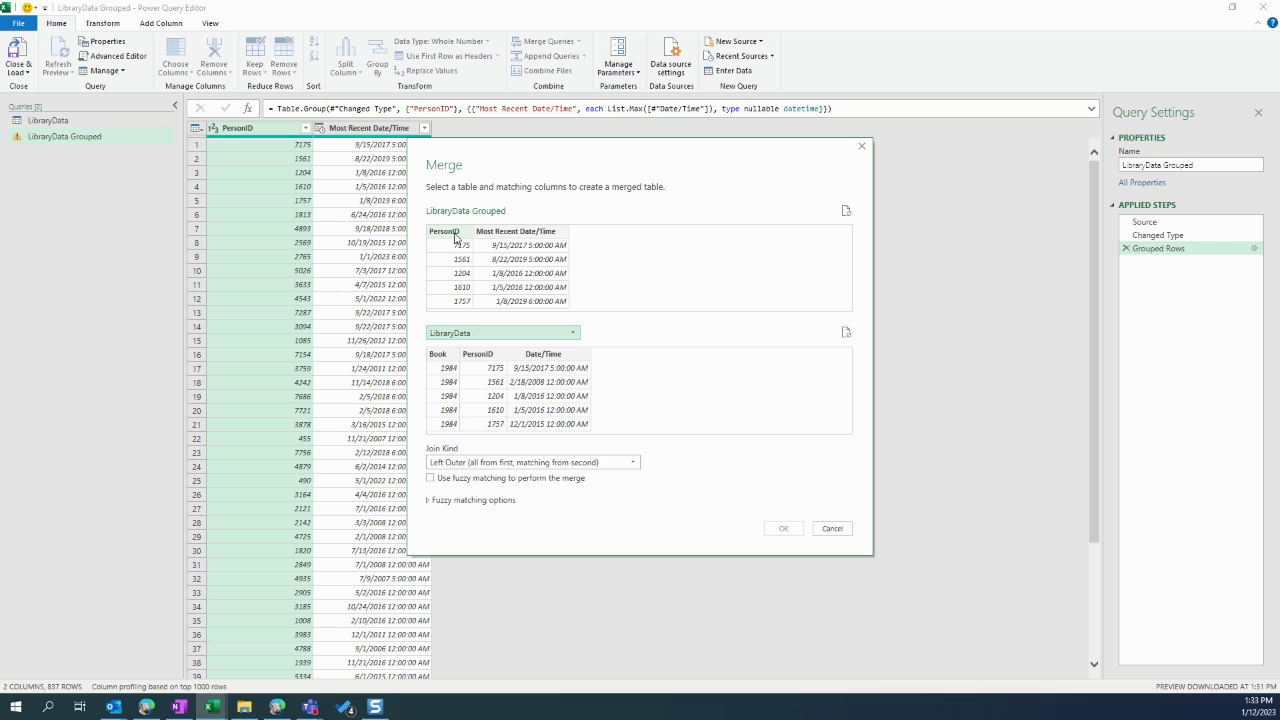
pyautogui.click(452, 233)
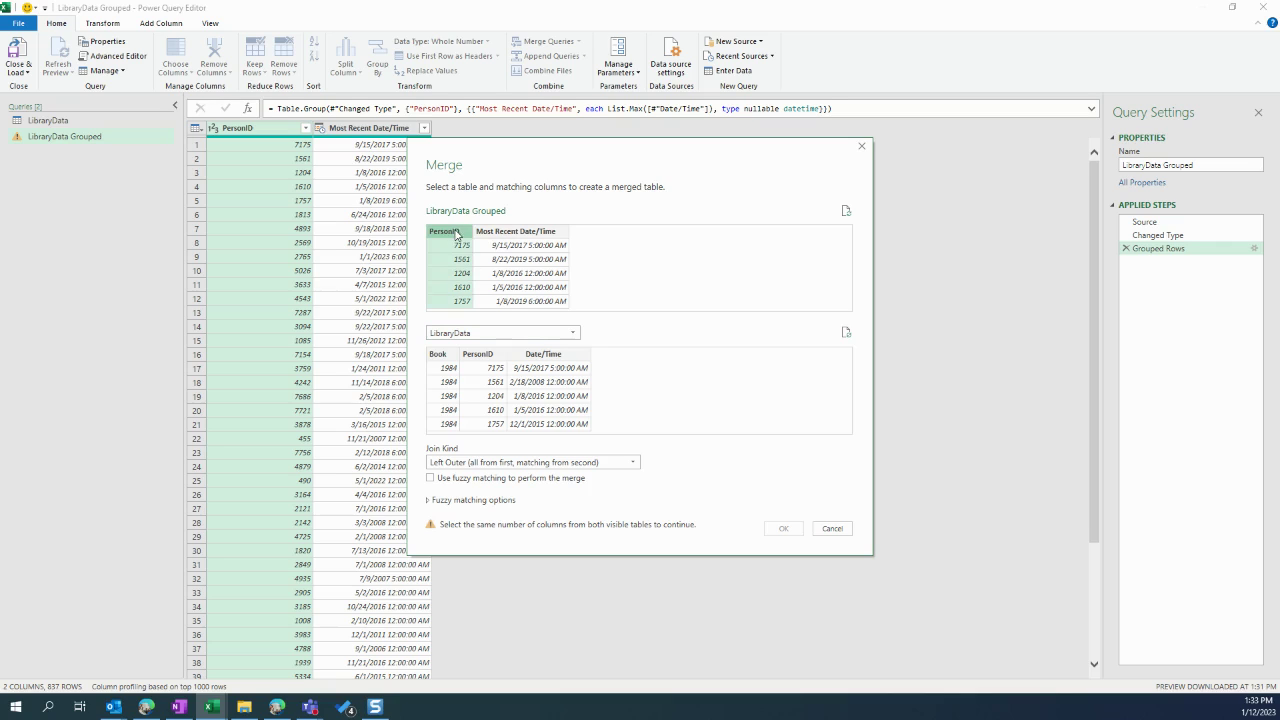
pyautogui.keyDown('ctrl'); pyautogui.click(497, 233); pyautogui.keyUp('ctrl')
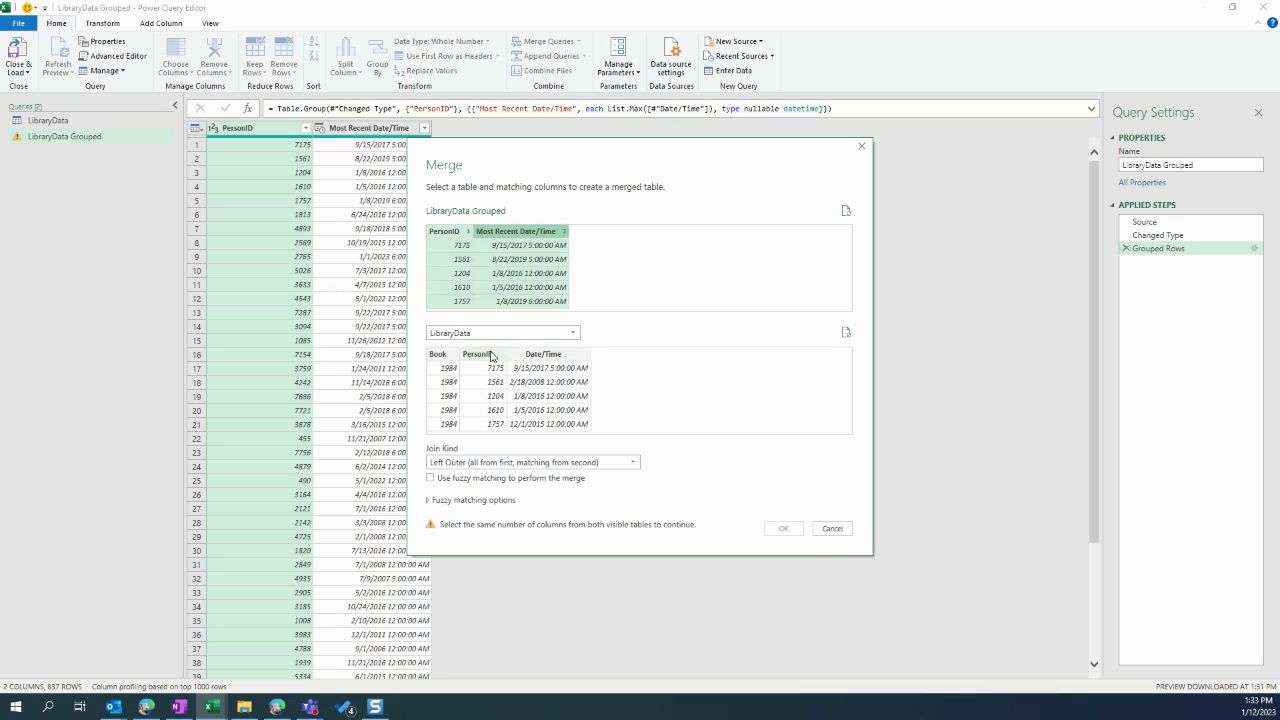
pyautogui.click(490, 355)
pyautogui.keyDown('ctrl'); pyautogui.click(533, 355); pyautogui.keyUp('ctrl')
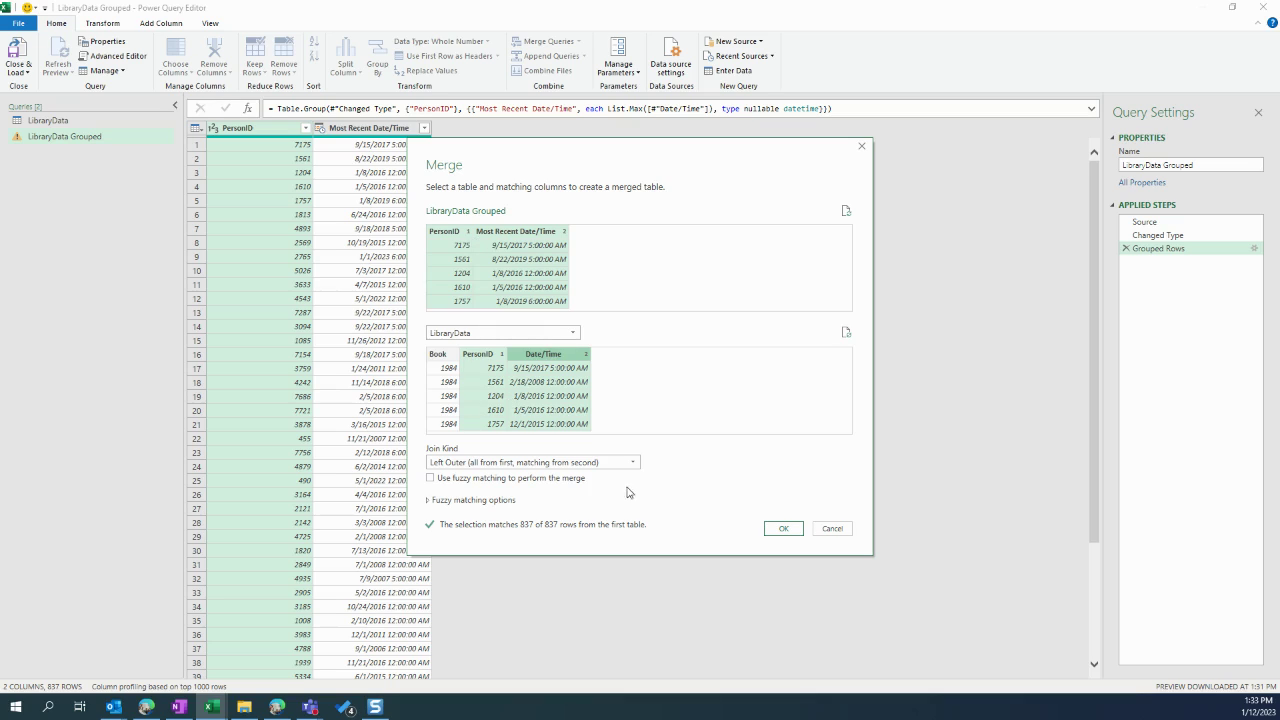
pyautogui.click(778, 533)
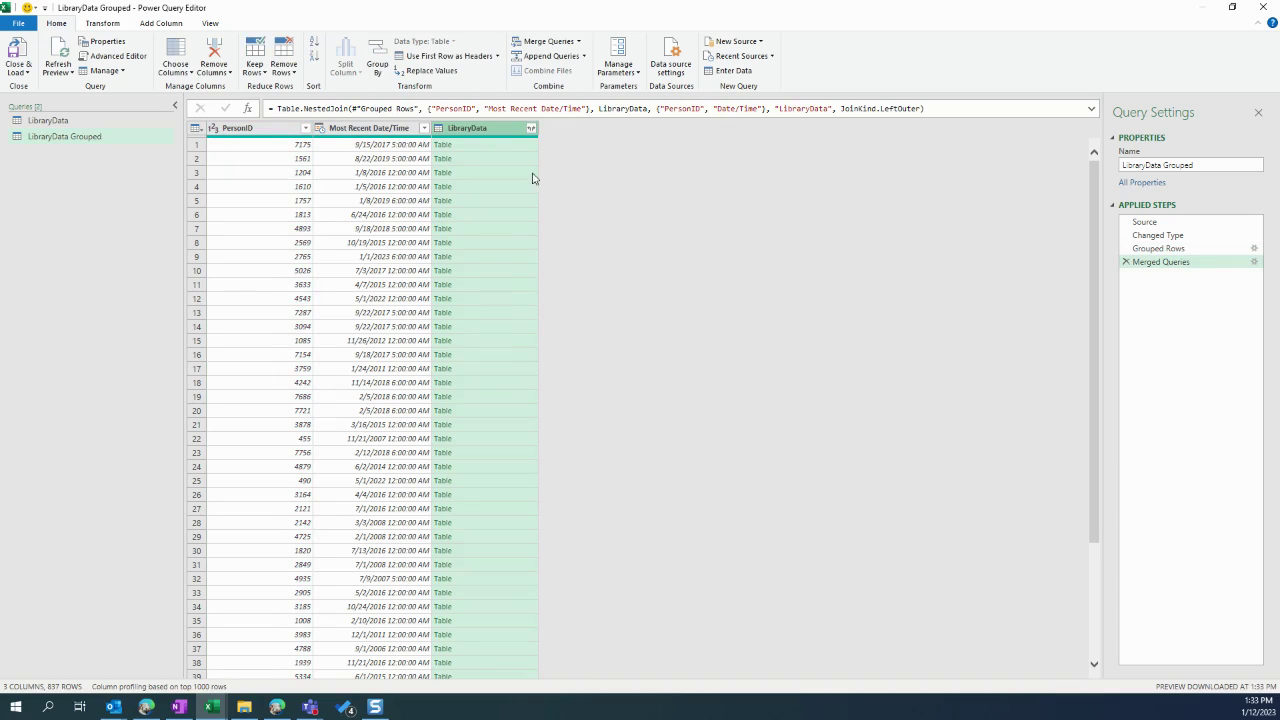
# Expand the merged LibraryData column to include only its Book field
pyautogui.click(531, 129)
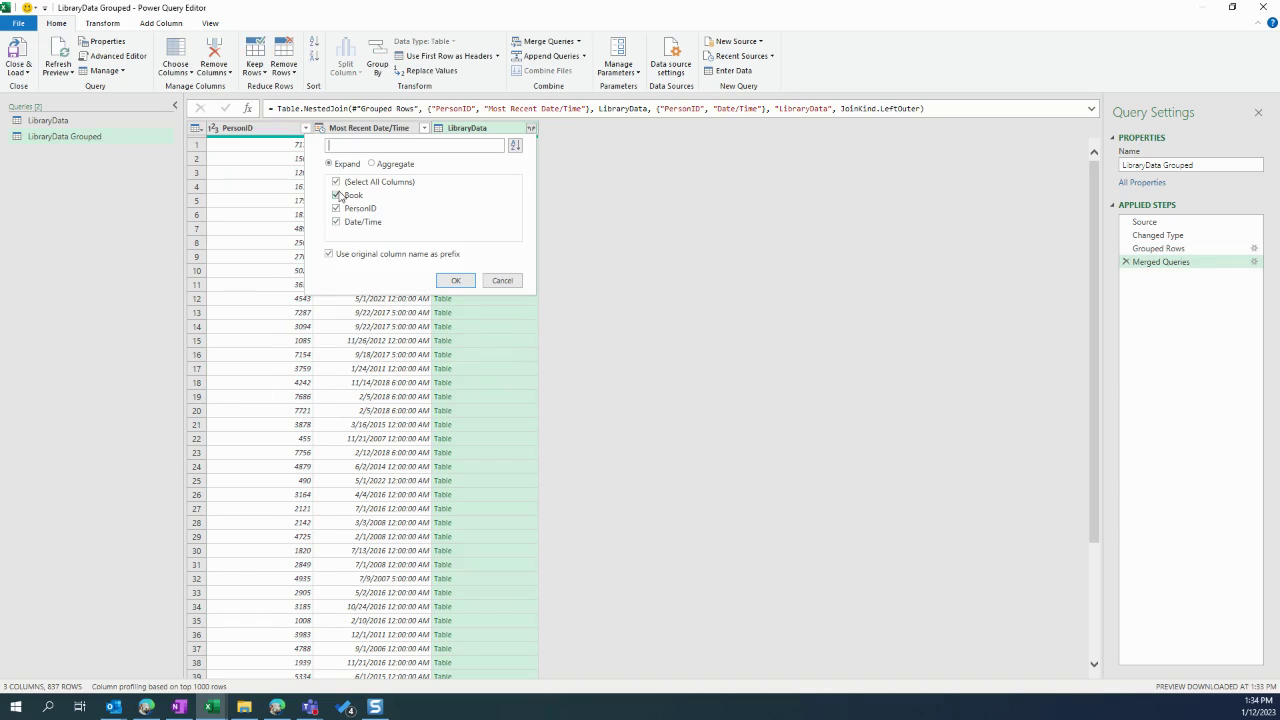
pyautogui.click(337, 182)
pyautogui.click(337, 196)
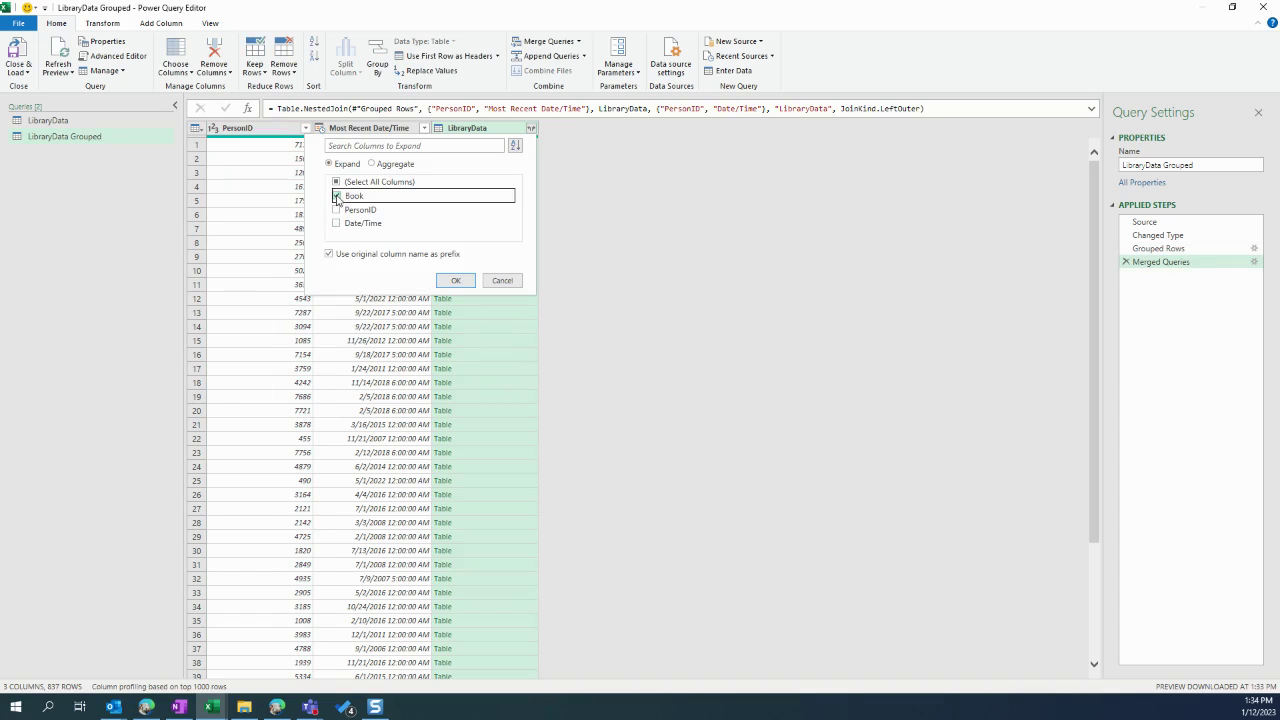
pyautogui.click(458, 281)
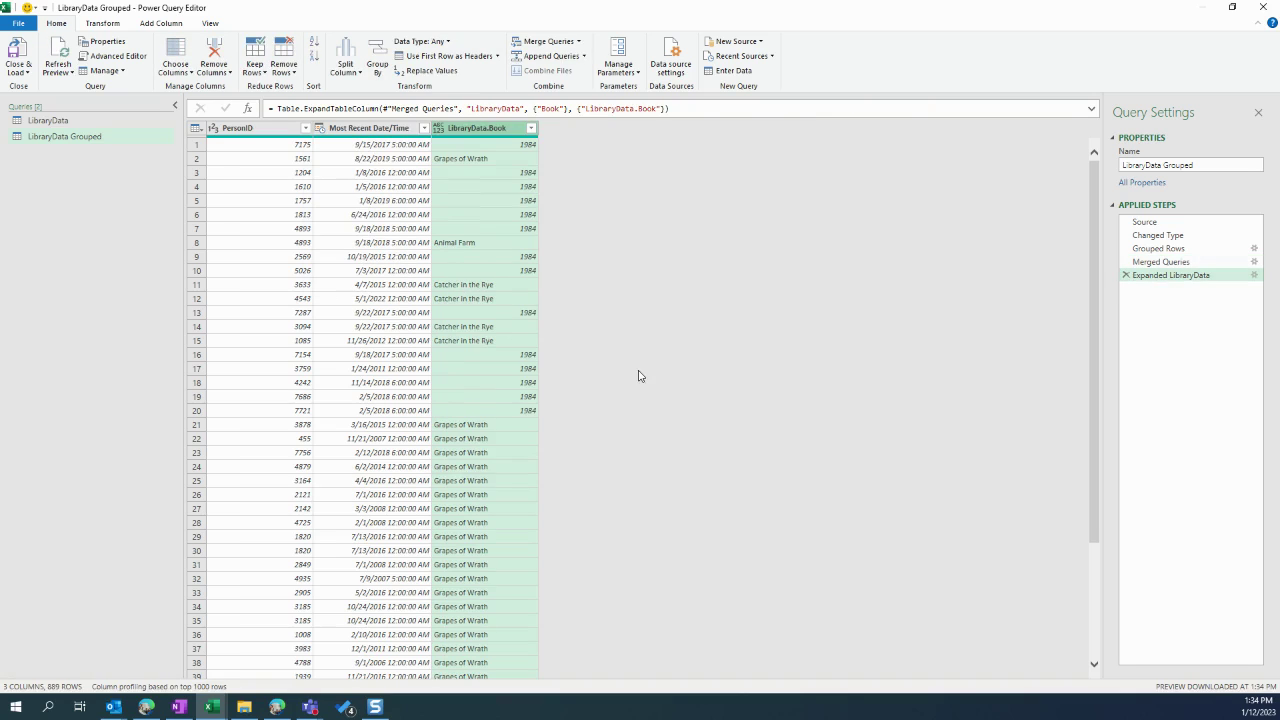
# Review the expand step and source LibraryData query, then return to LibraryData Grouped
pyautogui.rightClick(1170, 279)
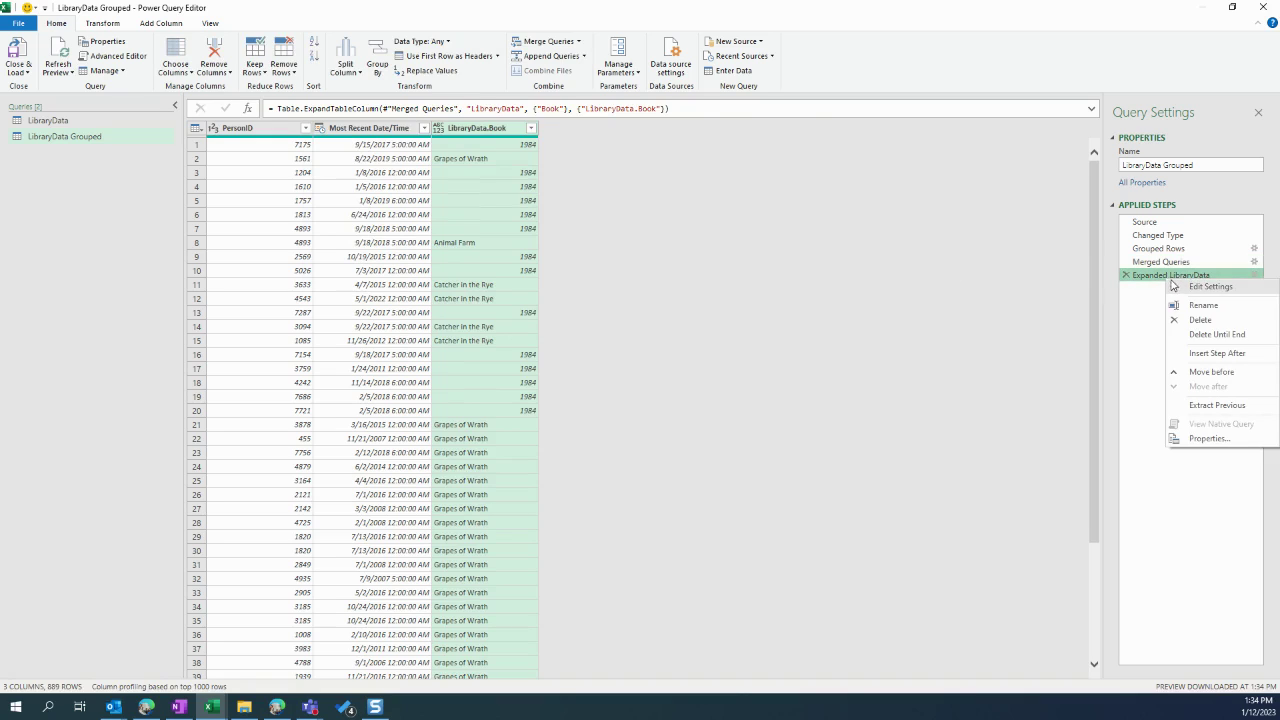
pyautogui.click(1148, 312)
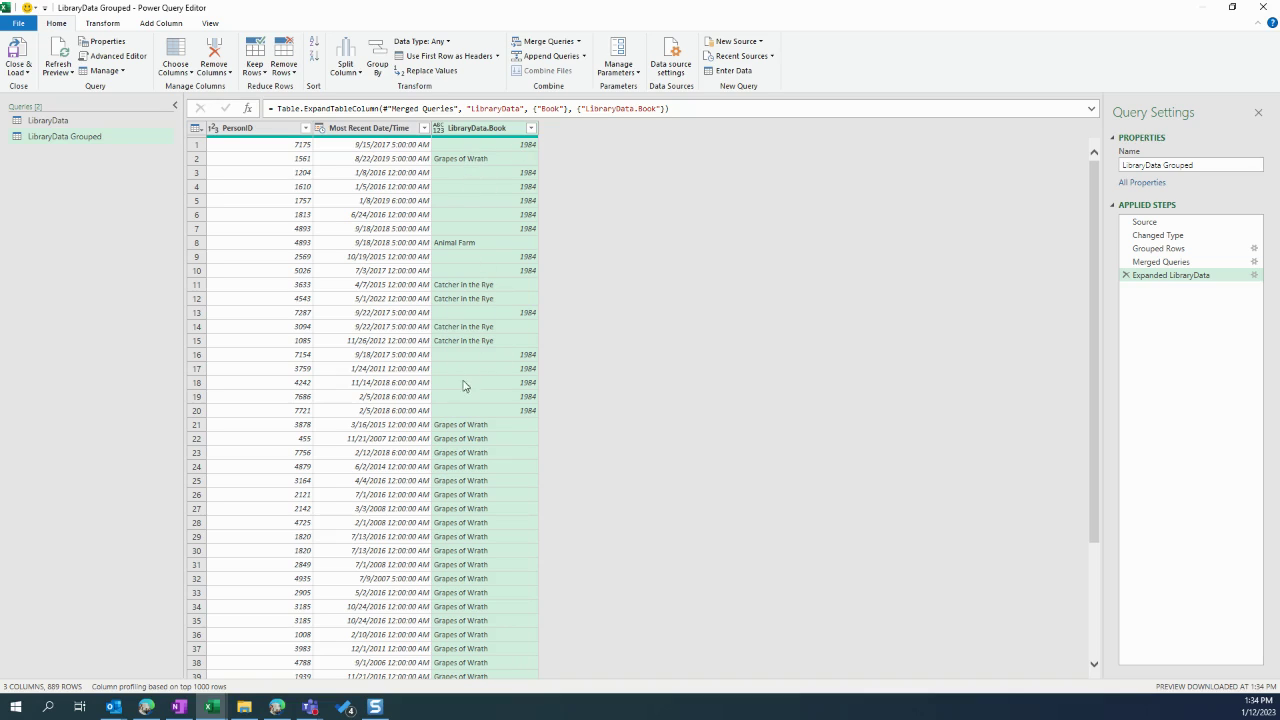
pyautogui.click(263, 130)
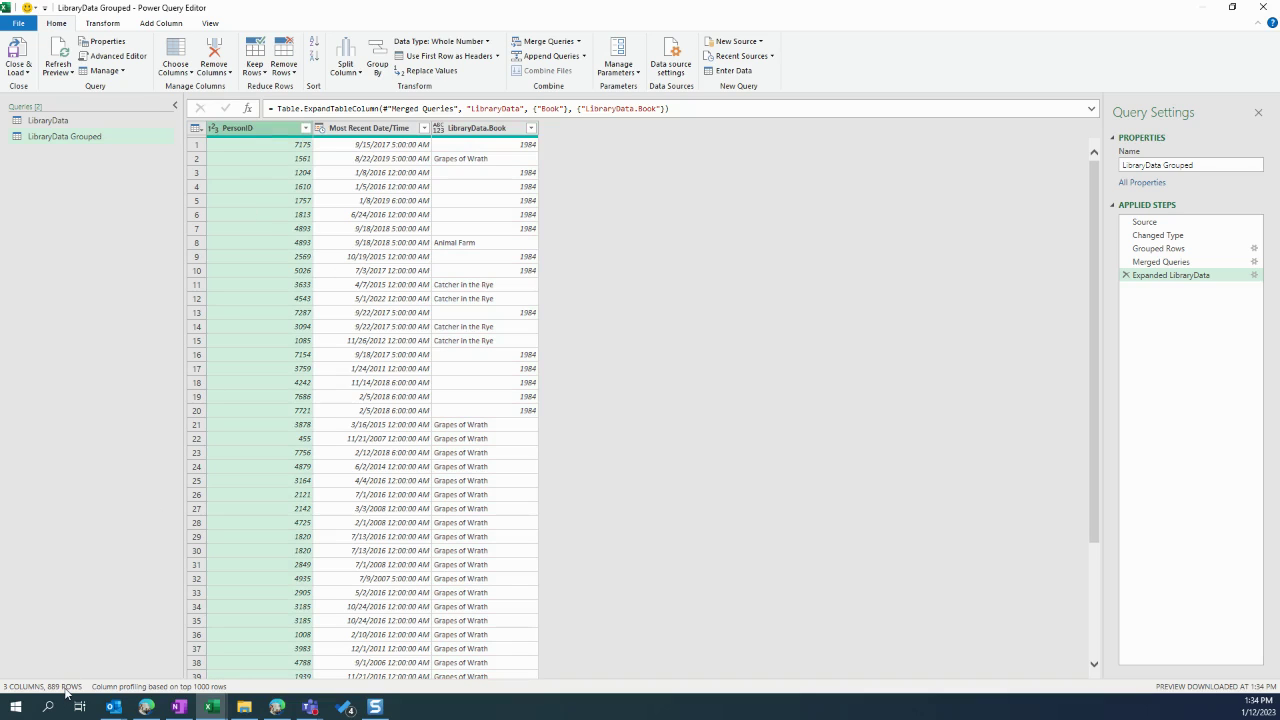
pyautogui.click(70, 121)
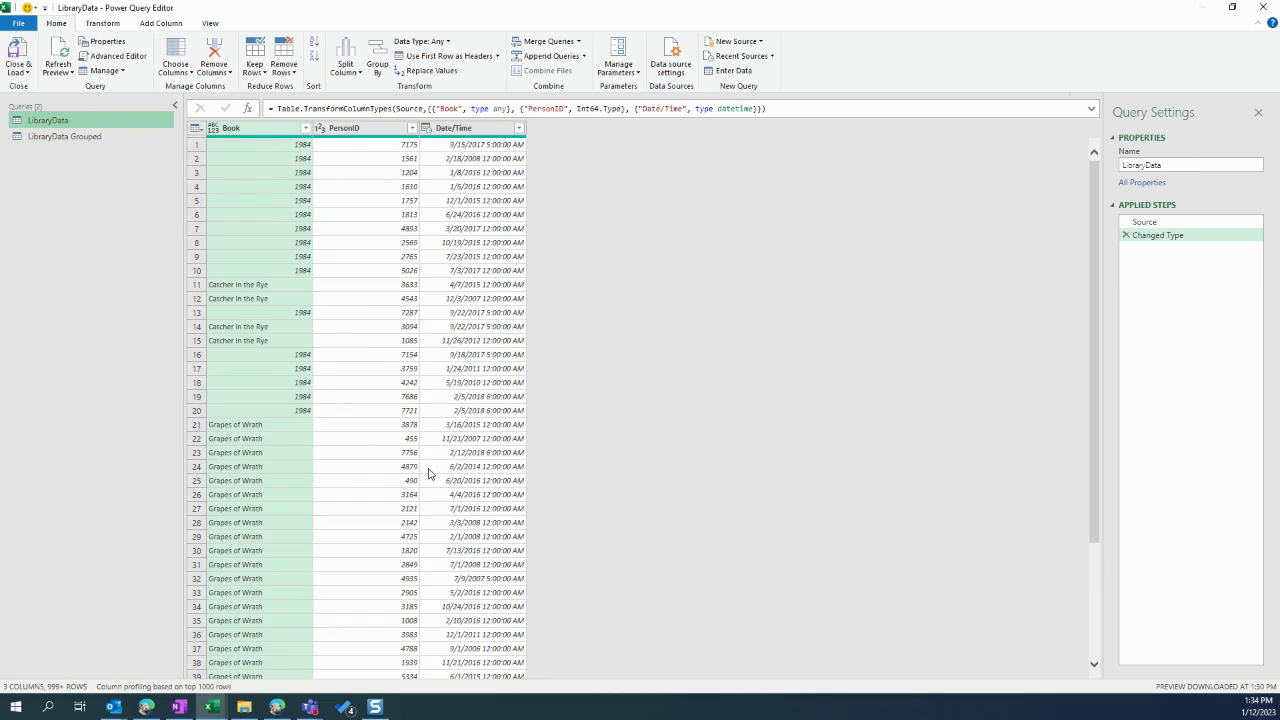
pyautogui.click(50, 137)
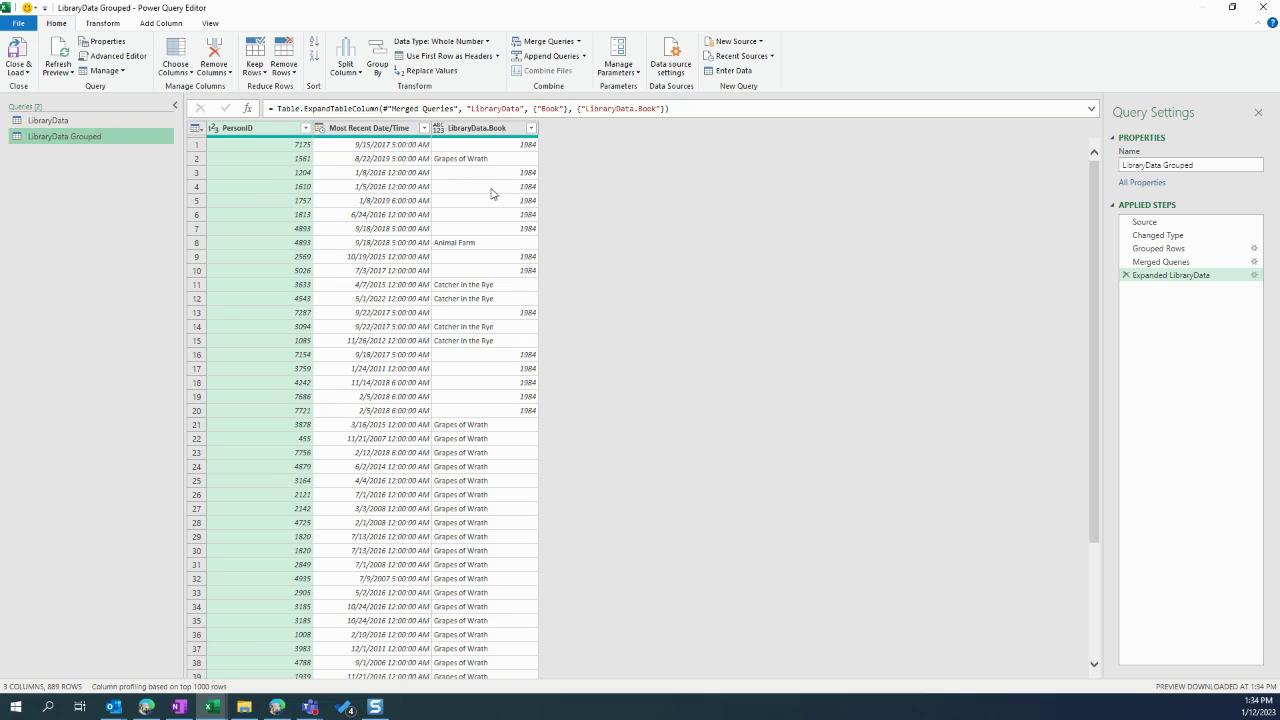
# Close & Load the grouped query to its own sheet, then browse the LibraryData, Sheet1 and Sheet2 tabs
pyautogui.click(18, 52)
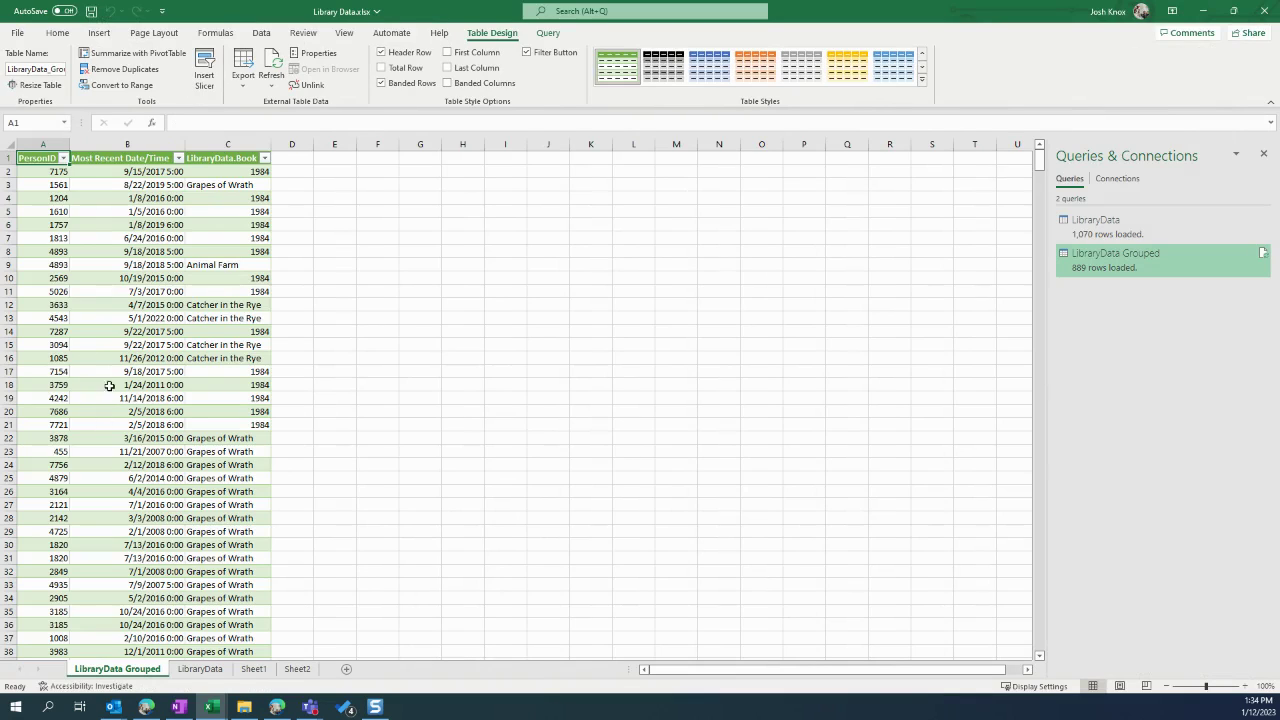
pyautogui.click(201, 669)
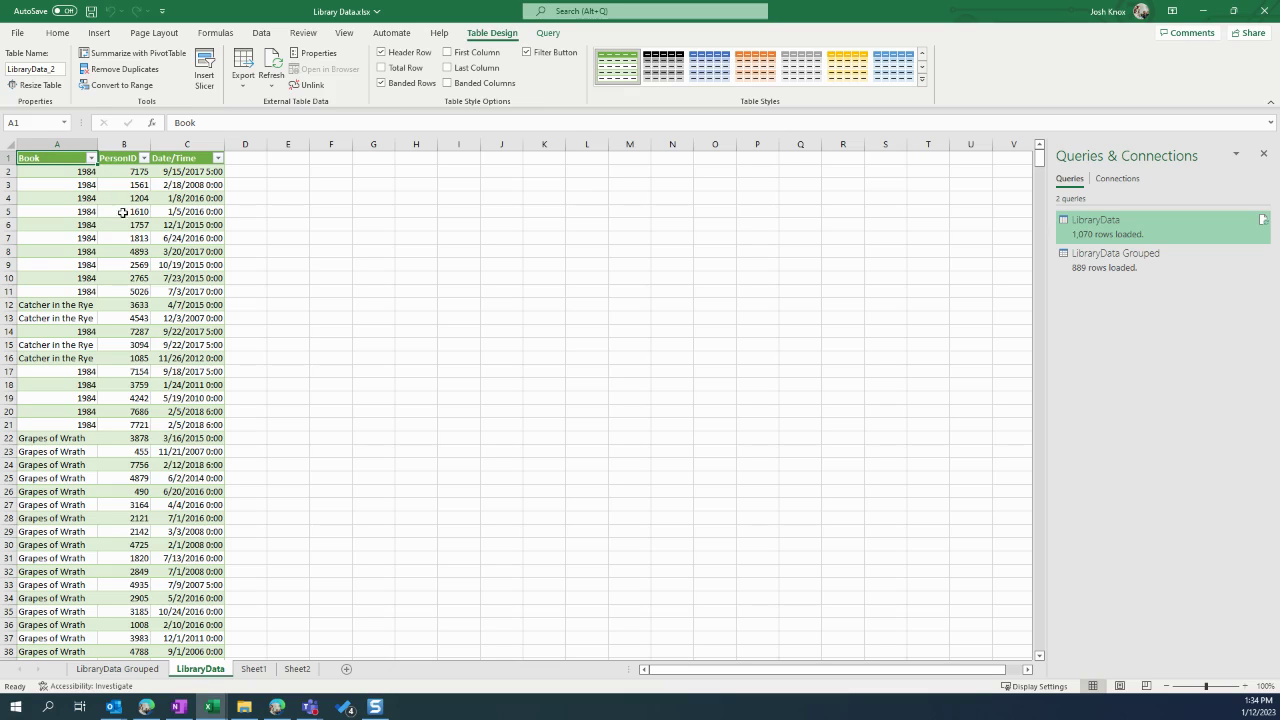
pyautogui.click(254, 669)
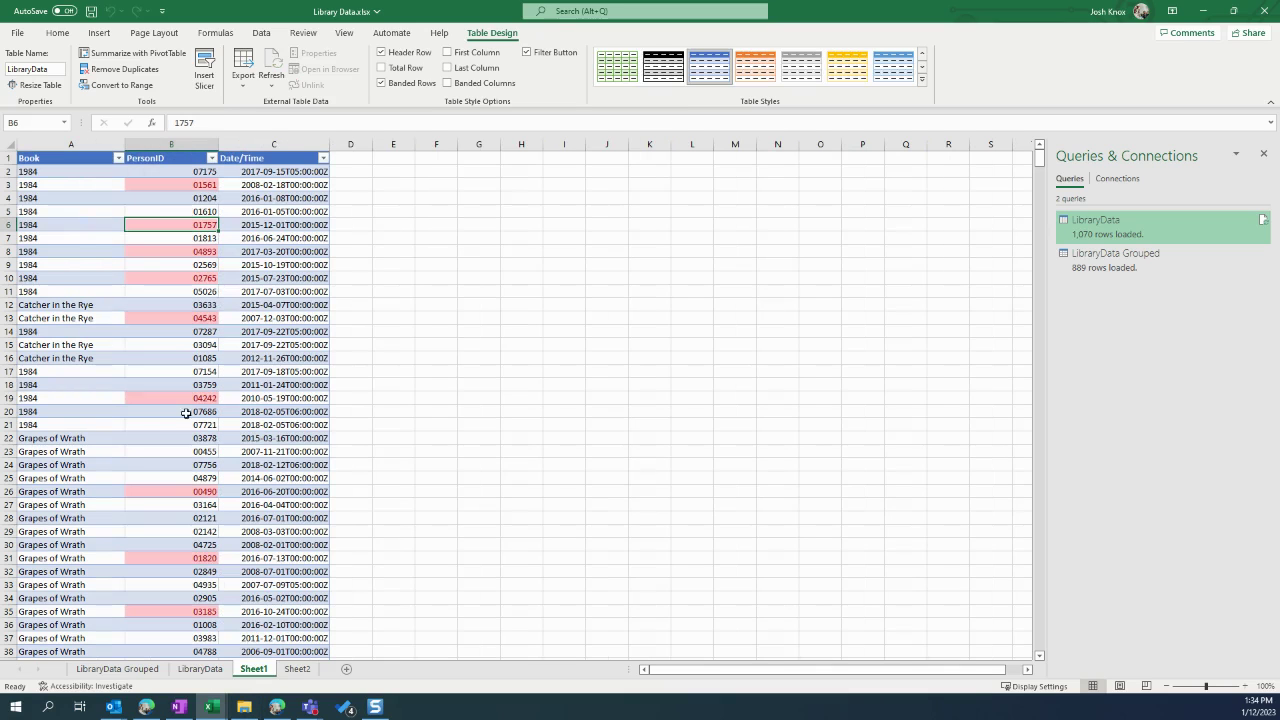
pyautogui.click(297, 669)
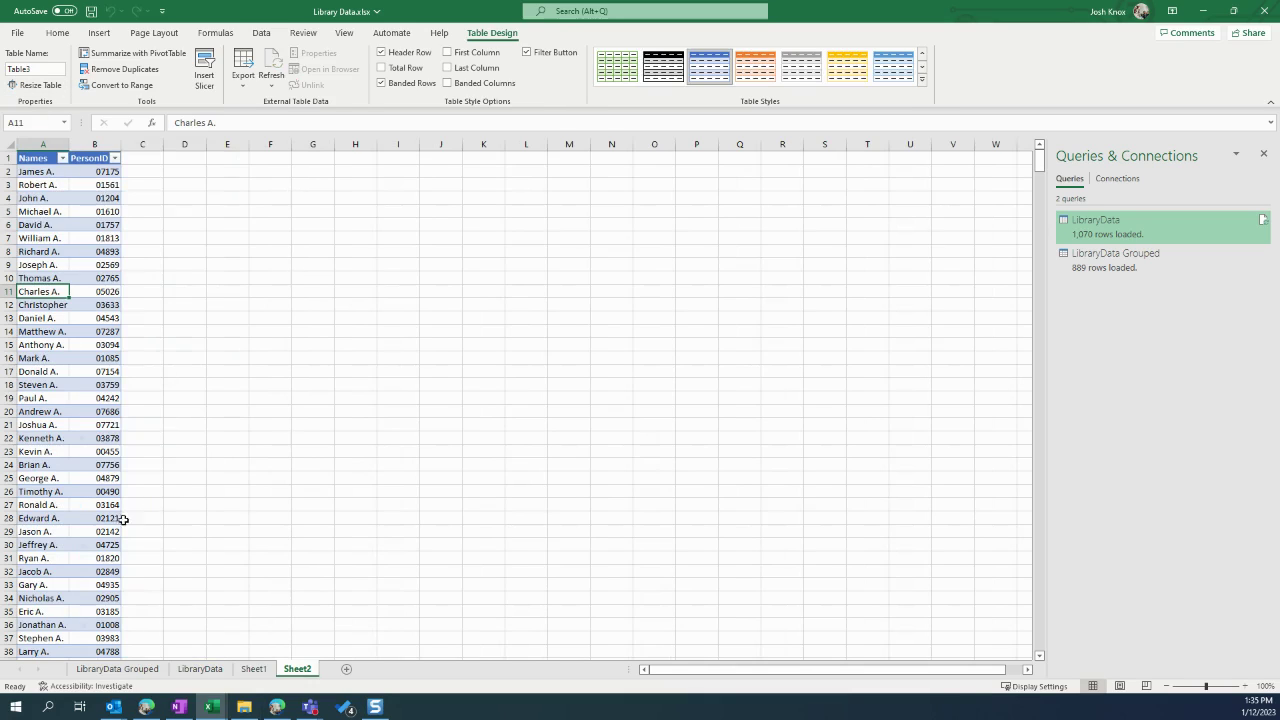
pyautogui.click(140, 669)
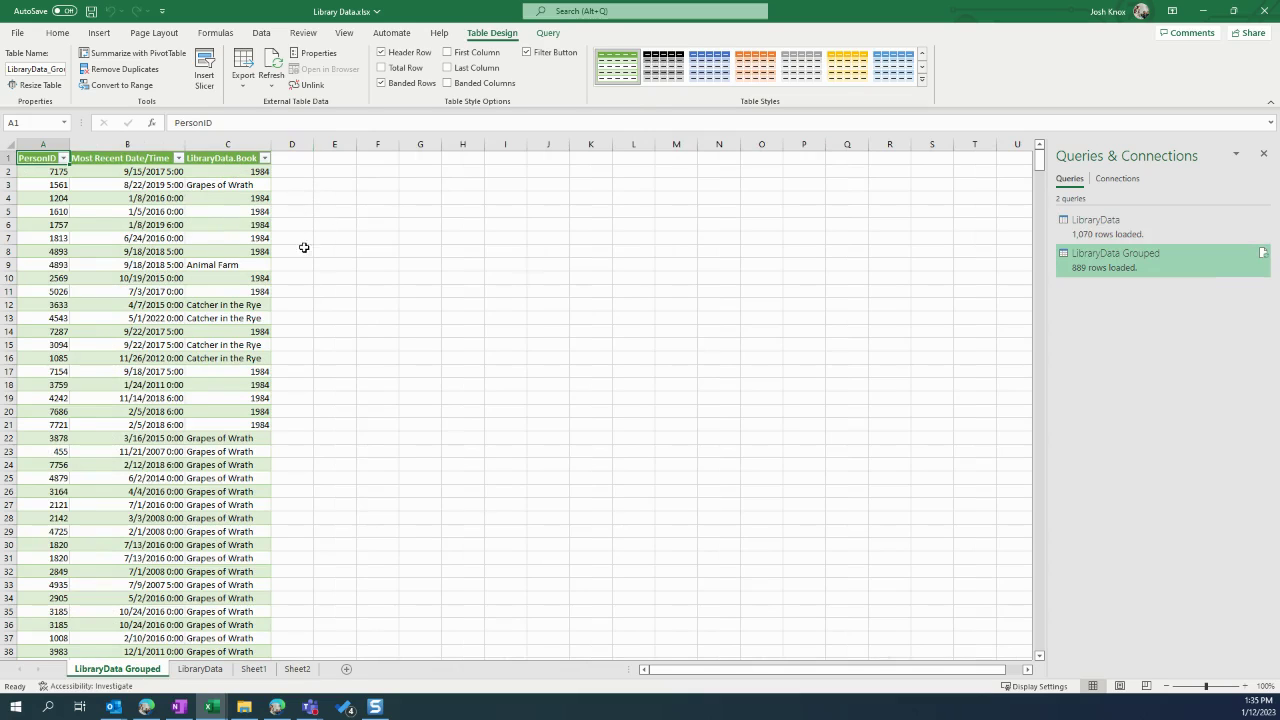
pyautogui.click(218, 672)
# Rename the names table on Sheet2 to PersonID
pyautogui.click(253, 669)
pyautogui.click(296, 669)
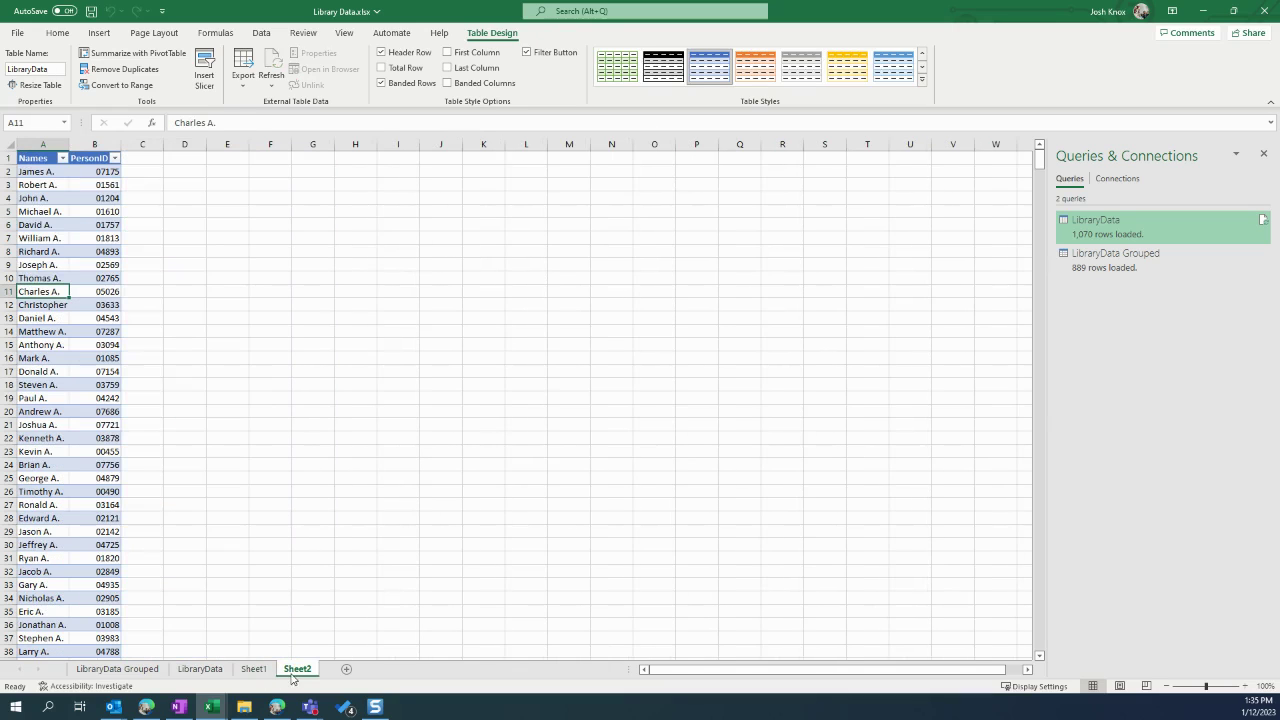
pyautogui.click(57, 236)
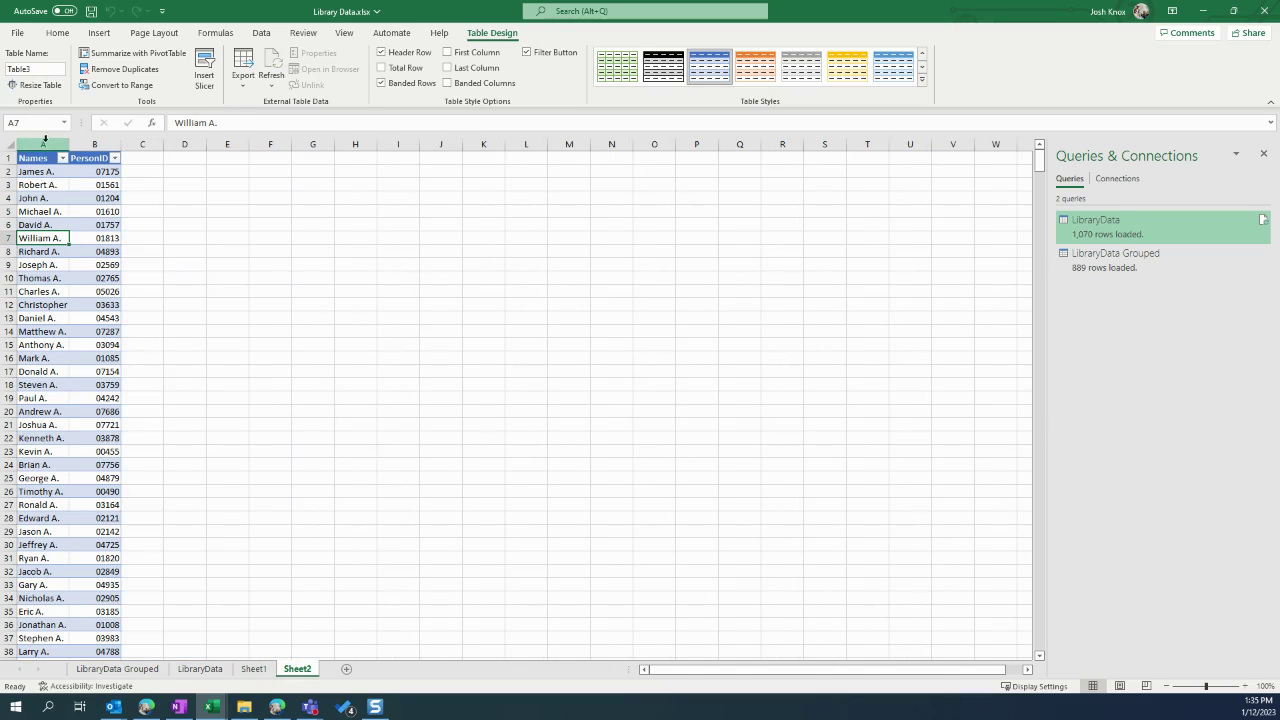
pyautogui.click(250, 672)
pyautogui.click(296, 669)
pyautogui.click(200, 669)
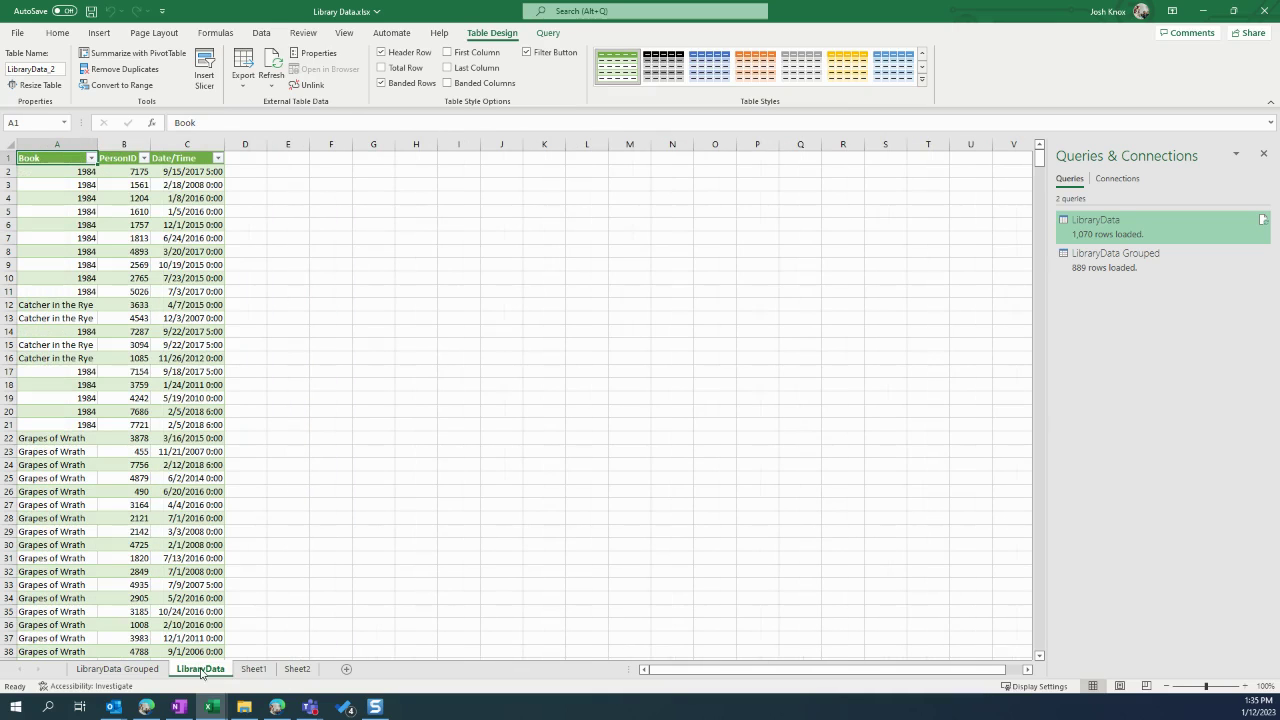
pyautogui.click(295, 670)
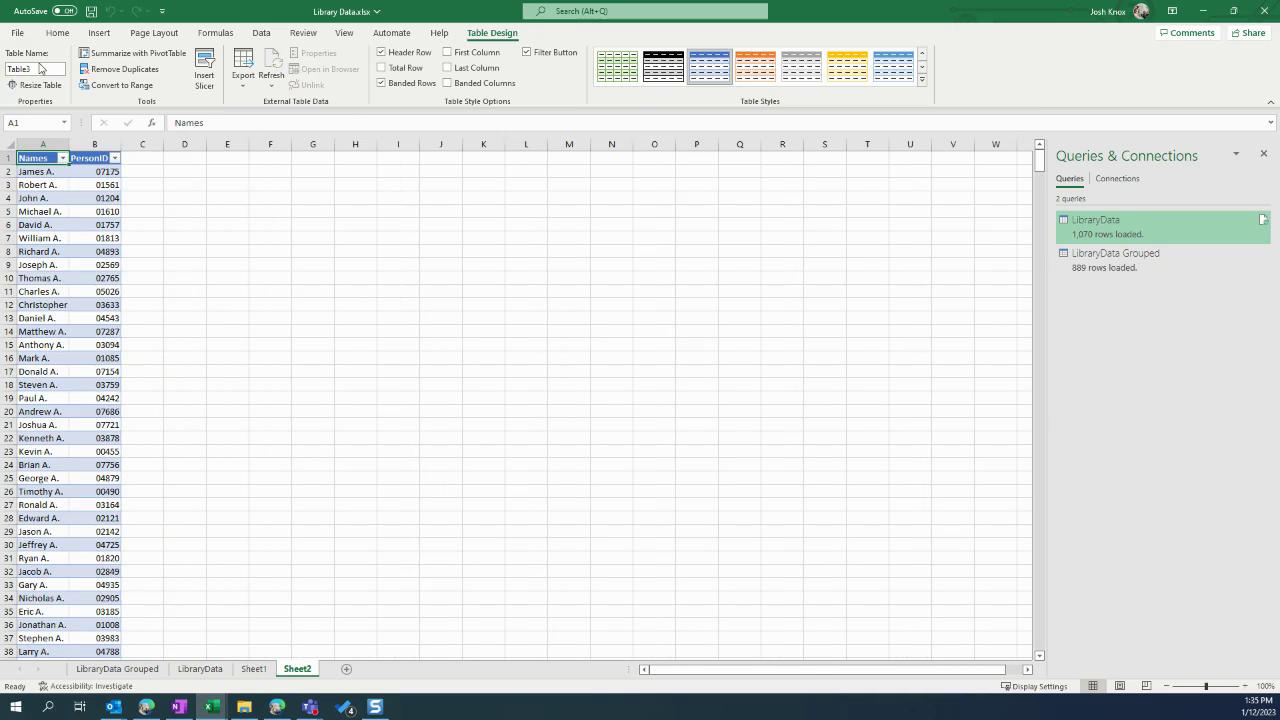
pyautogui.click(40, 70)
pyautogui.write('PersonID')
pyautogui.press('Return')
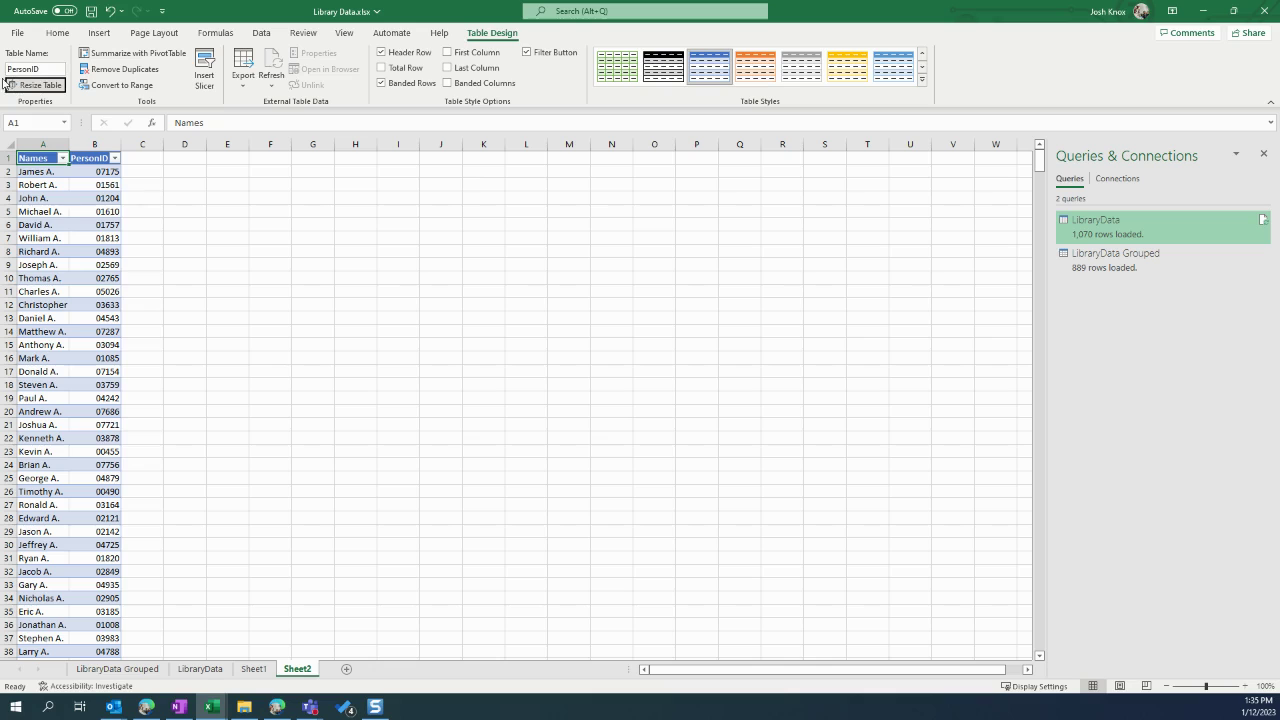
# Load the PersonID table into Power Query with From Table/Range
pyautogui.click(76, 274)
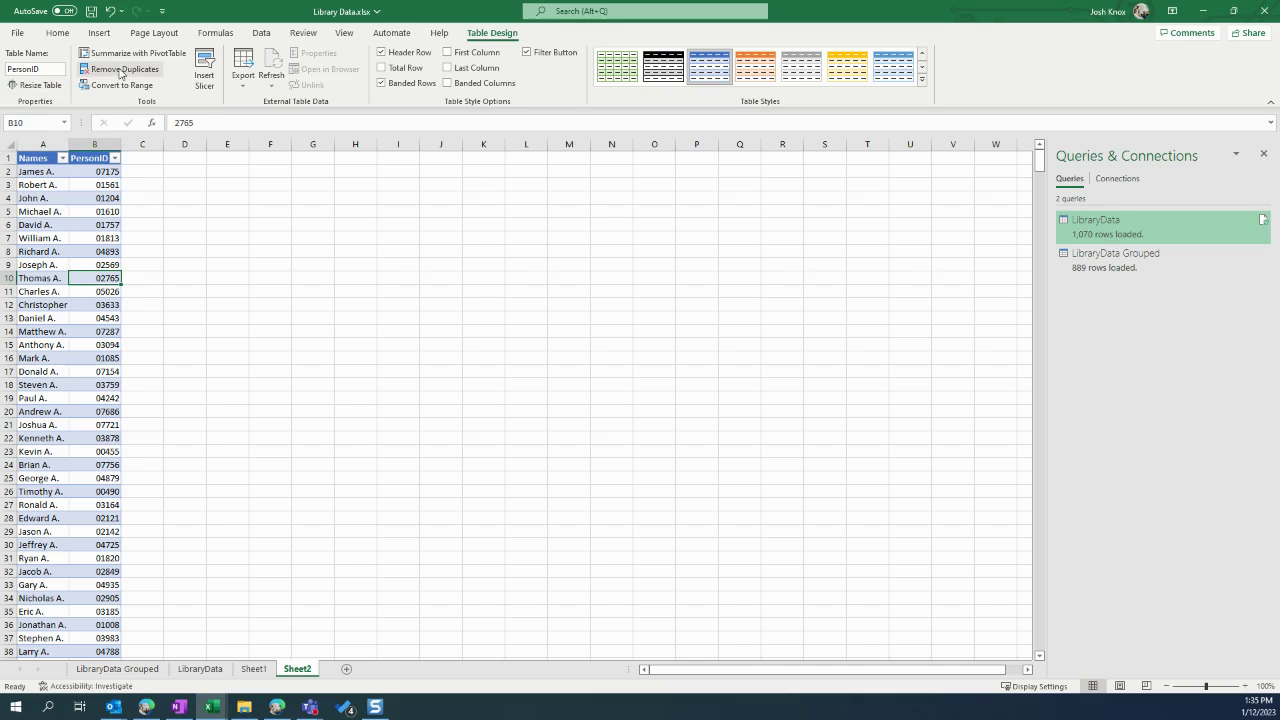
pyautogui.click(258, 34)
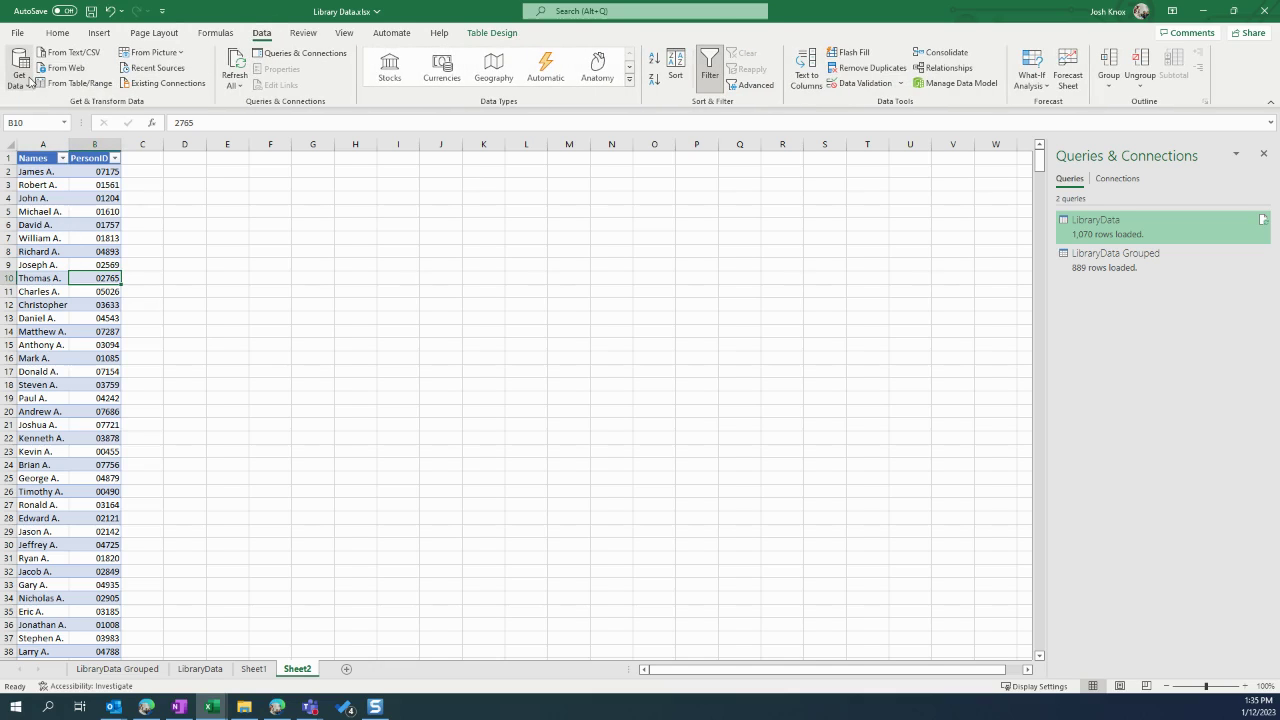
pyautogui.click(88, 84)
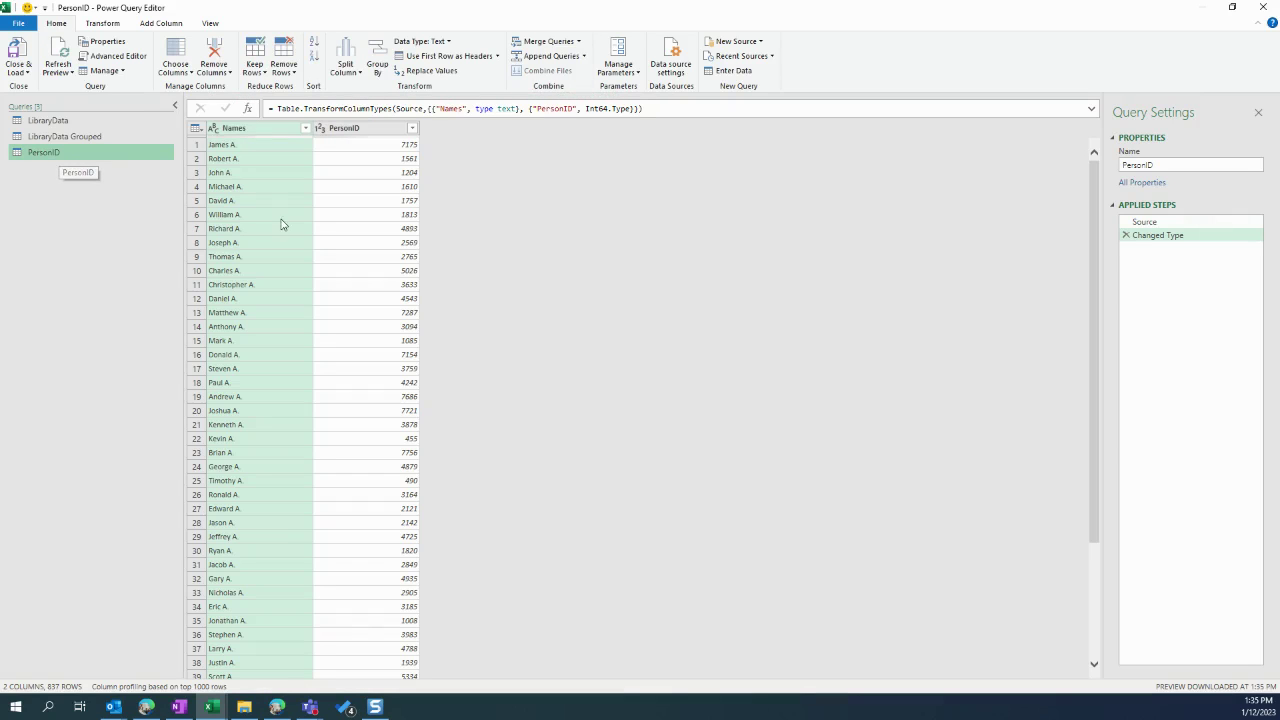
# Duplicate the LibraryData Grouped query and name the copy Most Recent Book By Person
pyautogui.click(252, 216)
pyautogui.click(318, 214)
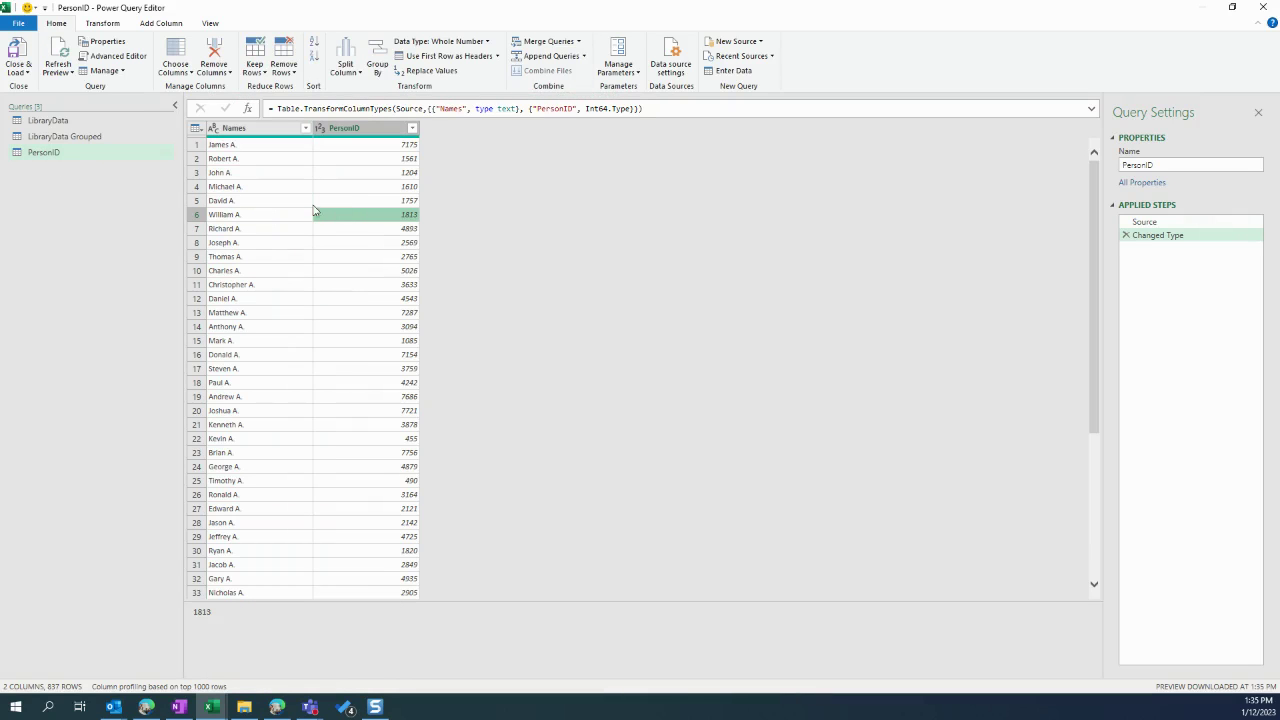
pyautogui.click(79, 141)
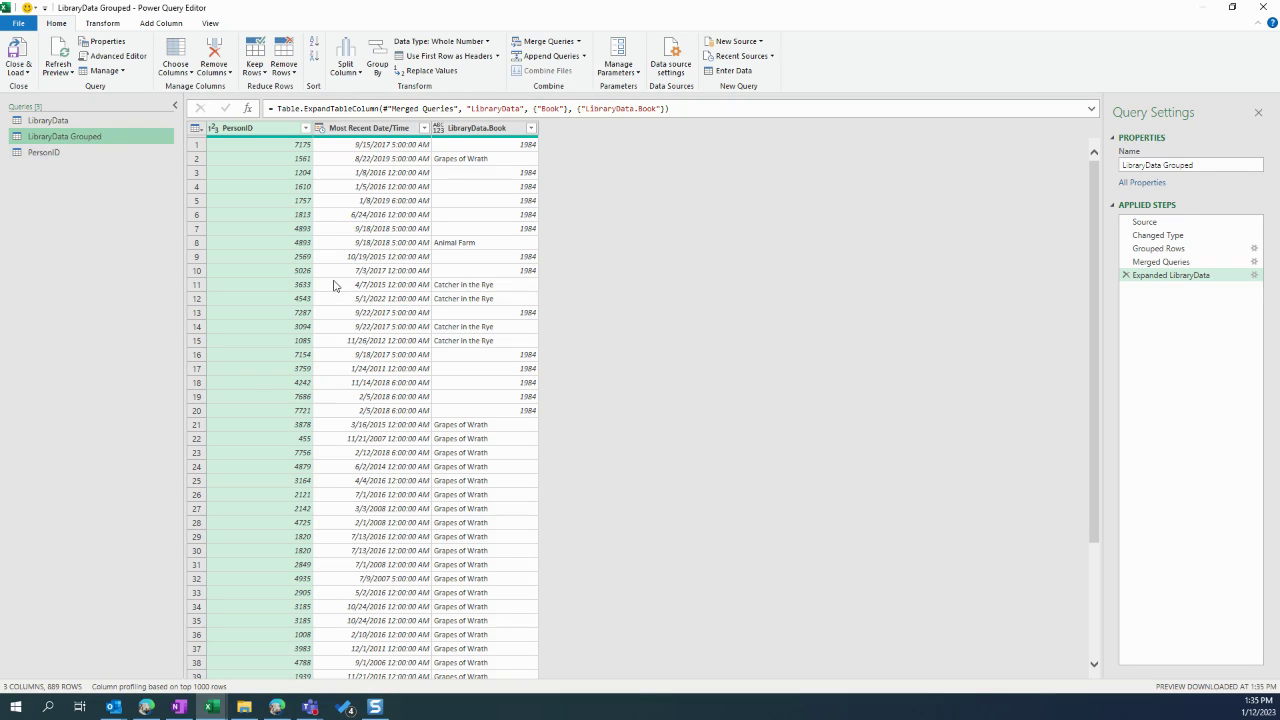
pyautogui.rightClick(45, 137)
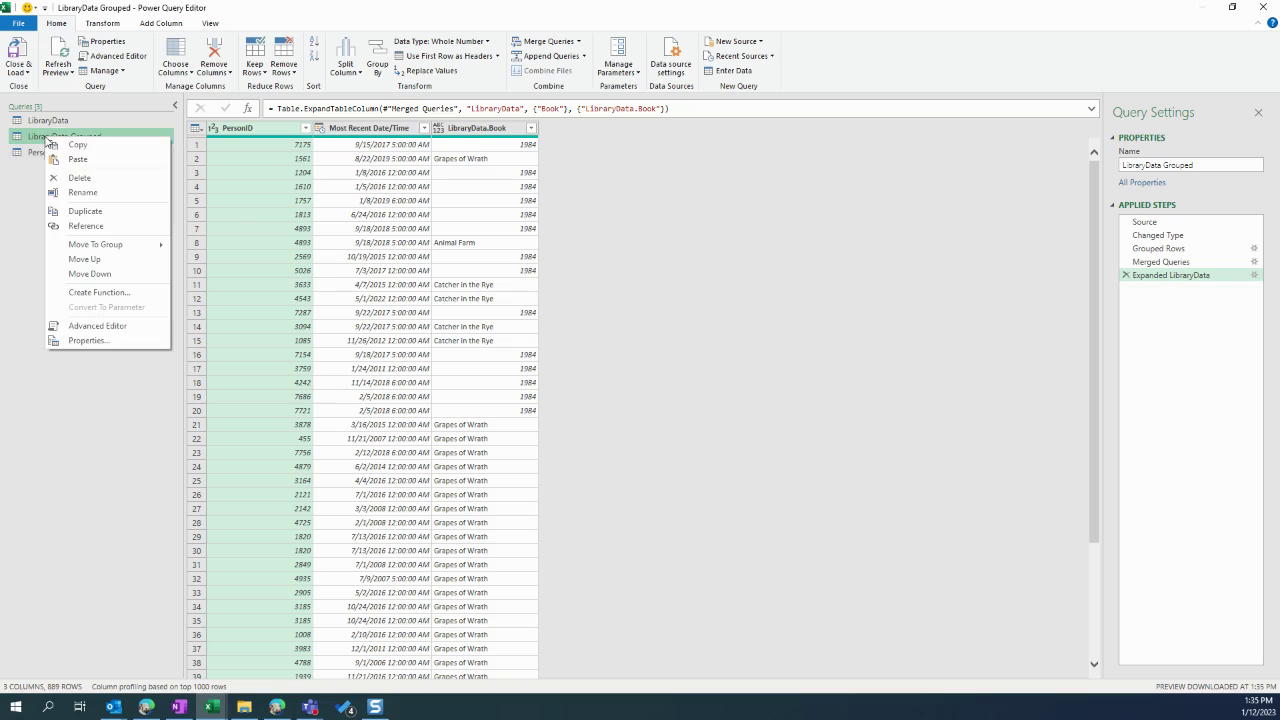
pyautogui.click(85, 211)
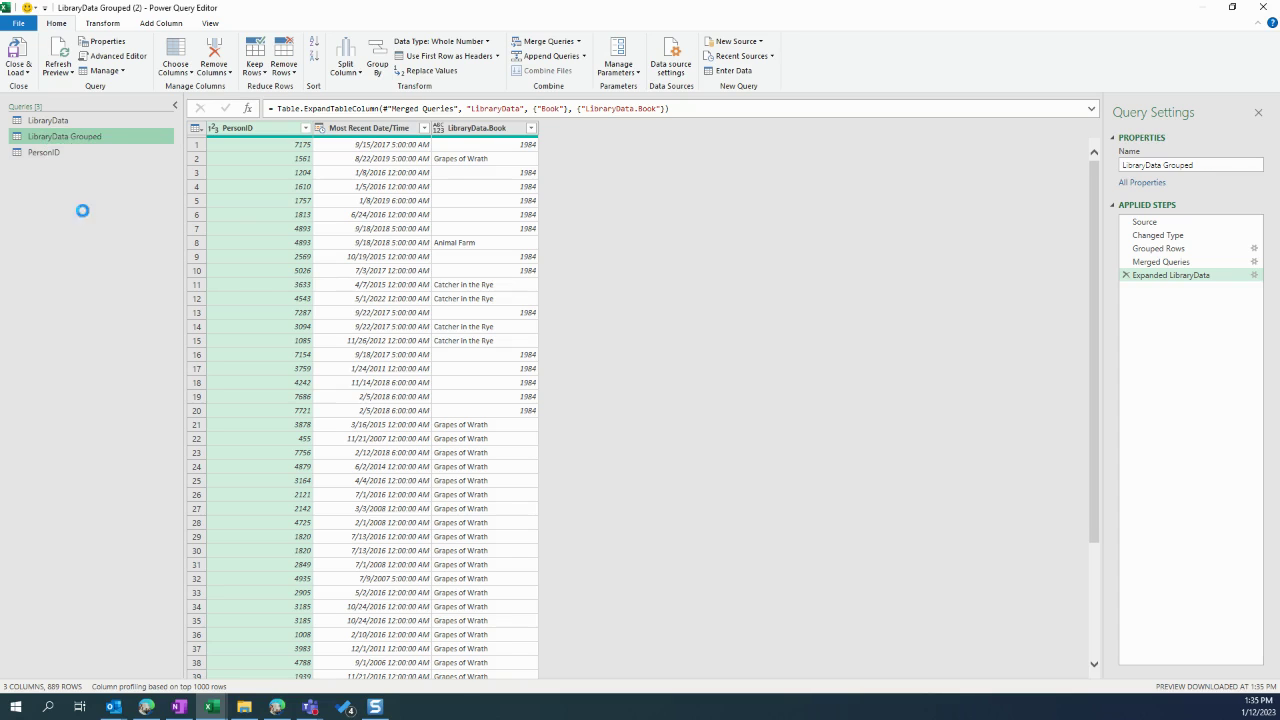
pyautogui.rightClick(73, 170)
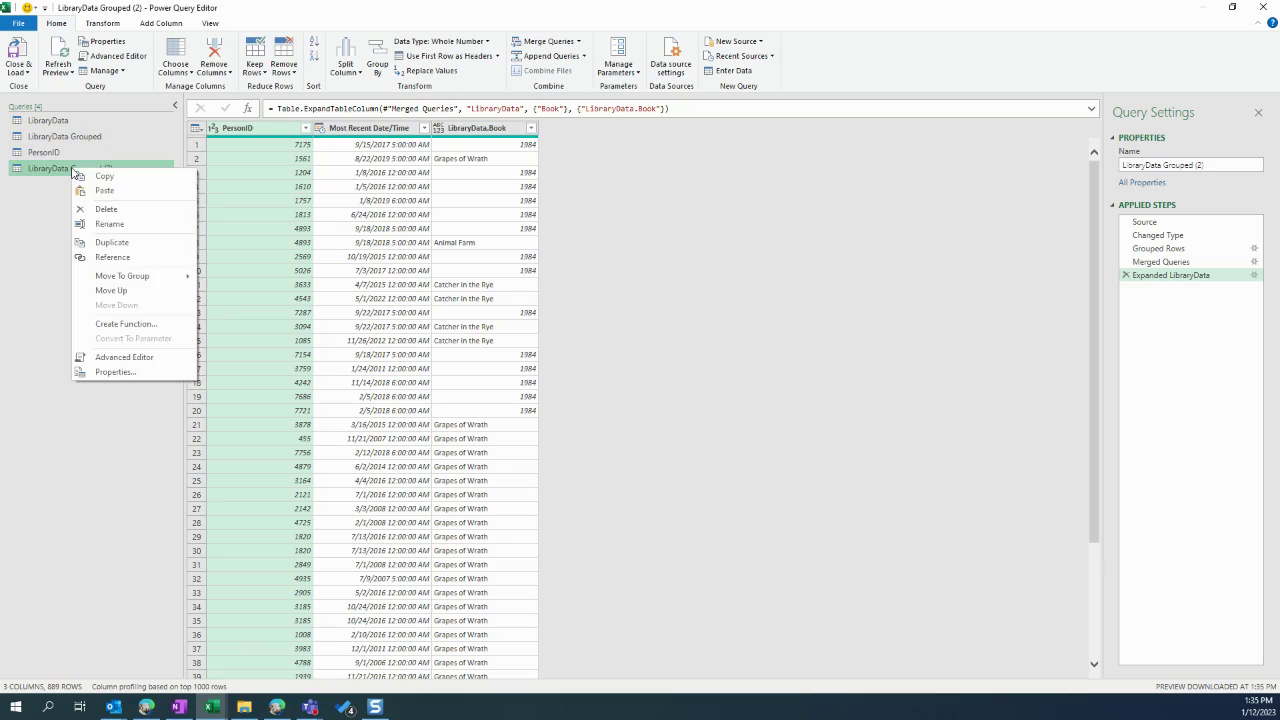
pyautogui.click(110, 224)
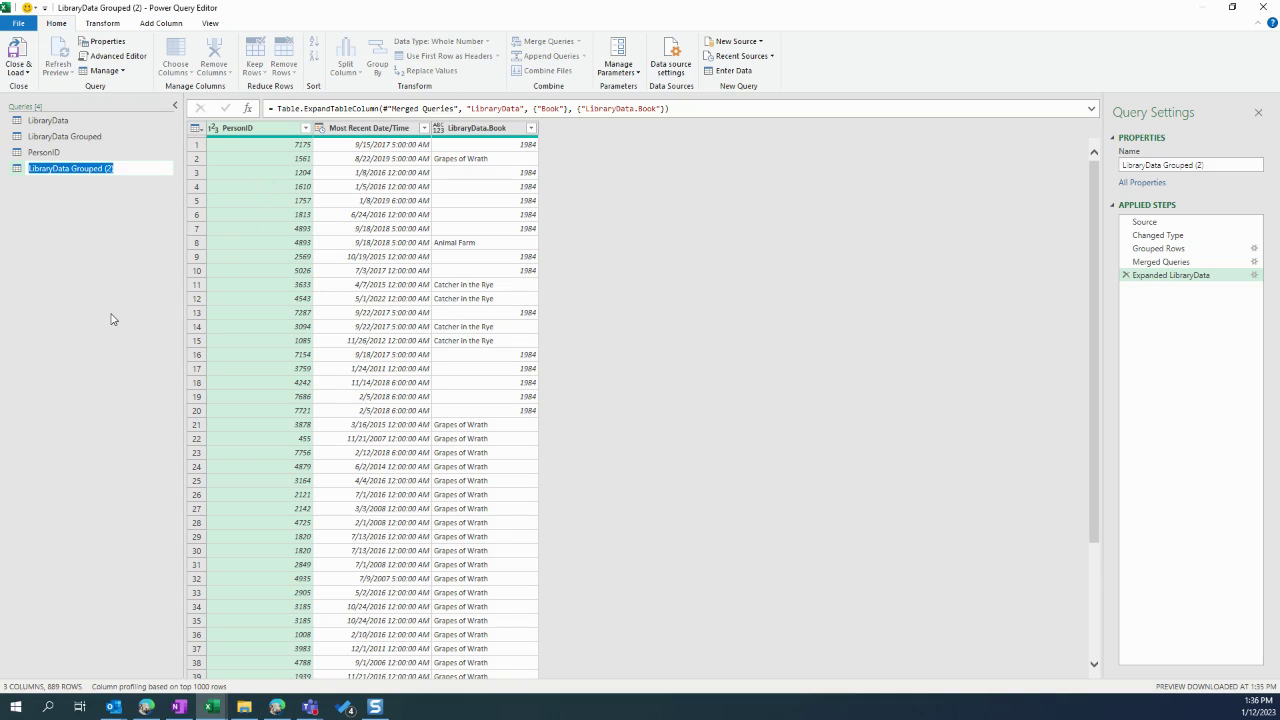
pyautogui.write('Most Recent Book By Person')
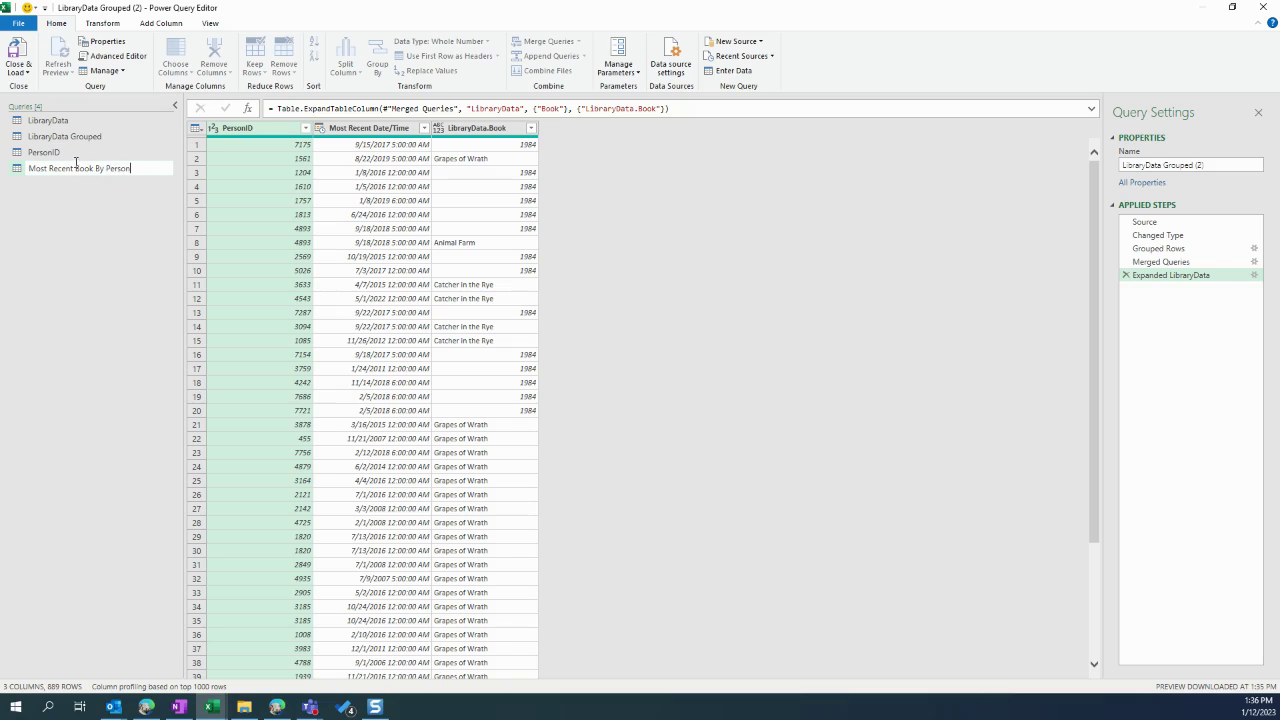
pyautogui.press('Return')
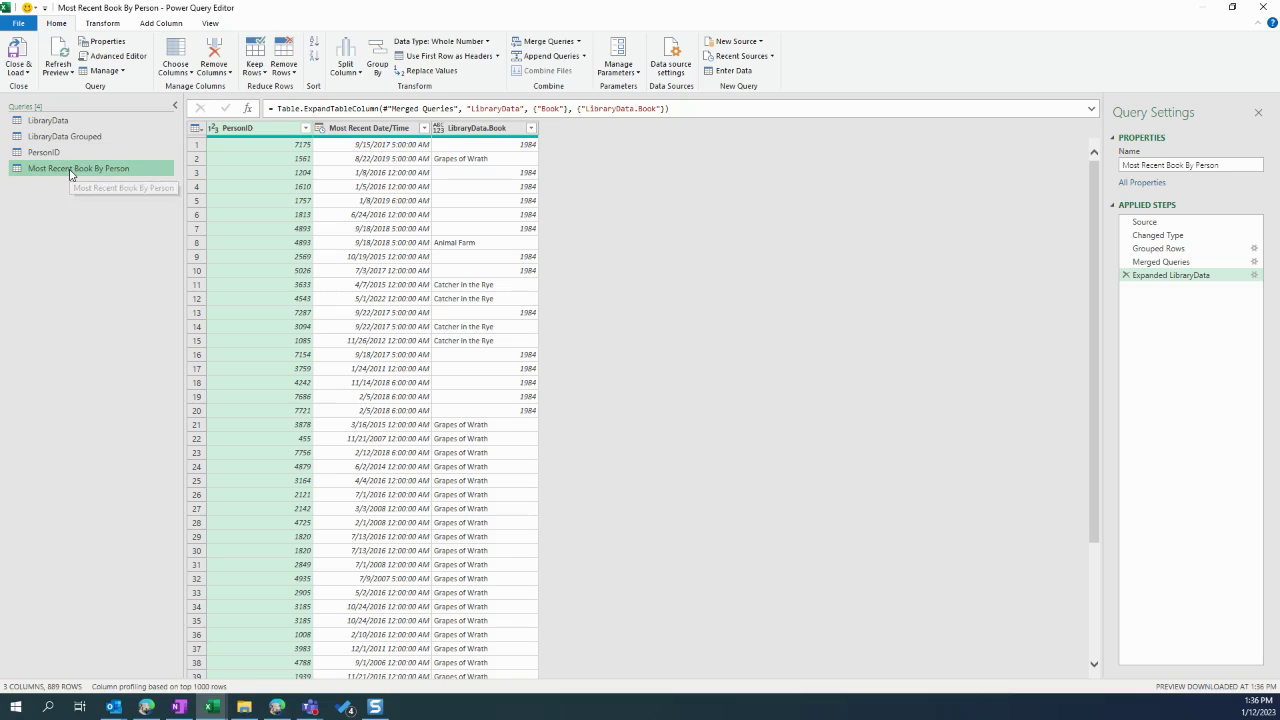
# Open Most Recent Book By Person, showing PersonID, Most Recent Date/Time and LibraryData.Book
pyautogui.click(51, 152)
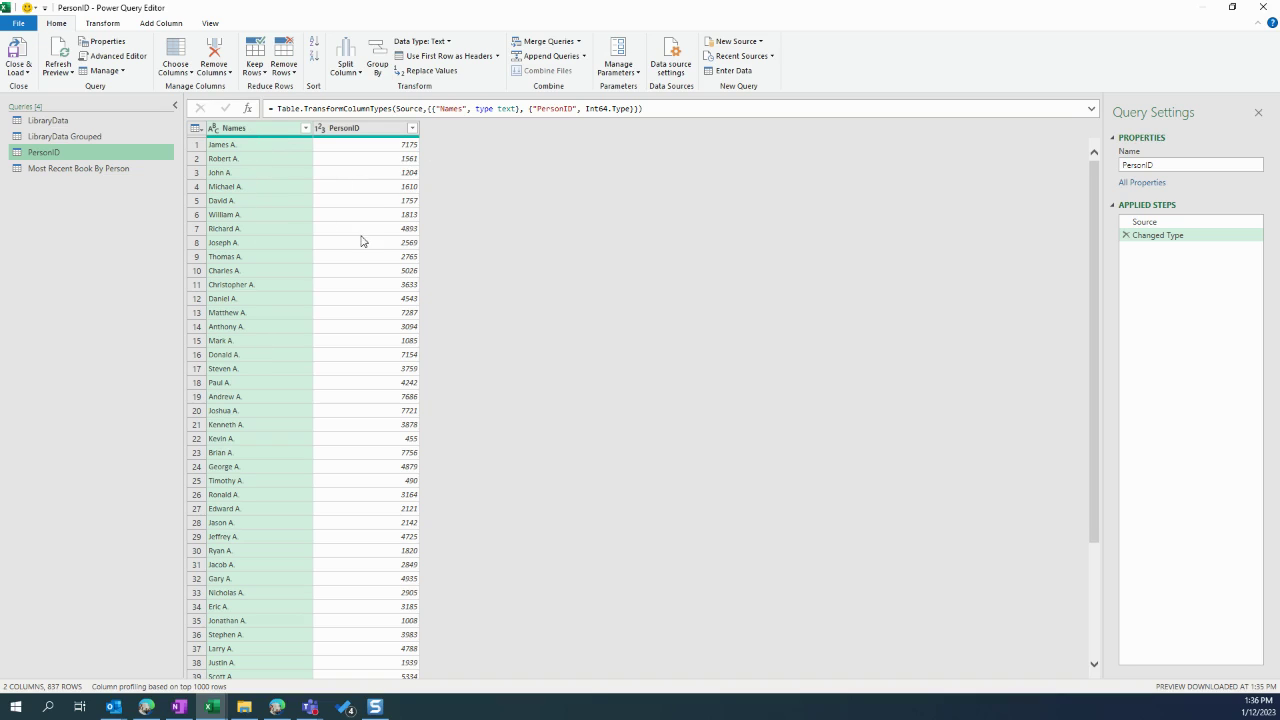
pyautogui.click(67, 170)
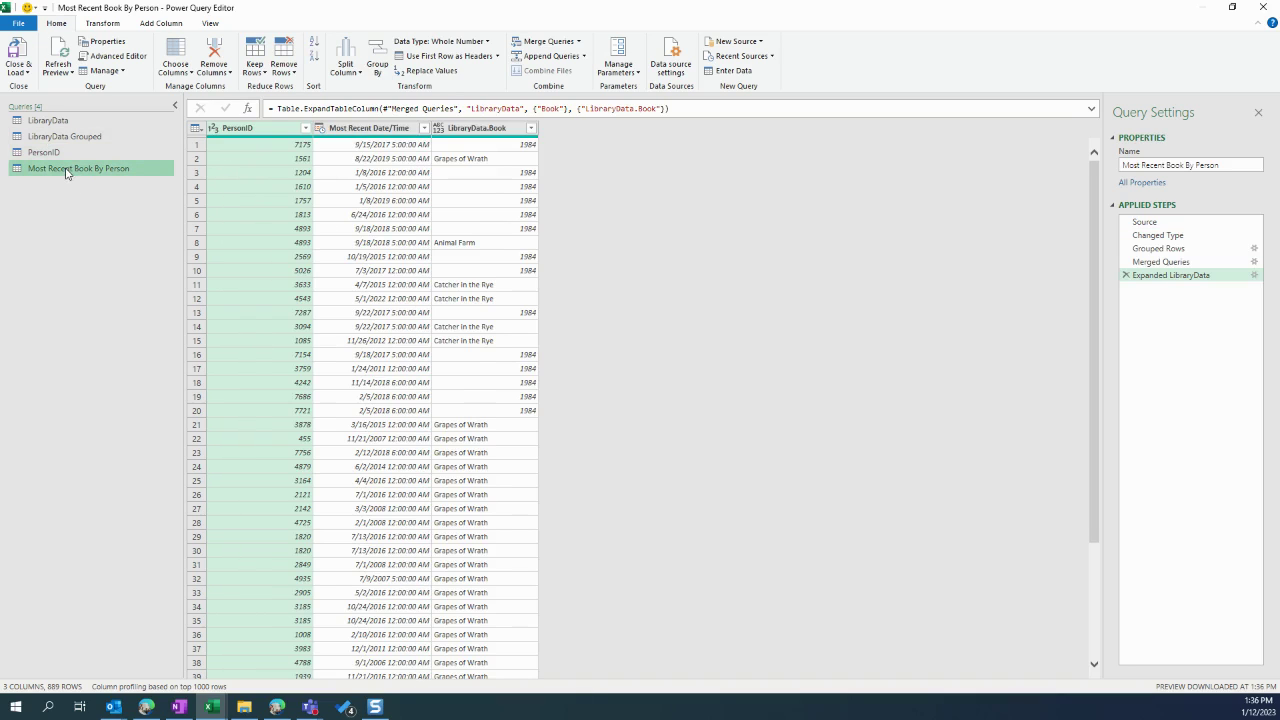
pyautogui.rightClick(67, 172)
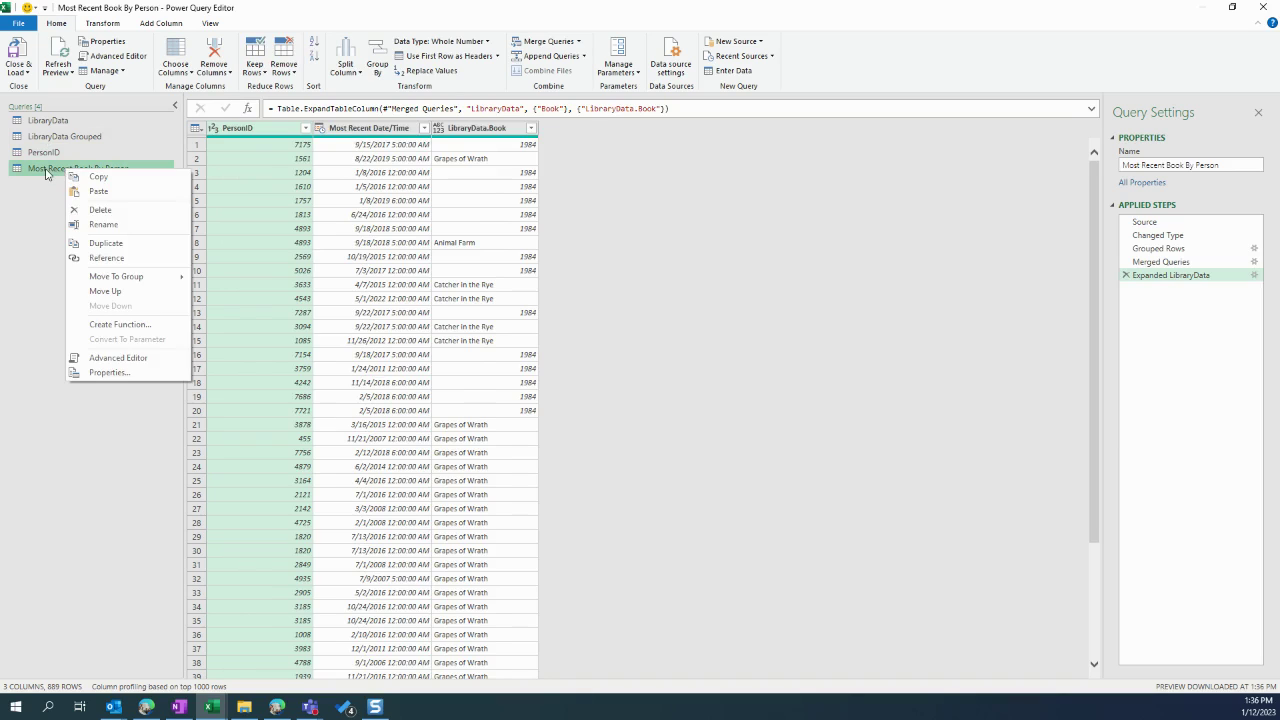
pyautogui.click(47, 172)
pyautogui.click(103, 23)
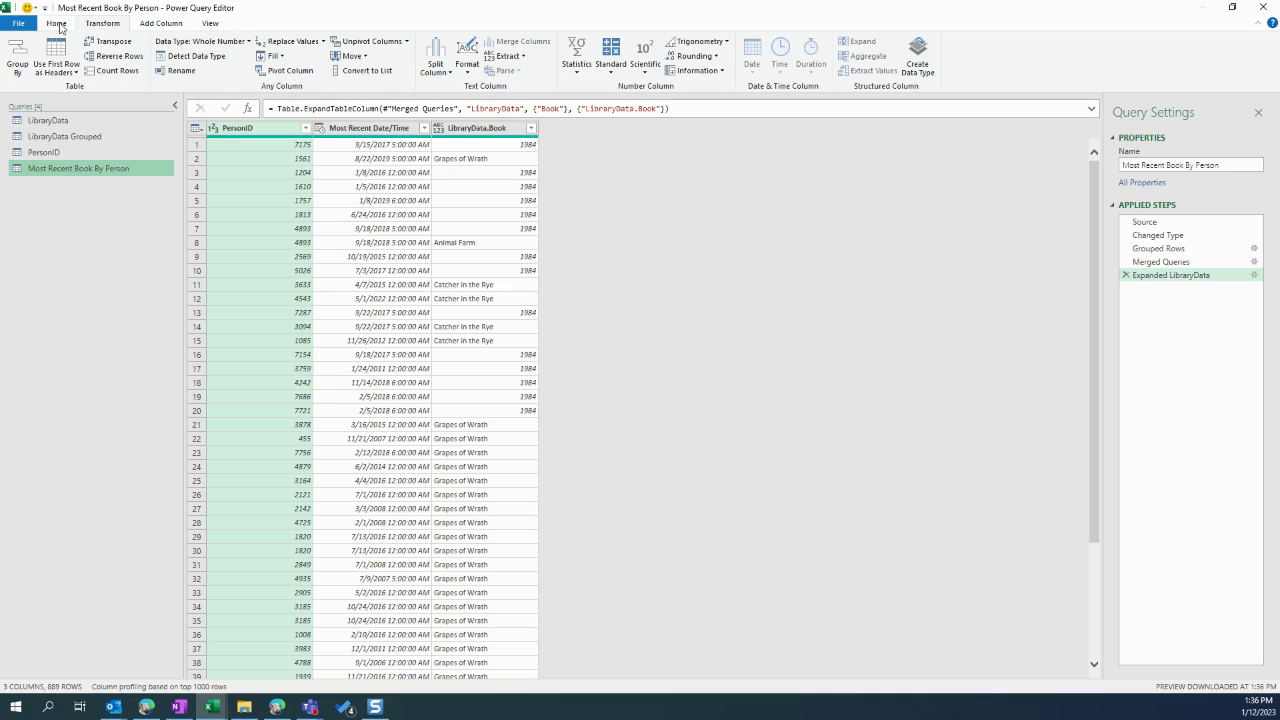
# Merge the PersonID query into this query, matching on PersonID in both tables
pyautogui.click(60, 25)
pyautogui.click(548, 41)
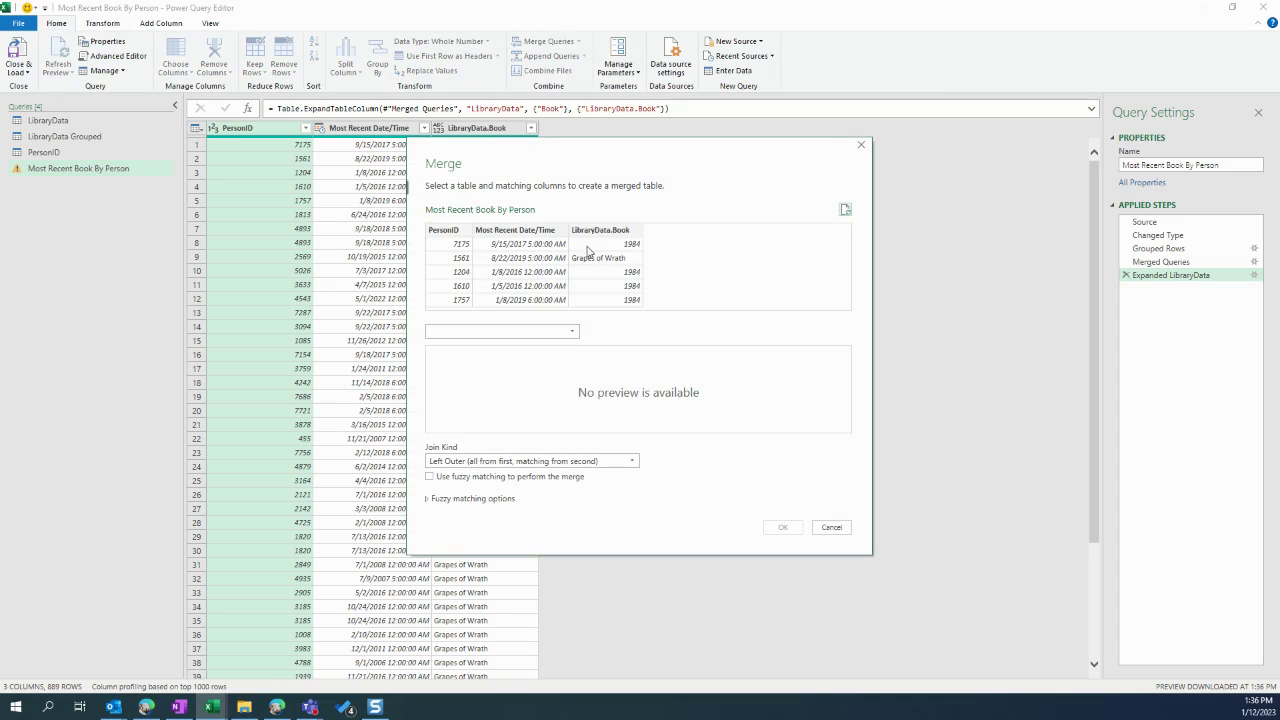
pyautogui.click(502, 331)
pyautogui.click(503, 387)
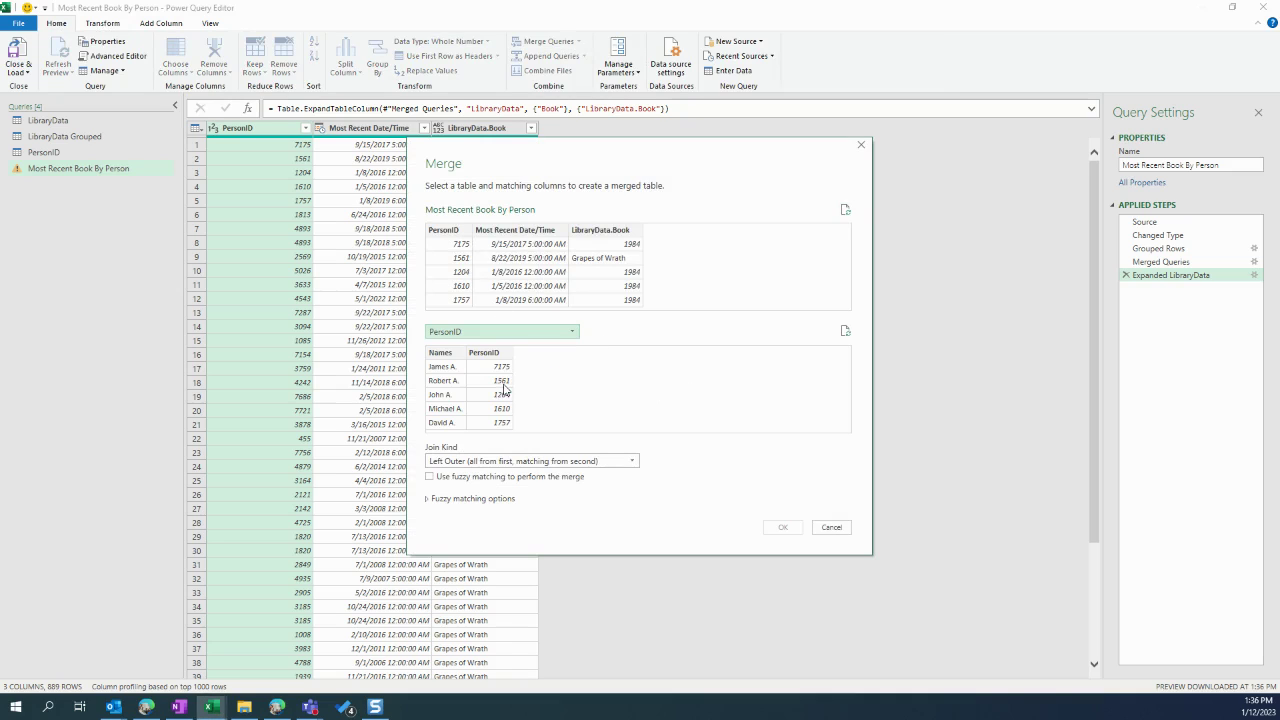
pyautogui.click(445, 230)
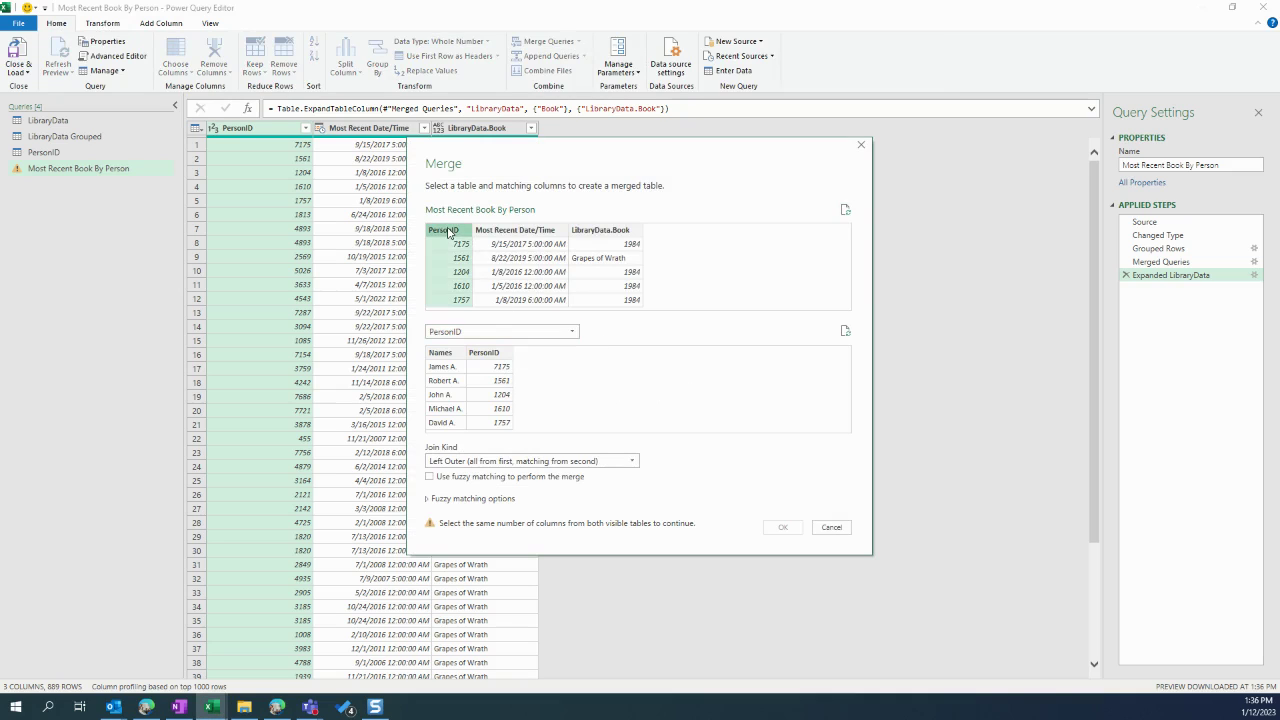
pyautogui.click(500, 356)
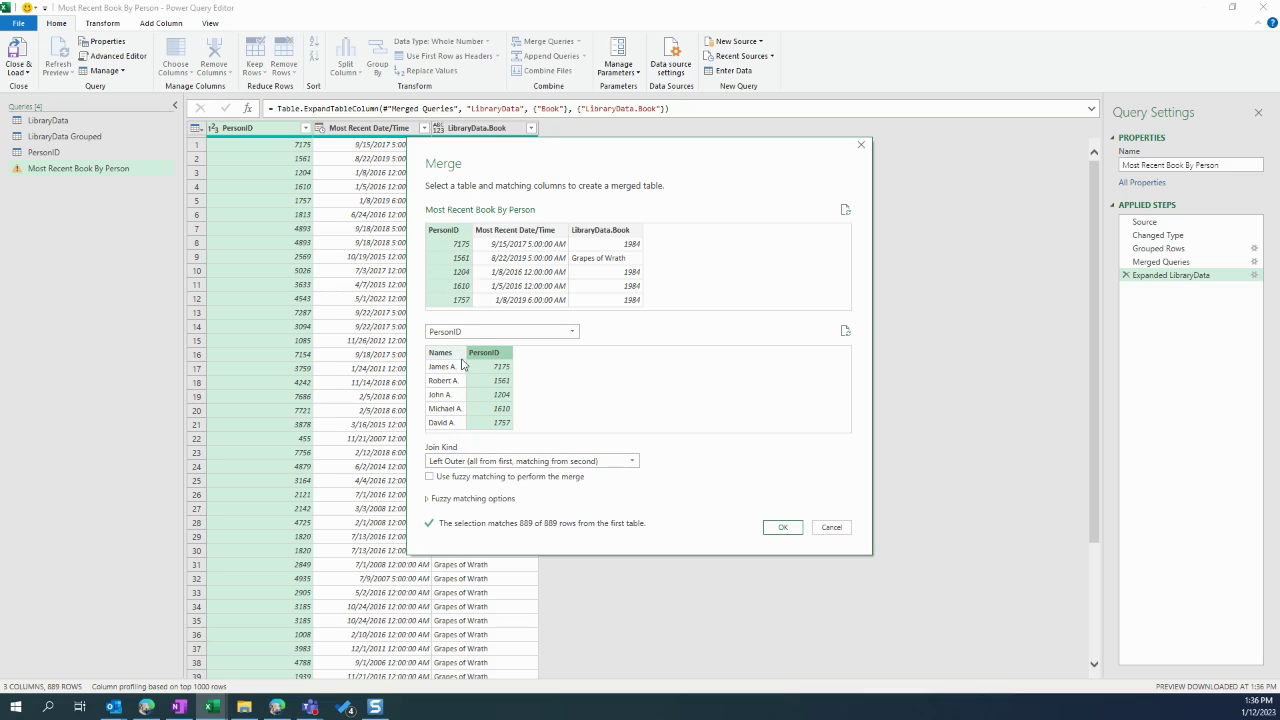
pyautogui.click(783, 528)
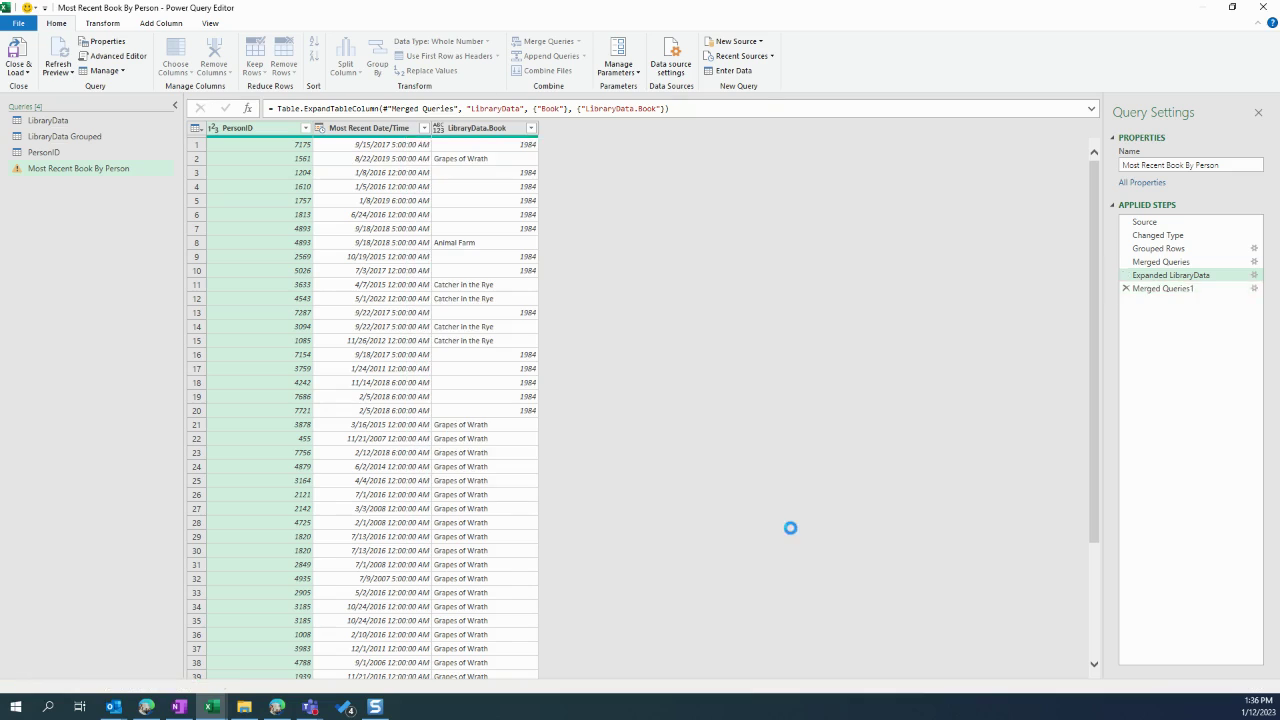
# Expand the merged PersonID.1 column to bring in only the Names field
pyautogui.click(637, 129)
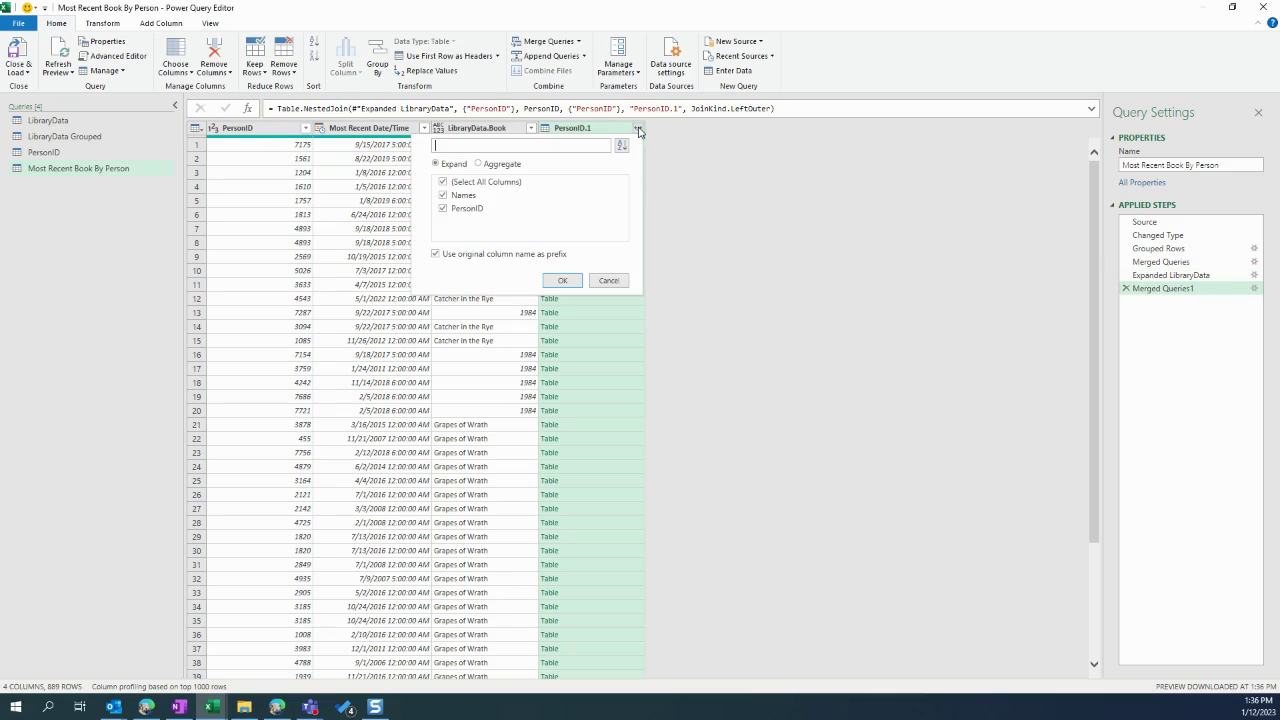
pyautogui.click(443, 208)
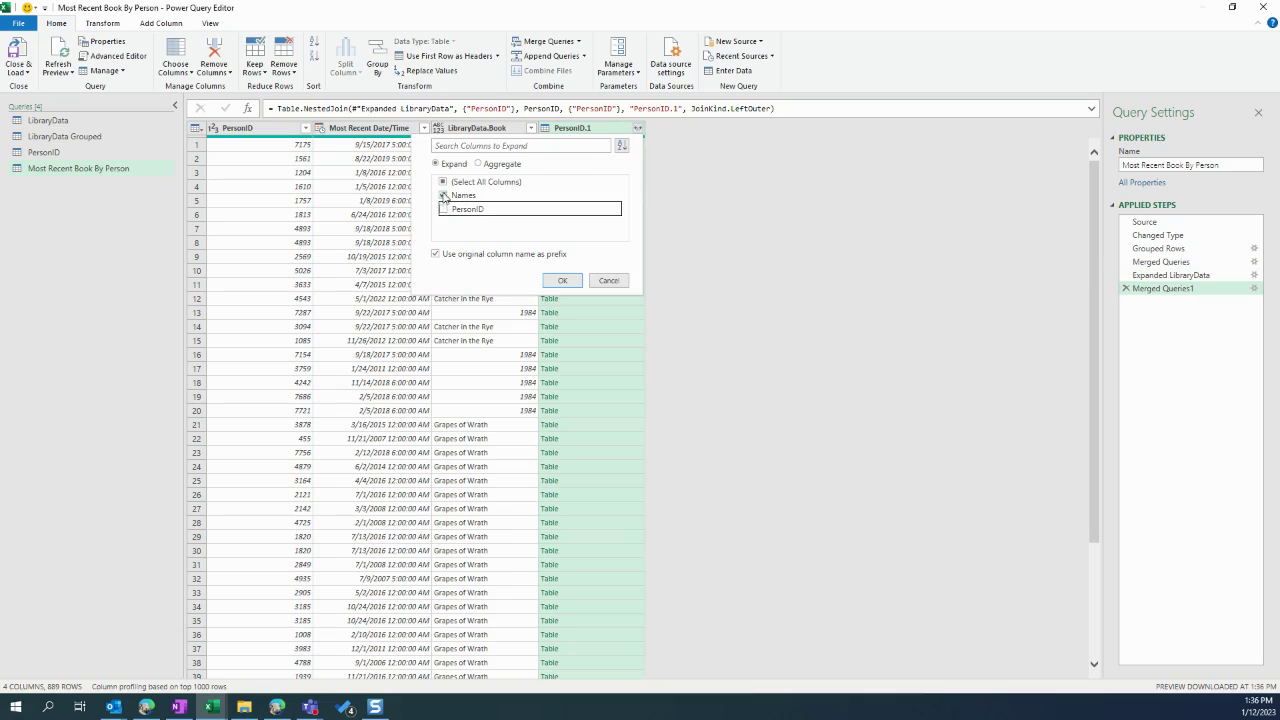
pyautogui.click(563, 281)
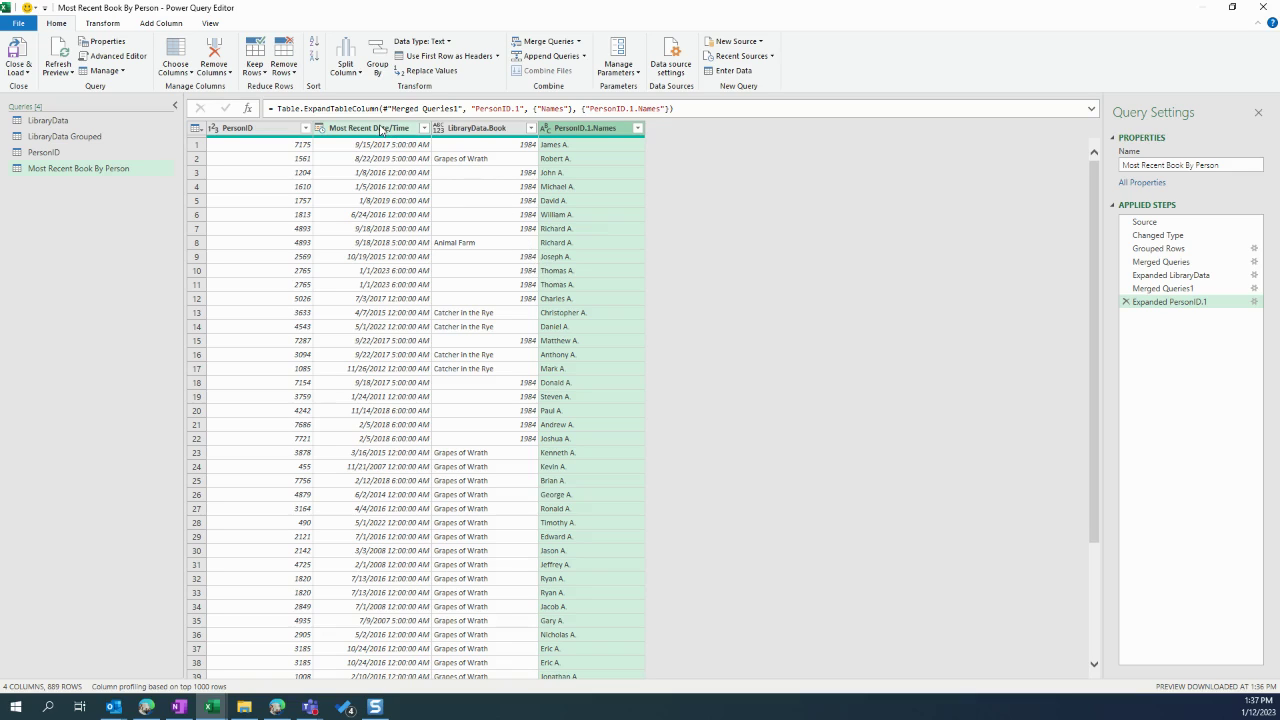
# Remove the Most Recent Date/Time column
pyautogui.click(380, 128)
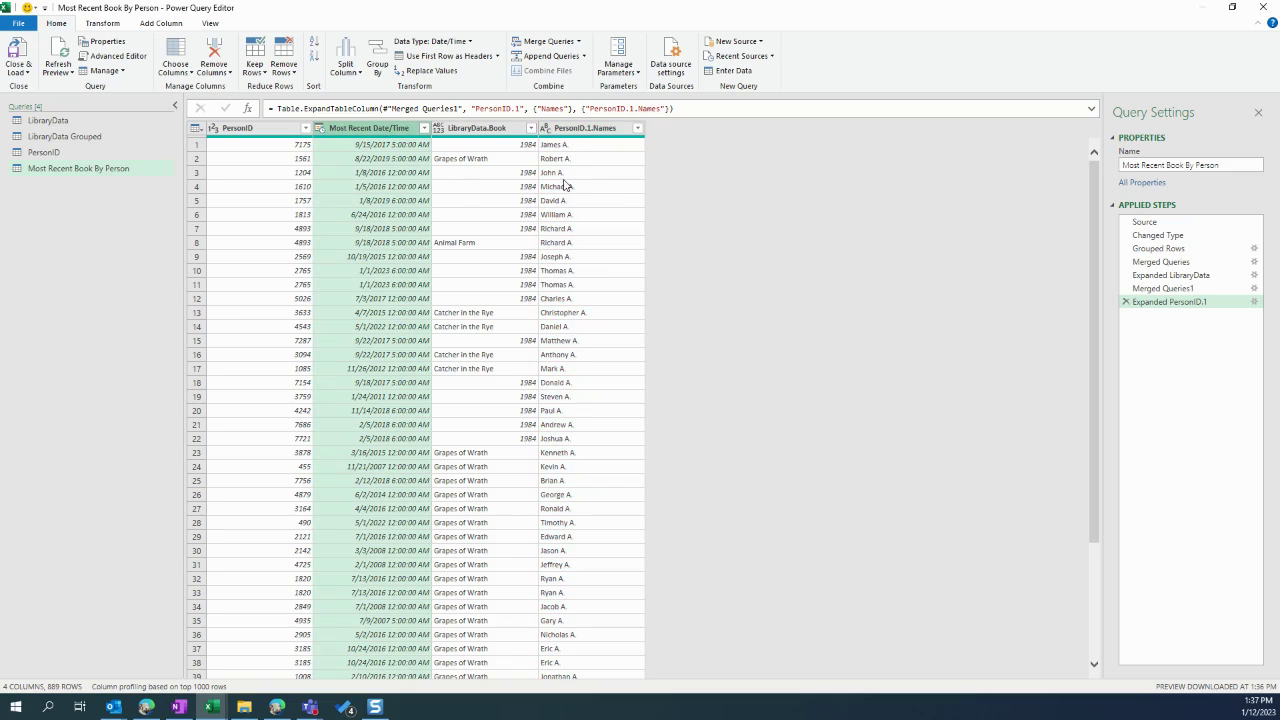
pyautogui.rightClick(366, 130)
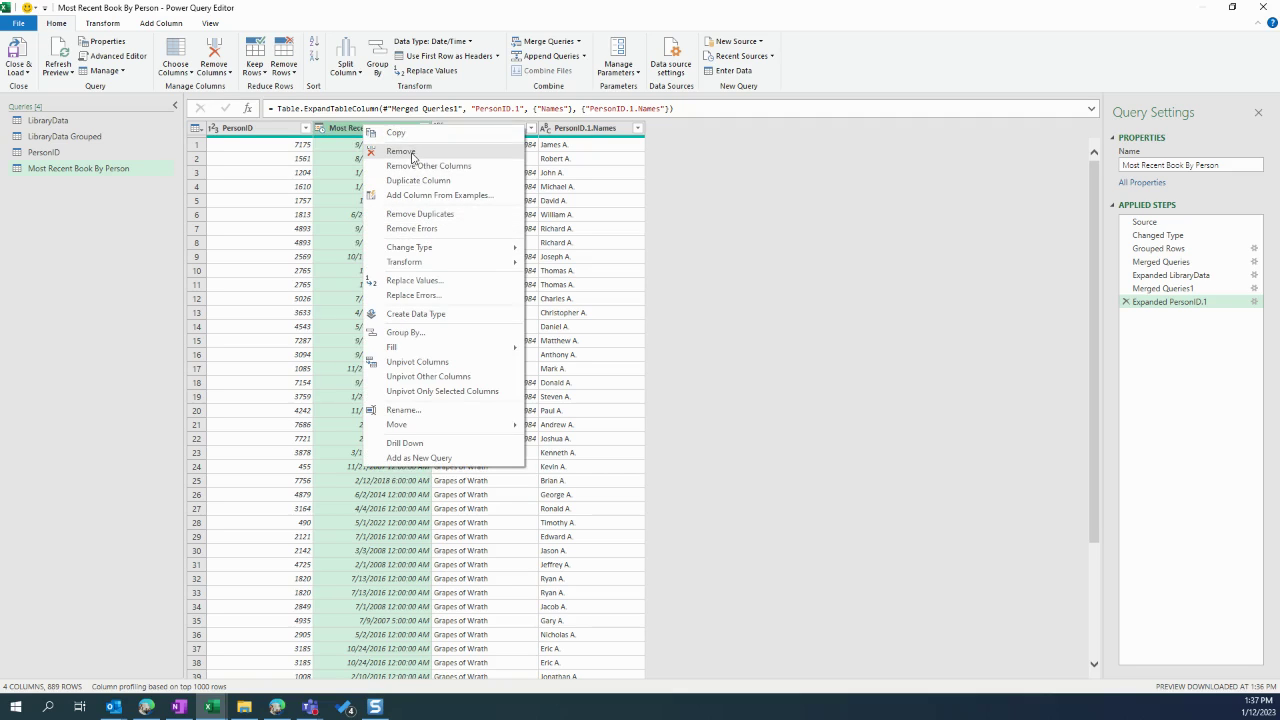
pyautogui.click(412, 153)
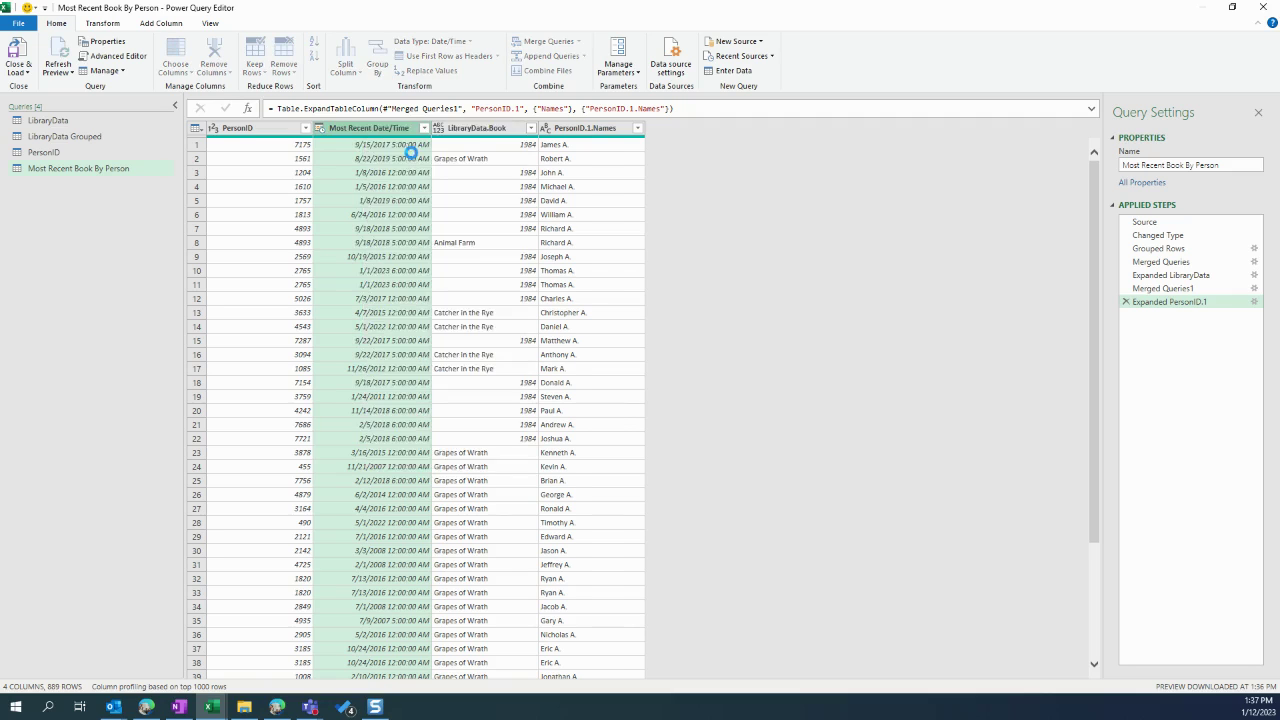
# Move the PersonID.1.Names column between PersonID and LibraryData.Book
pyautogui.click(432, 130)
pyautogui.moveTo(423, 133); pyautogui.dragTo(330, 133)
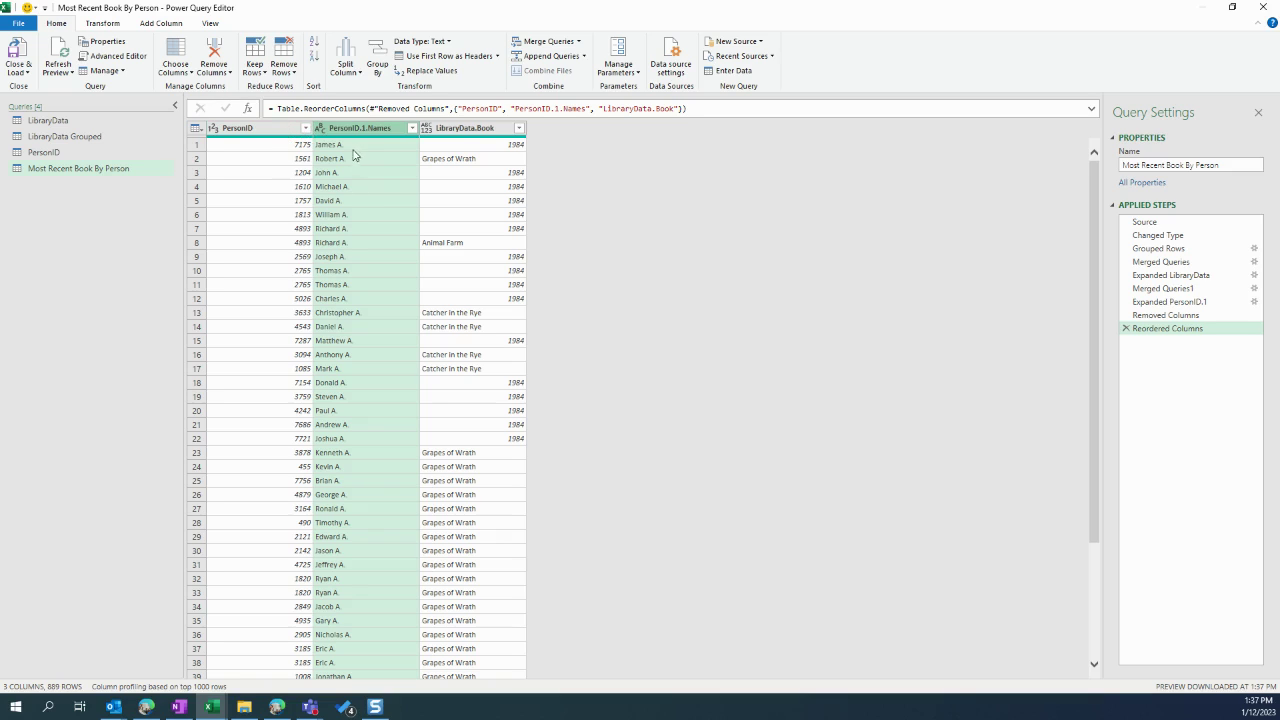
pyautogui.rightClick(277, 136)
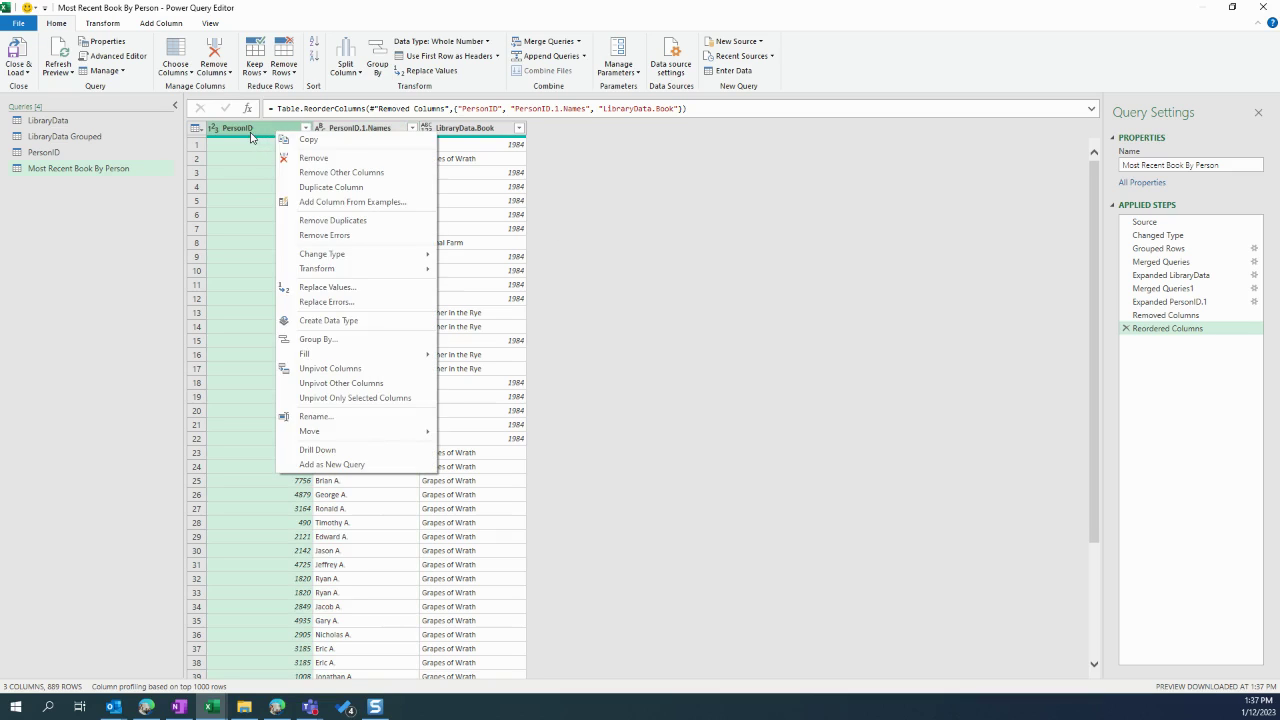
pyautogui.rightClick(251, 136)
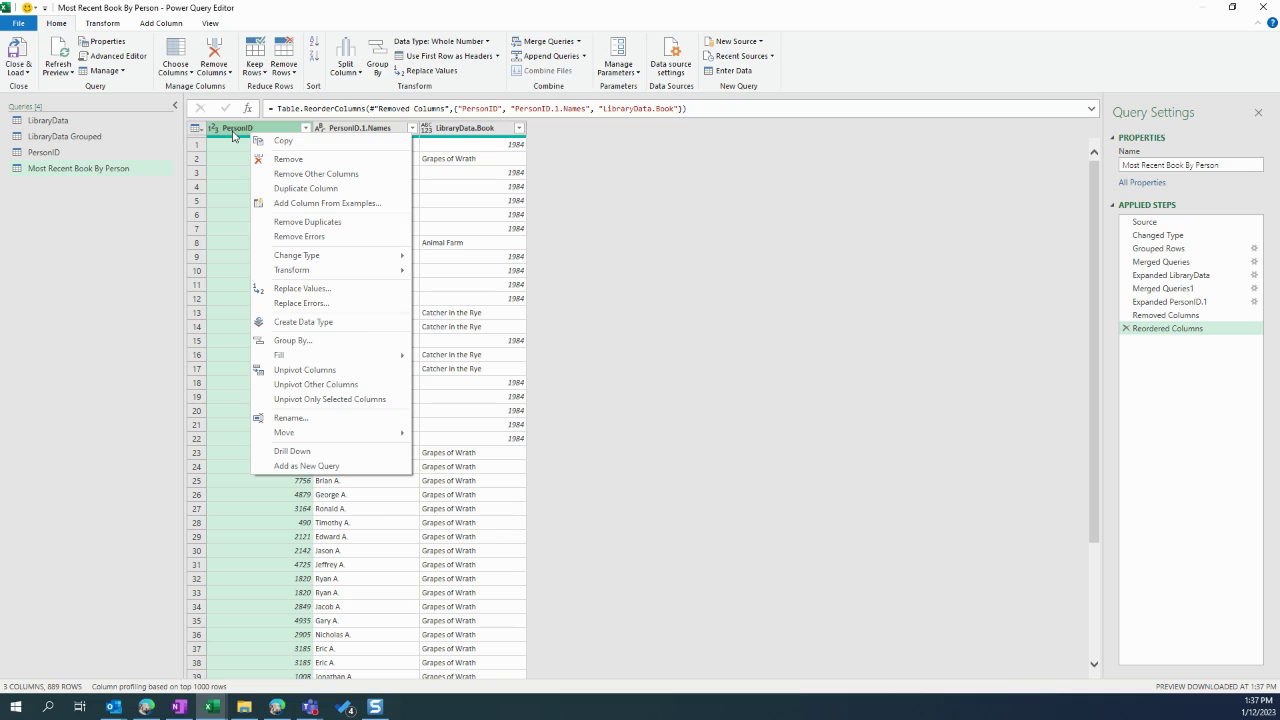
pyautogui.click(233, 136)
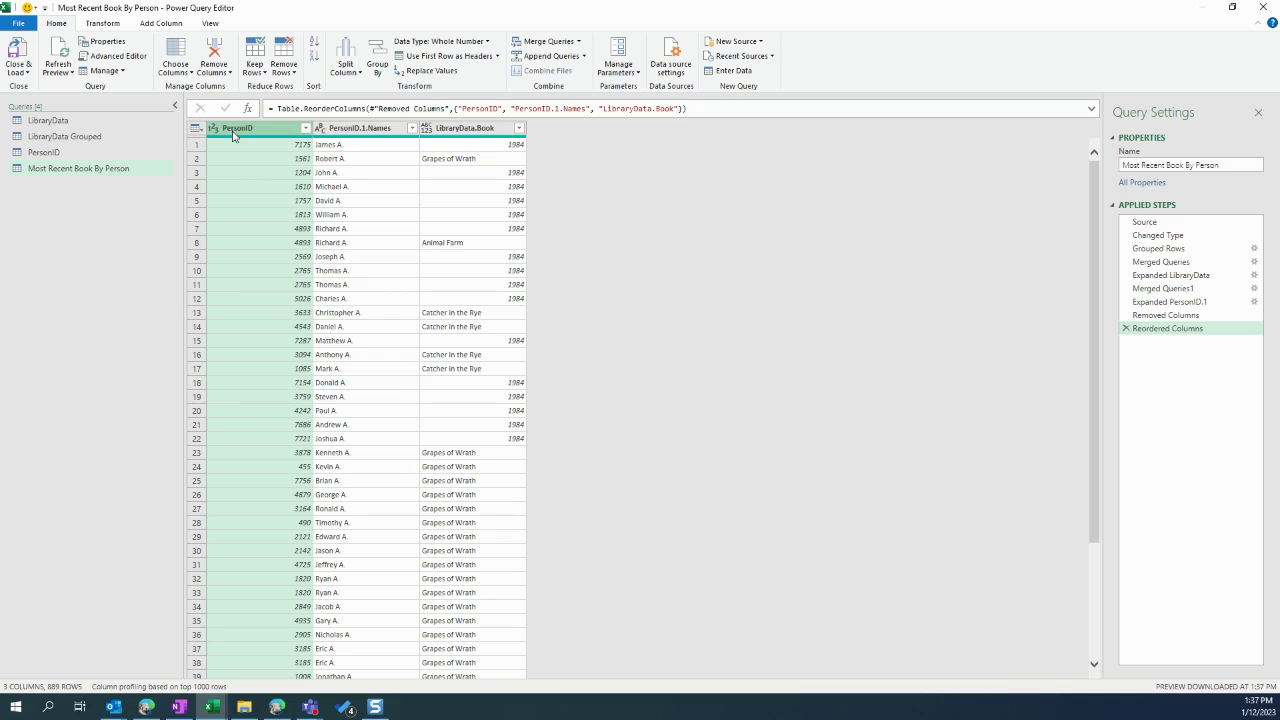
# Close & Load the query as a table on a new worksheet
pyautogui.rightClick(74, 171)
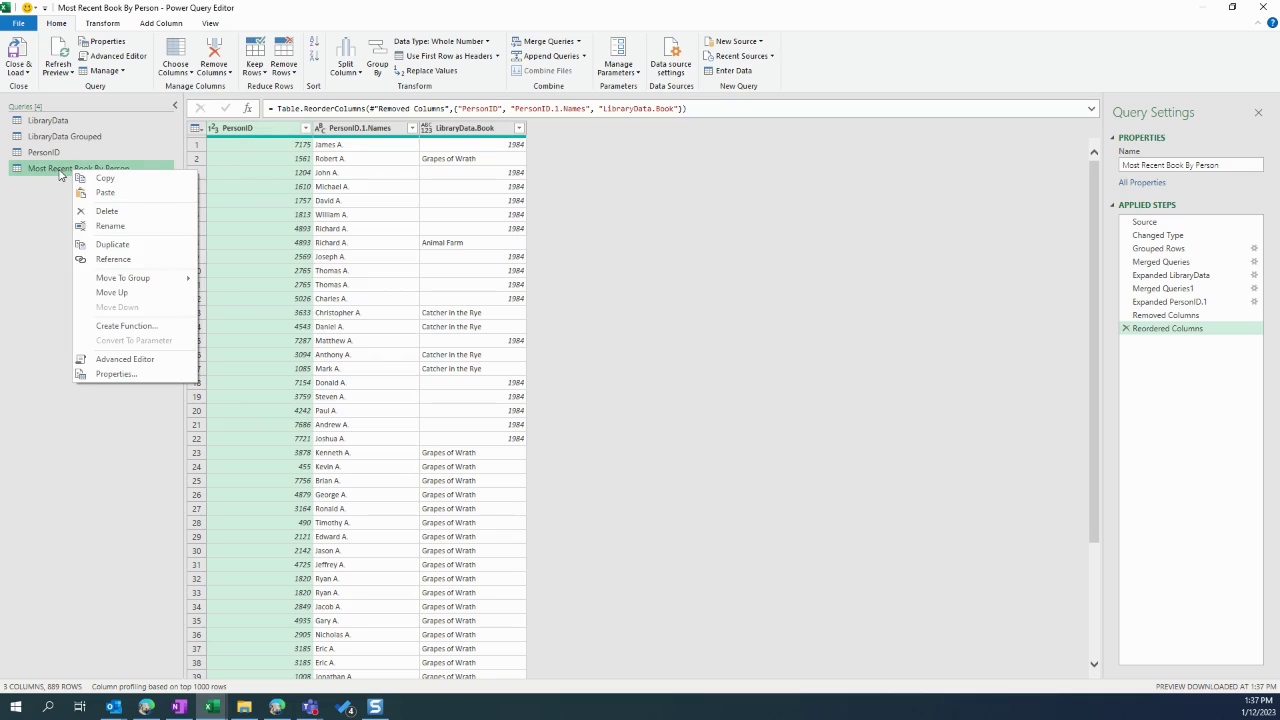
pyautogui.click(60, 172)
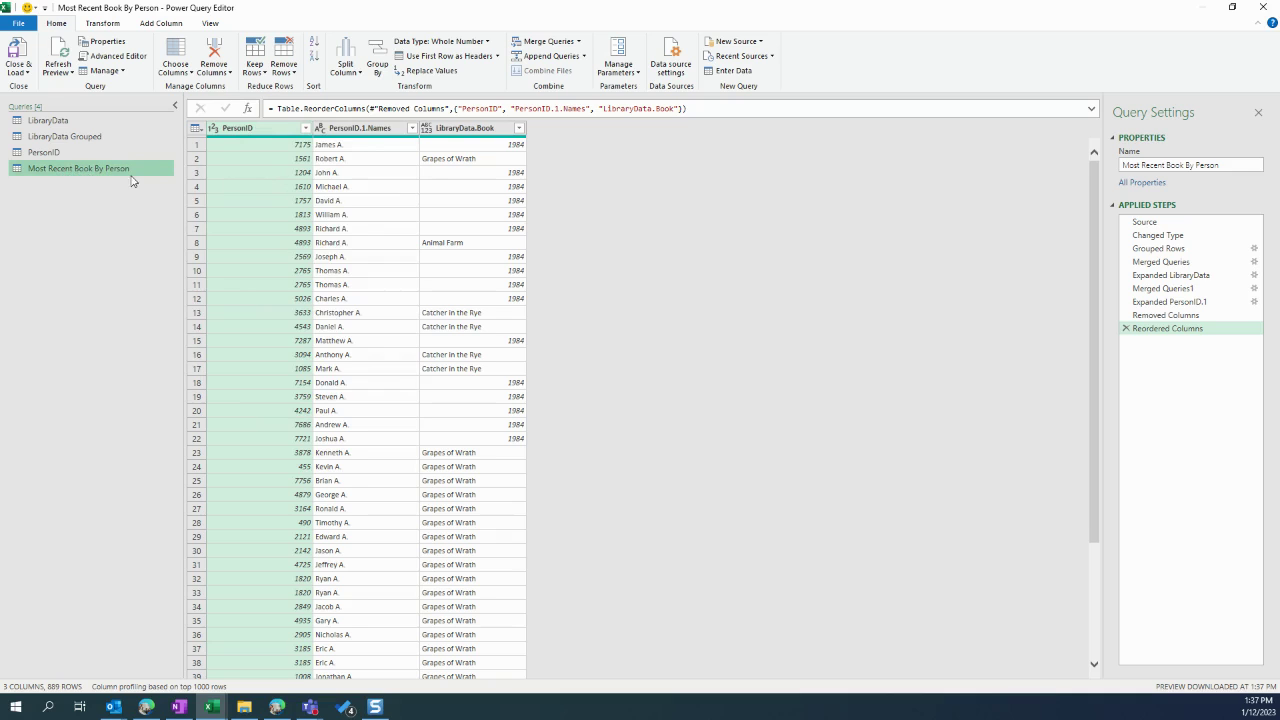
pyautogui.click(24, 76)
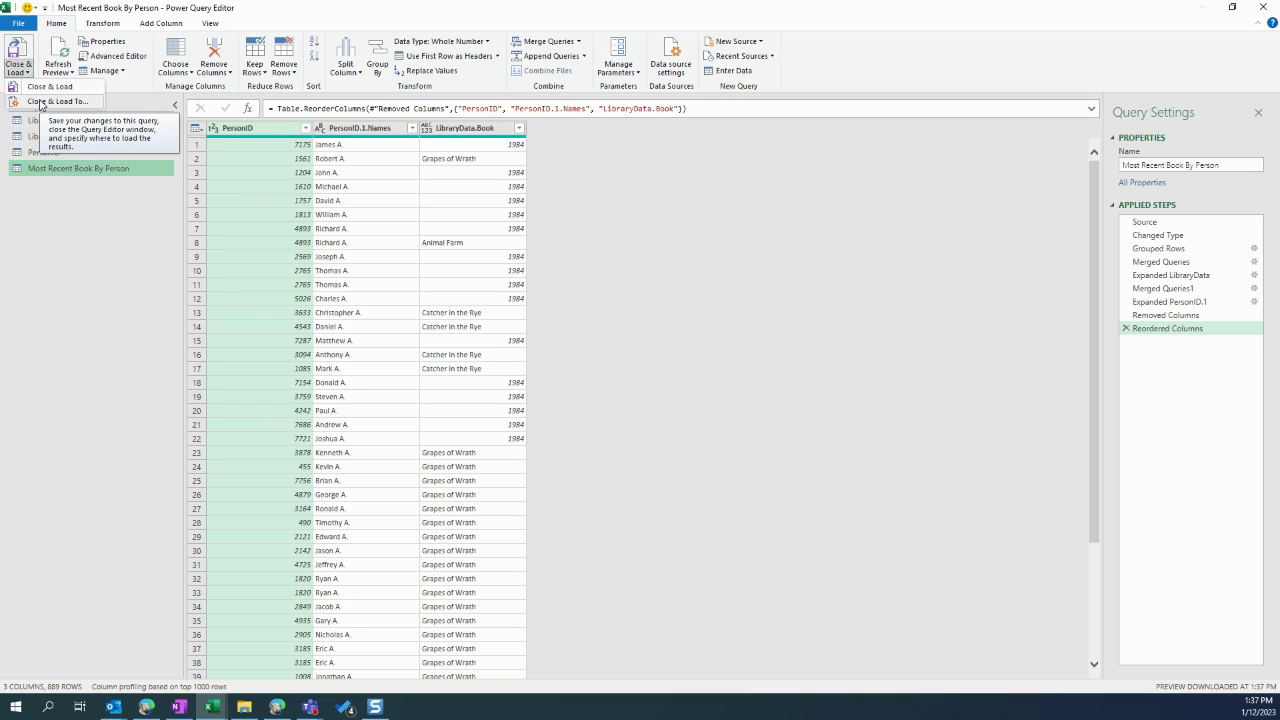
pyautogui.click(40, 103)
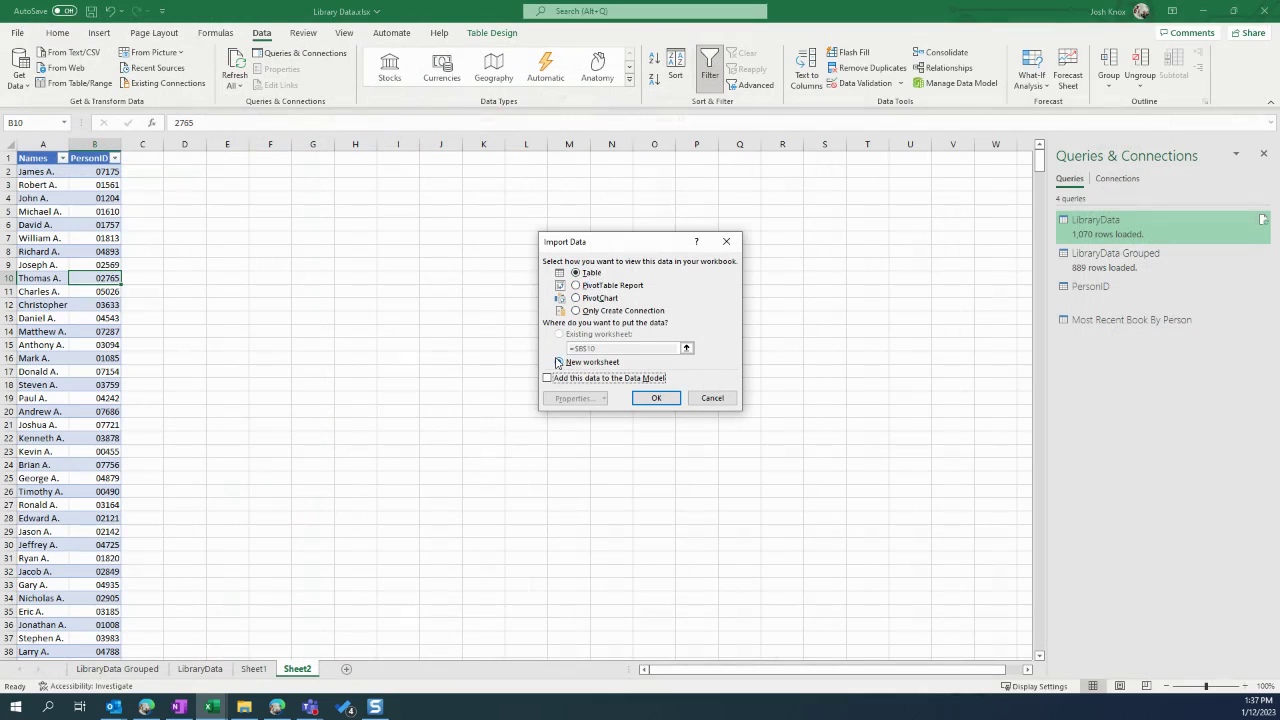
pyautogui.click(657, 399)
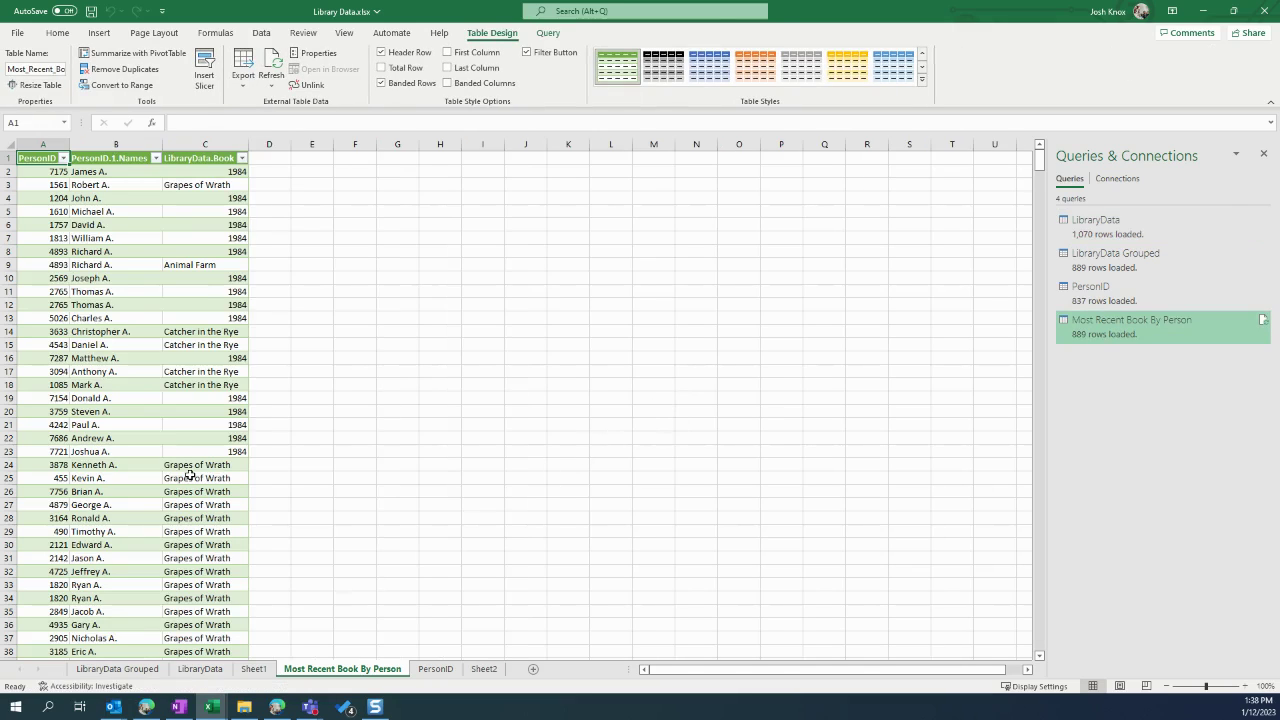
# Check the loaded PersonID, name and book values, then switch to Edge
pyautogui.click(96, 183)
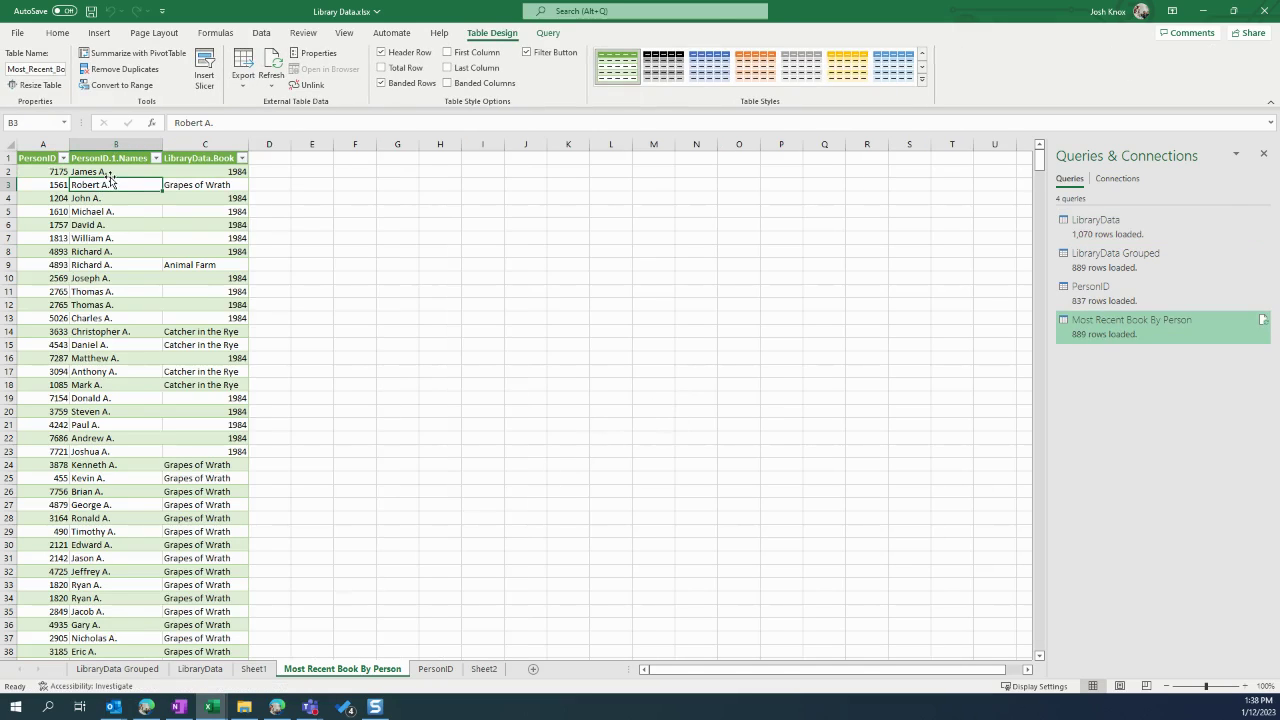
pyautogui.click(89, 172)
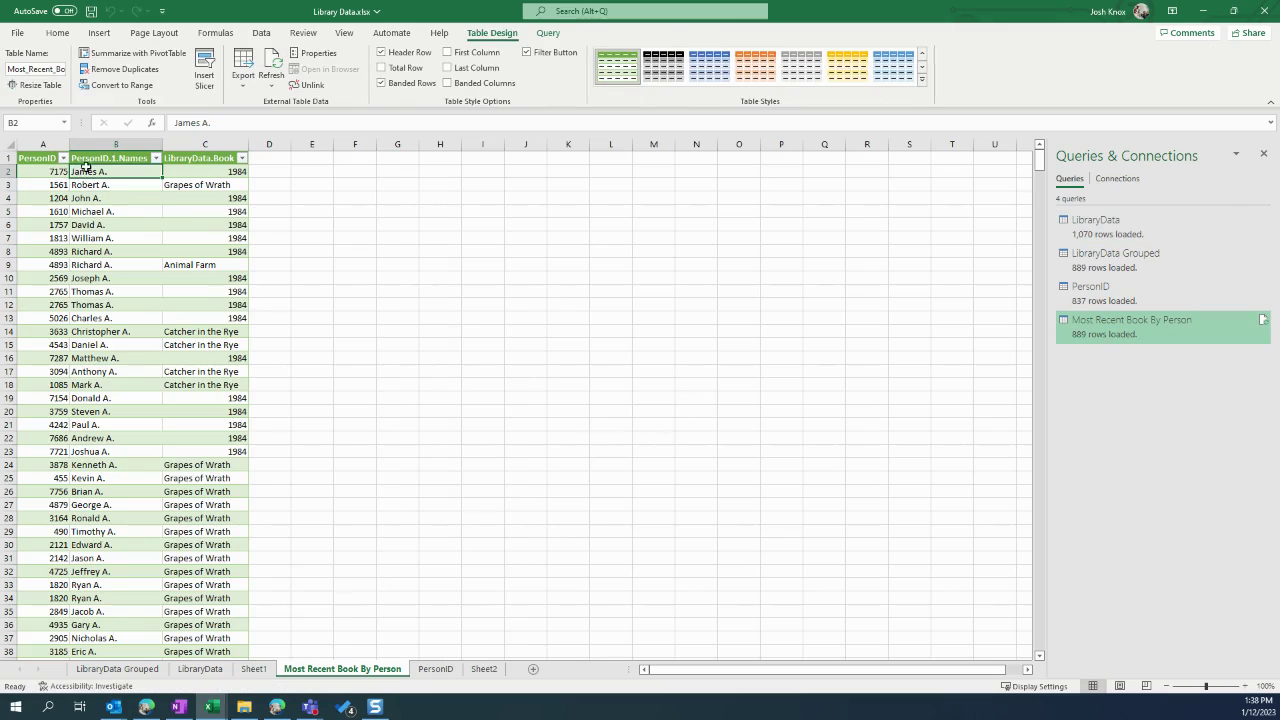
pyautogui.click(188, 174)
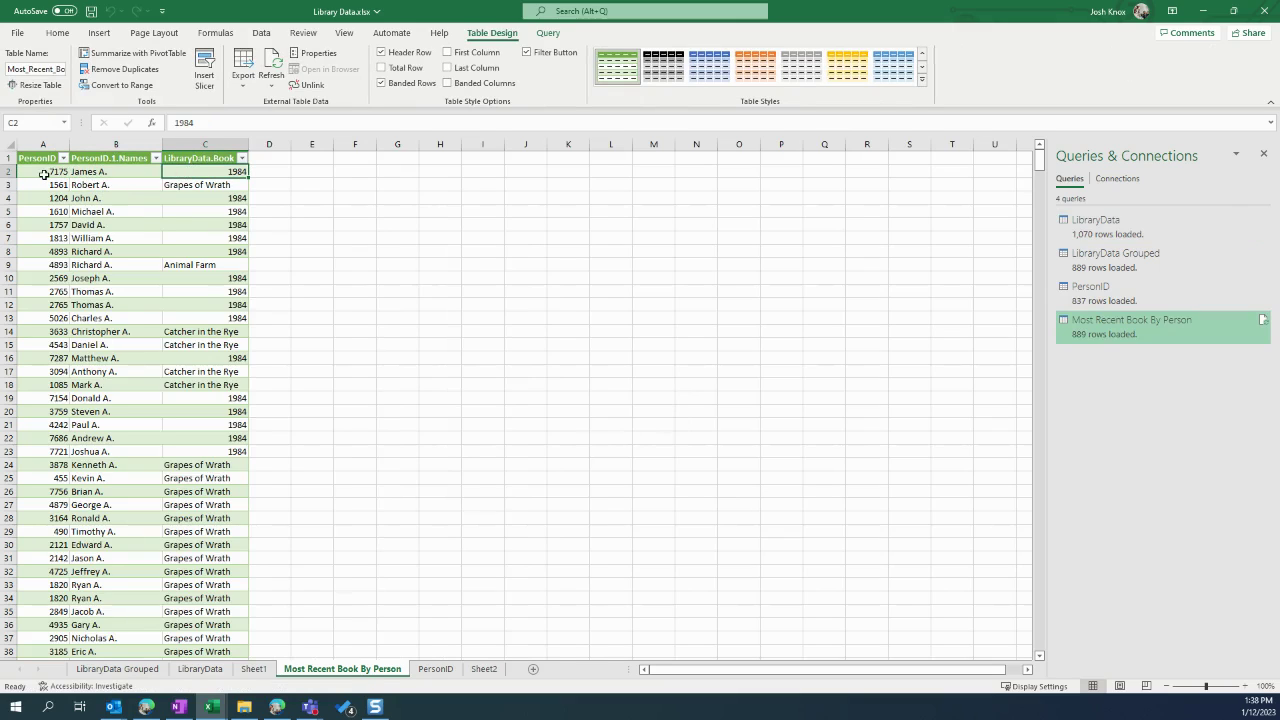
pyautogui.click(44, 174)
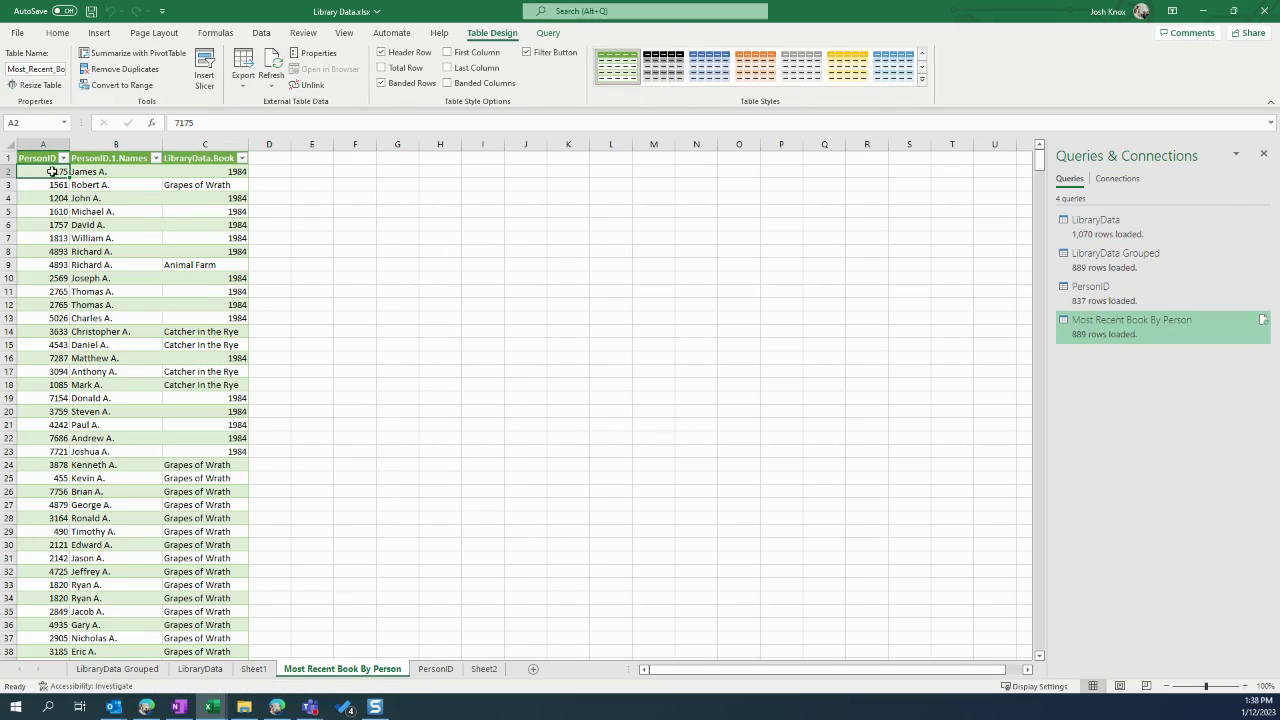
pyautogui.click(102, 172)
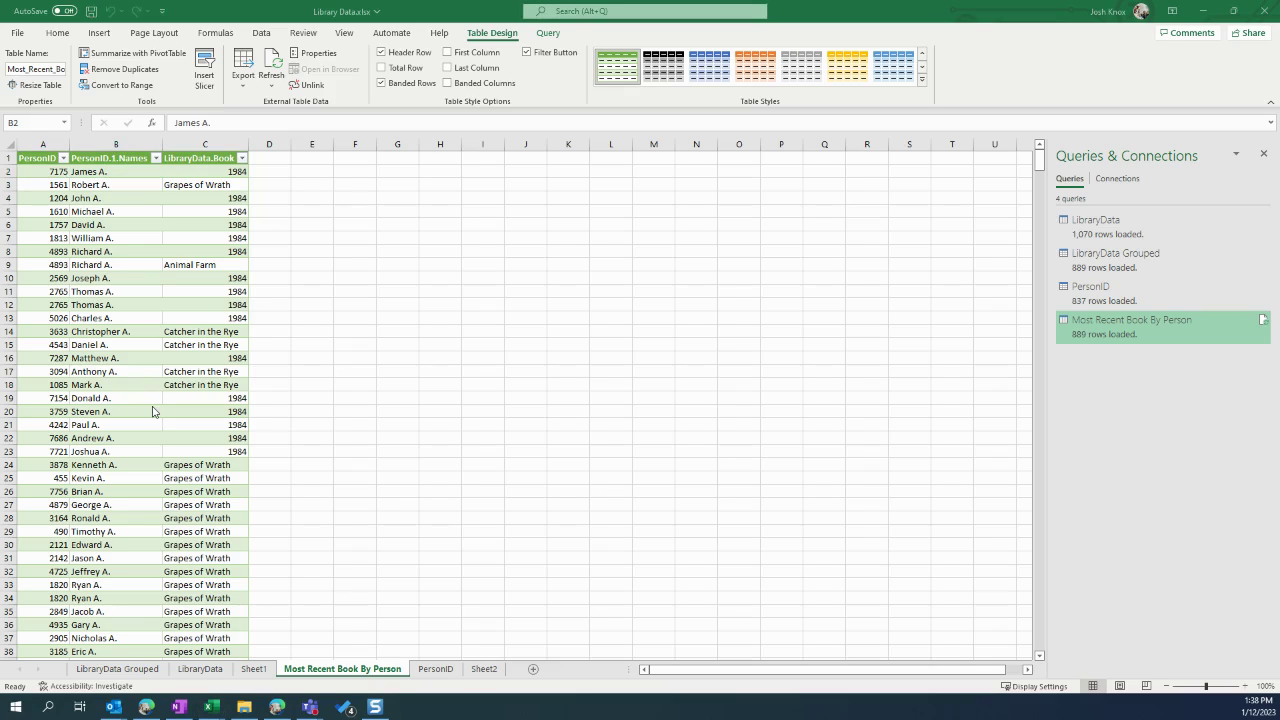
pyautogui.hotkey('alt', 'Tab')
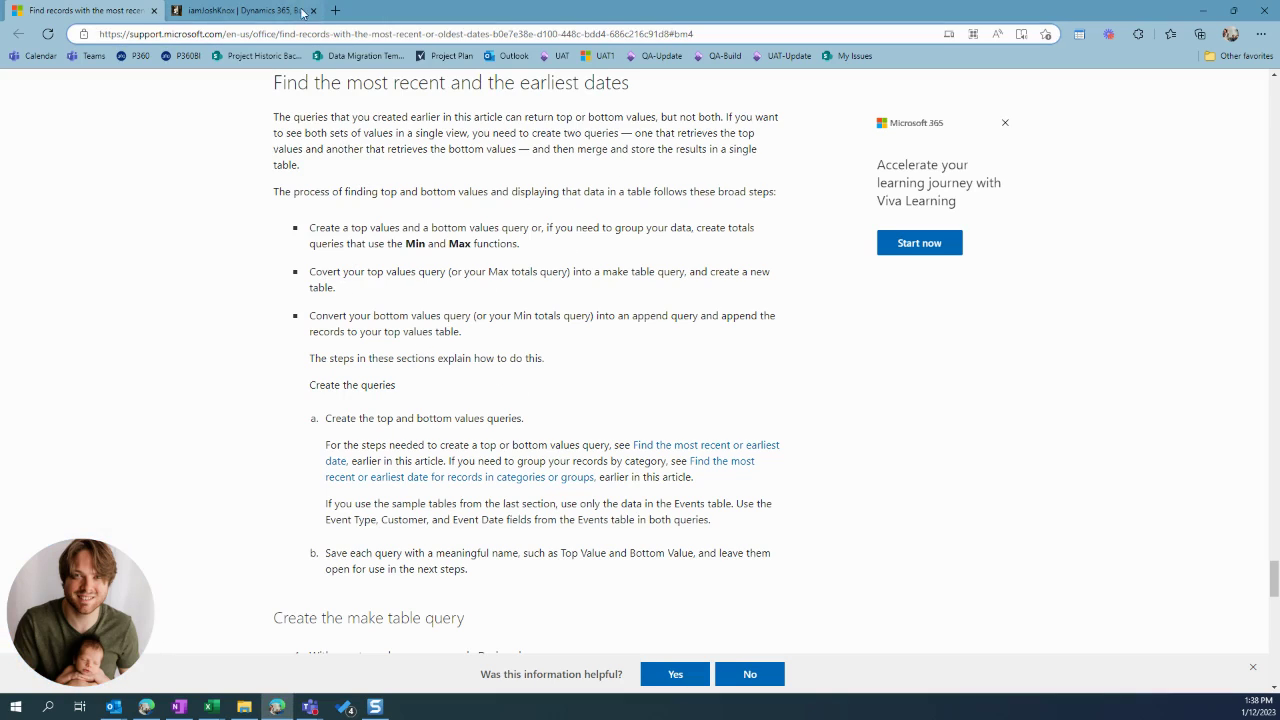
# Switch to the Edge tab showing the author's Dynamics 365 blog
pyautogui.click(282, 11)
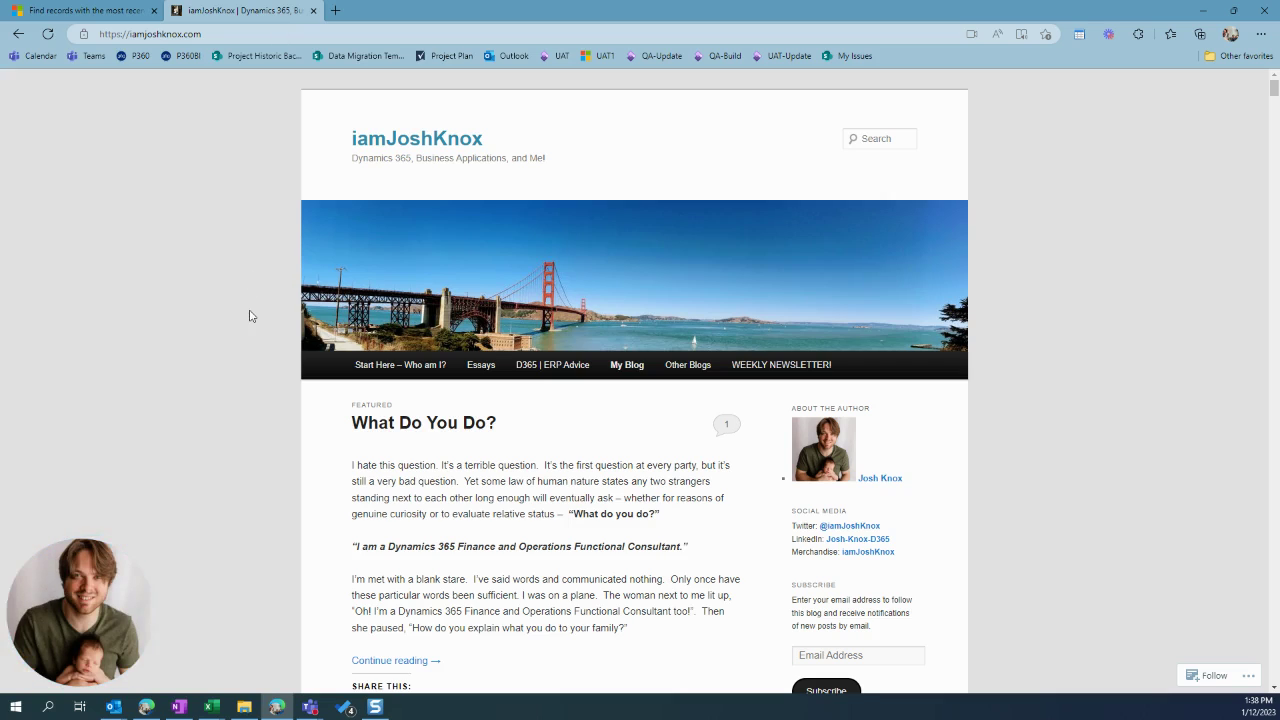